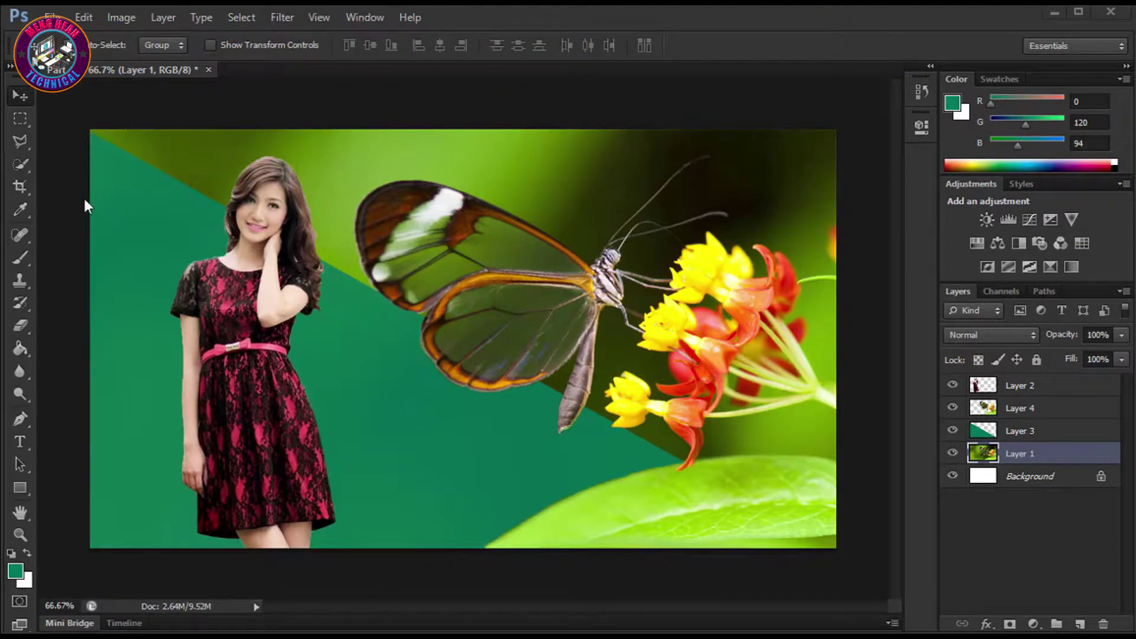
# Preview the woman photo IMG_27990 from New folder in Photos, then minimize the windows.
pyautogui.click(17, 166)
pyautogui.click(16, 98)
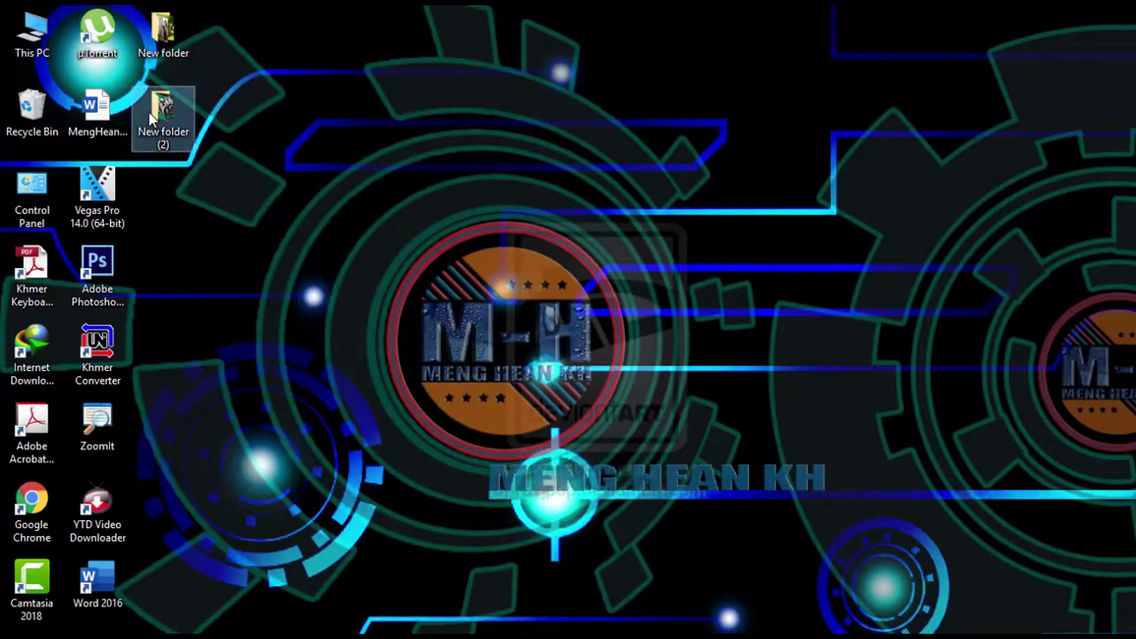
pyautogui.doubleClick(148, 111)
pyautogui.doubleClick(351, 130)
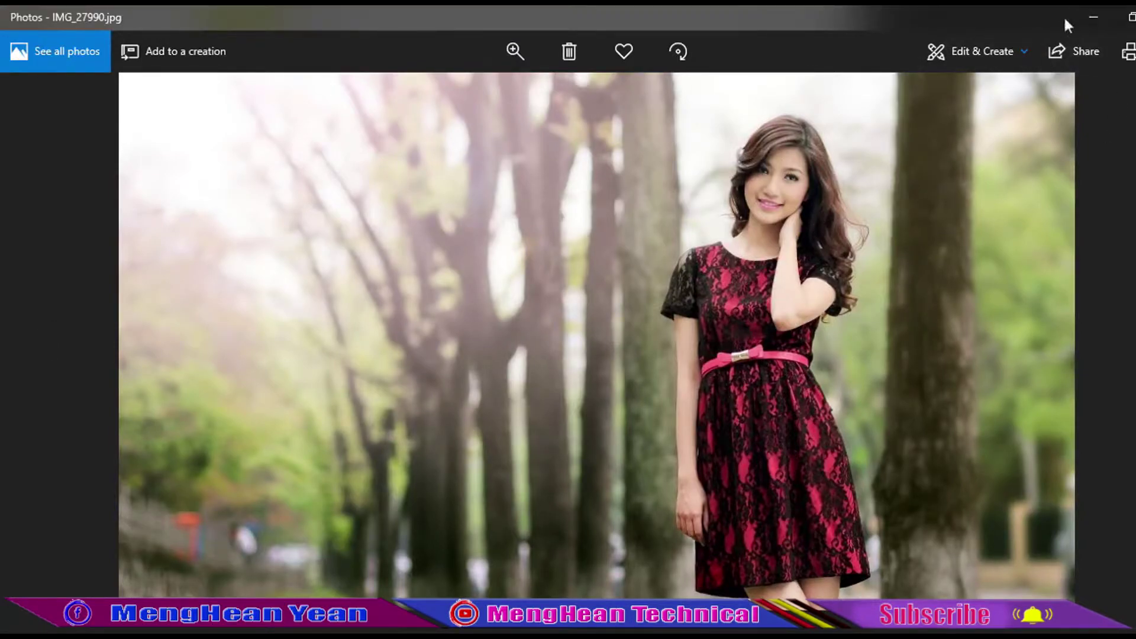
pyautogui.click(1084, 17)
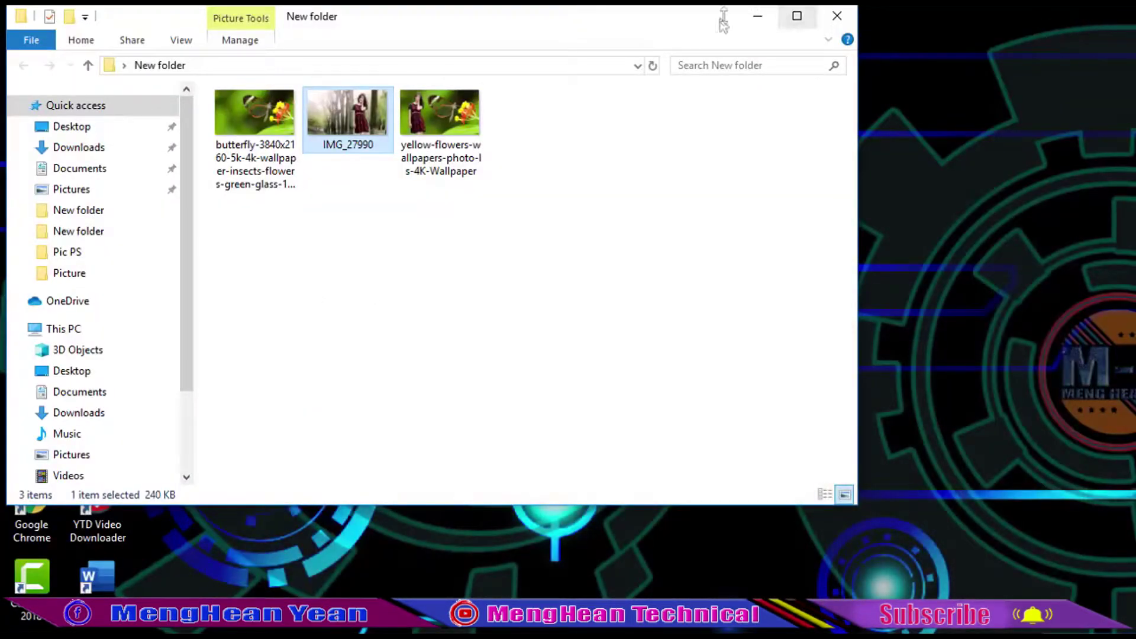
pyautogui.click(756, 19)
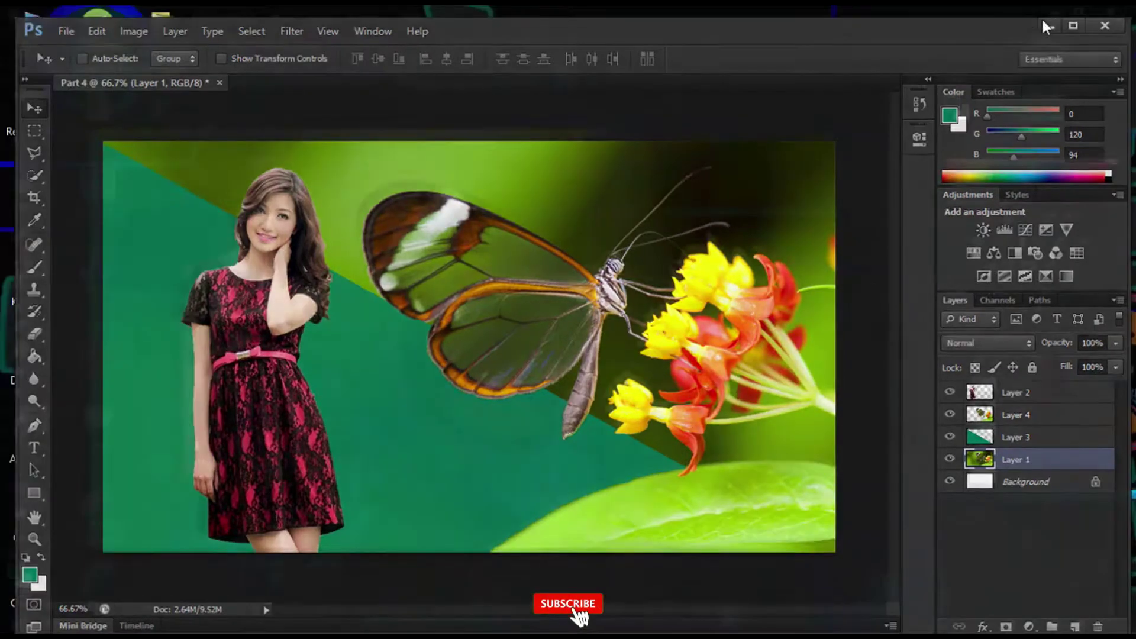
# Preview the butterfly photo, then minimize the photo viewer to return to the composite.
pyautogui.click(1045, 25)
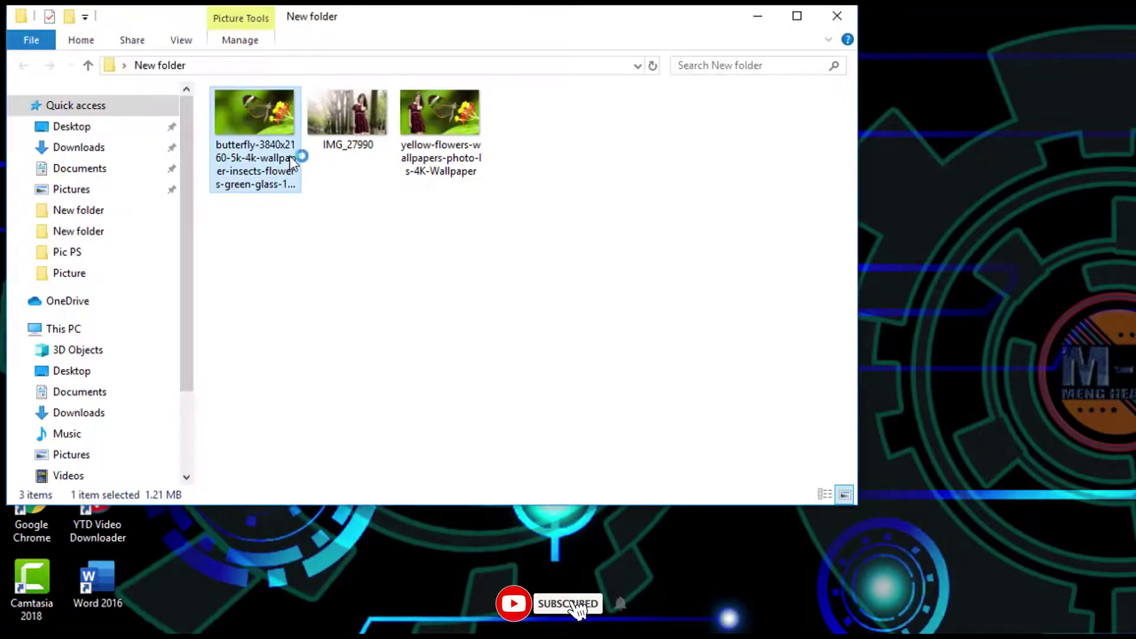
pyautogui.doubleClick(278, 165)
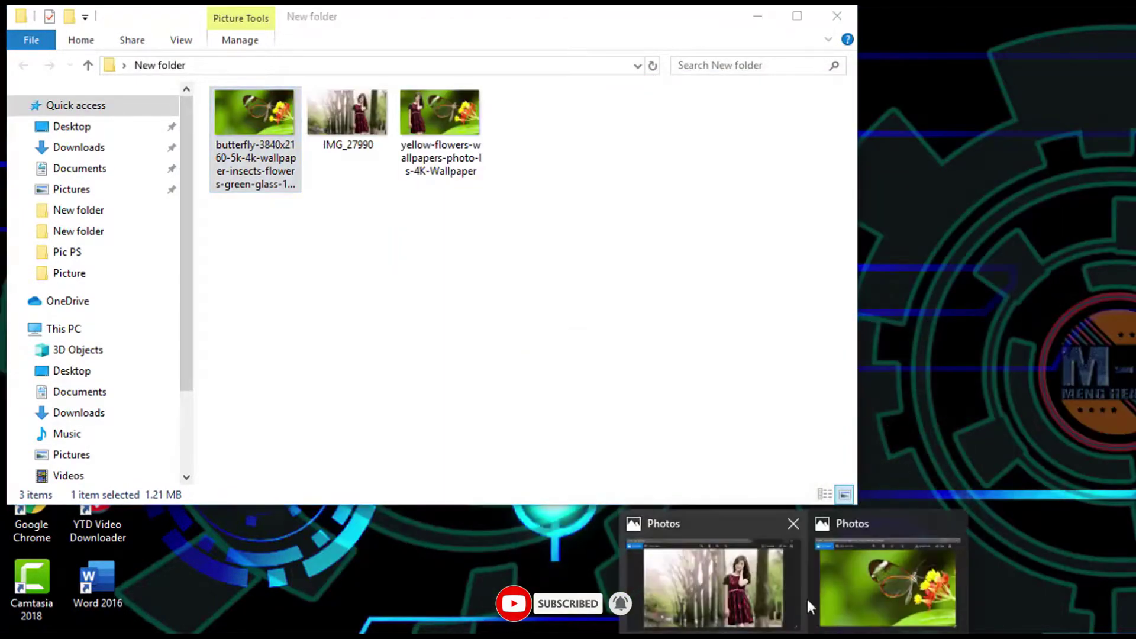
pyautogui.click(770, 598)
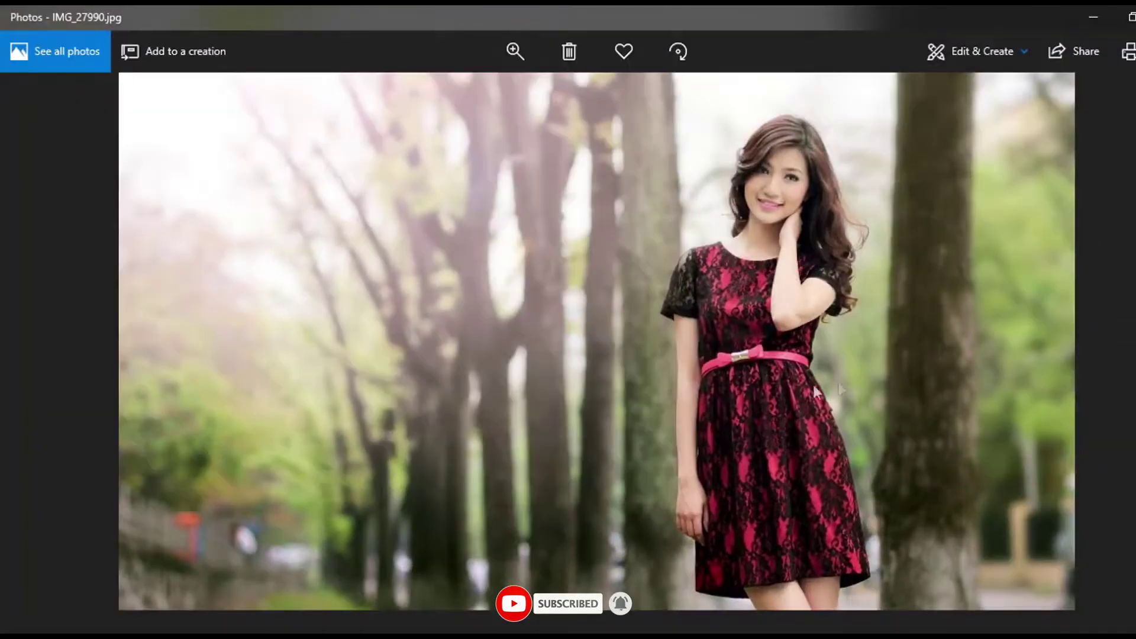
pyautogui.click(1097, 14)
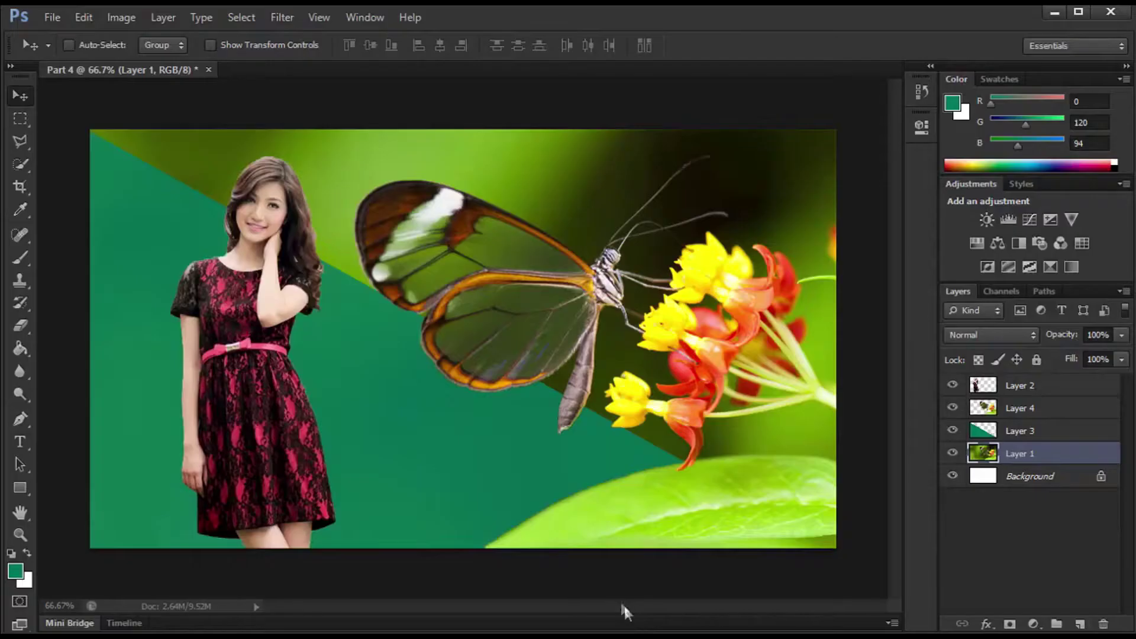
# Reposition the cut-out woman and the butterfly photo (Layer 1) on the canvas.
pyautogui.moveTo(249, 397)
pyautogui.mouseDown()
pyautogui.moveTo(210, 398)
pyautogui.moveTo(213, 374)
pyautogui.mouseUp()
pyautogui.click(1018, 454)
pyautogui.moveTo(627, 364)
pyautogui.mouseDown()
pyautogui.moveTo(610, 376)
pyautogui.moveTo(561, 324)
pyautogui.mouseUp()
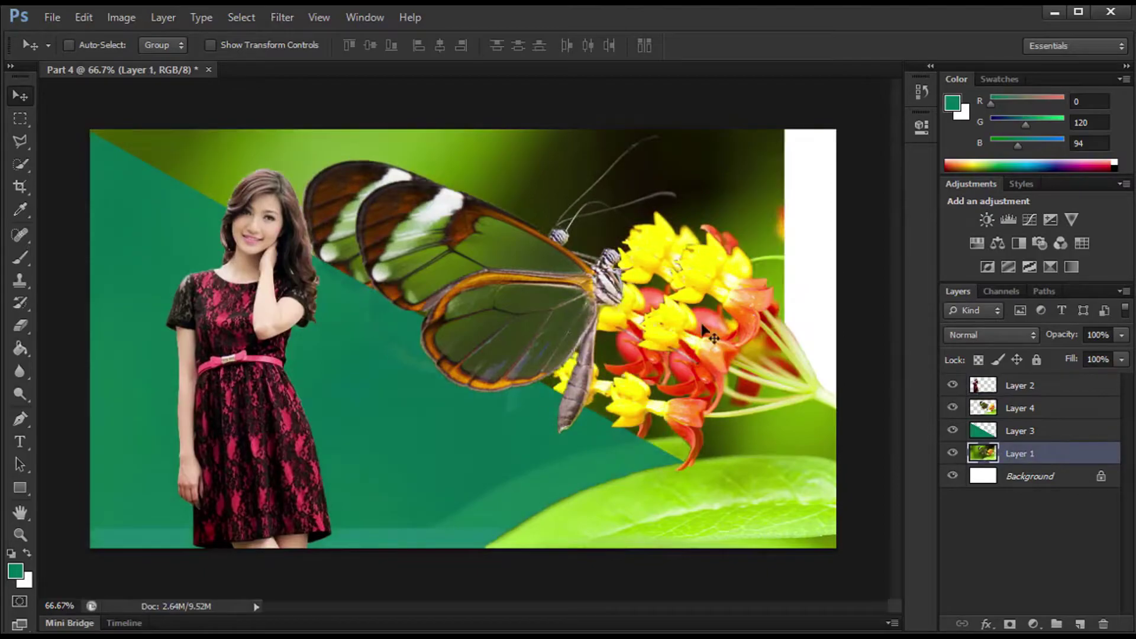
pyautogui.moveTo(593, 213)
pyautogui.mouseDown()
pyautogui.moveTo(648, 210)
pyautogui.moveTo(612, 232)
pyautogui.mouseUp()
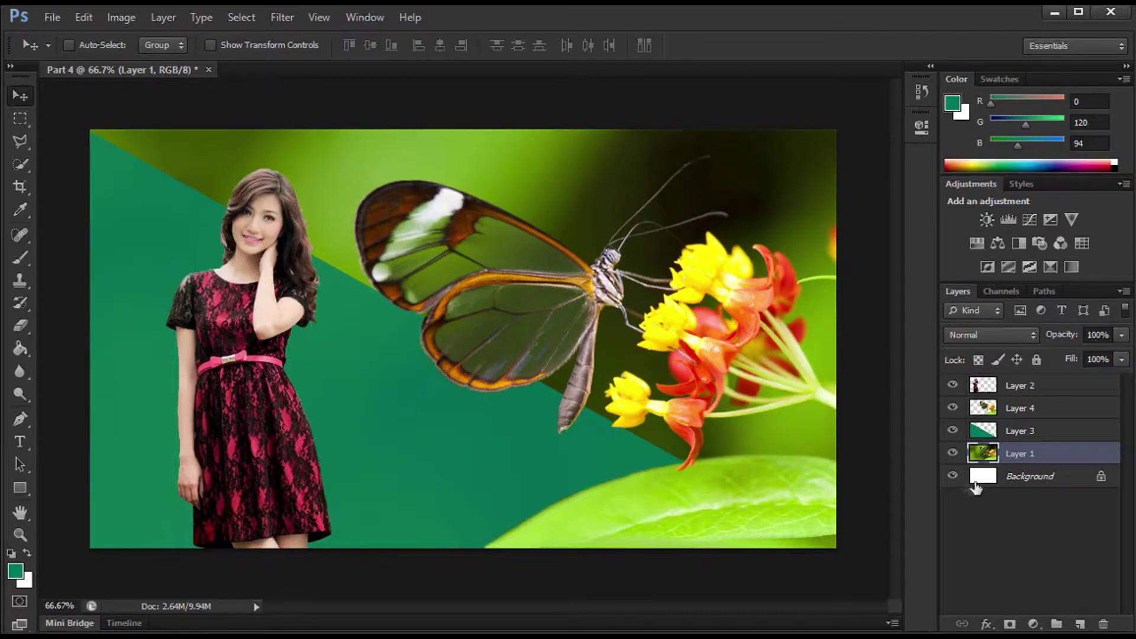
# Hide and reshow Layer 4 to check the green band, then select all four picture layers.
pyautogui.click(953, 407)
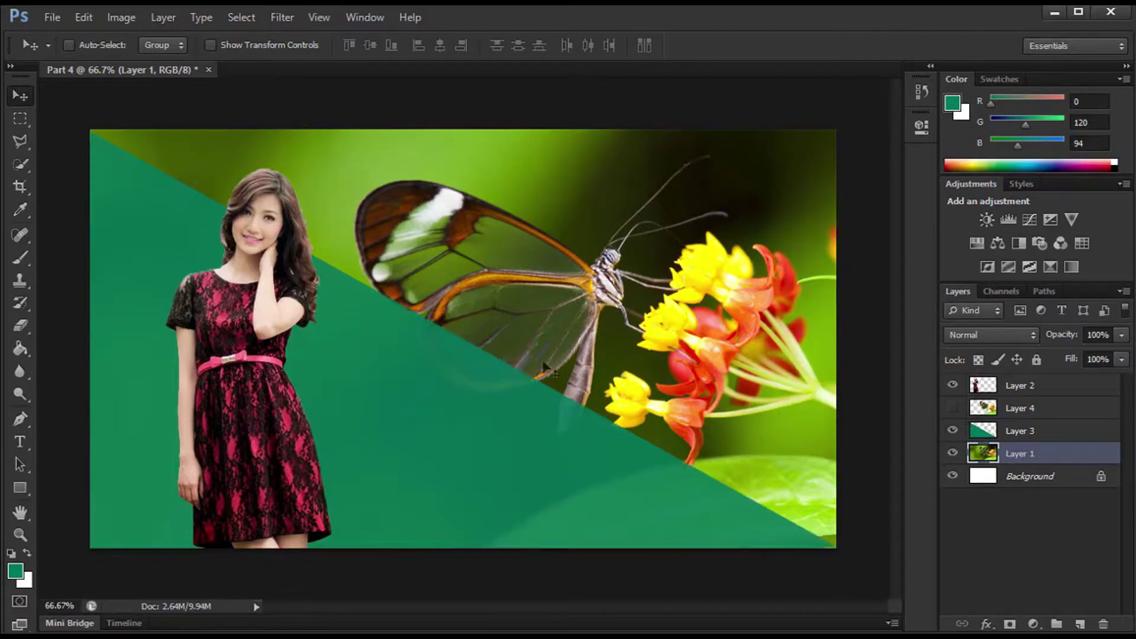
pyautogui.click(953, 409)
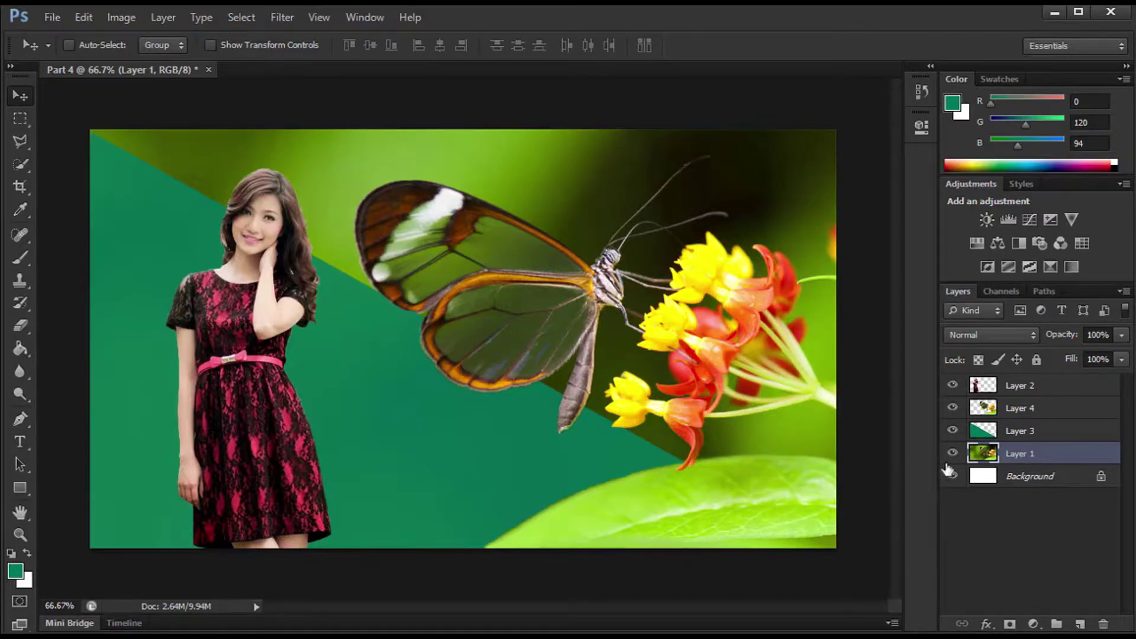
pyautogui.hotkey('ctrl', 'alt', 'a')
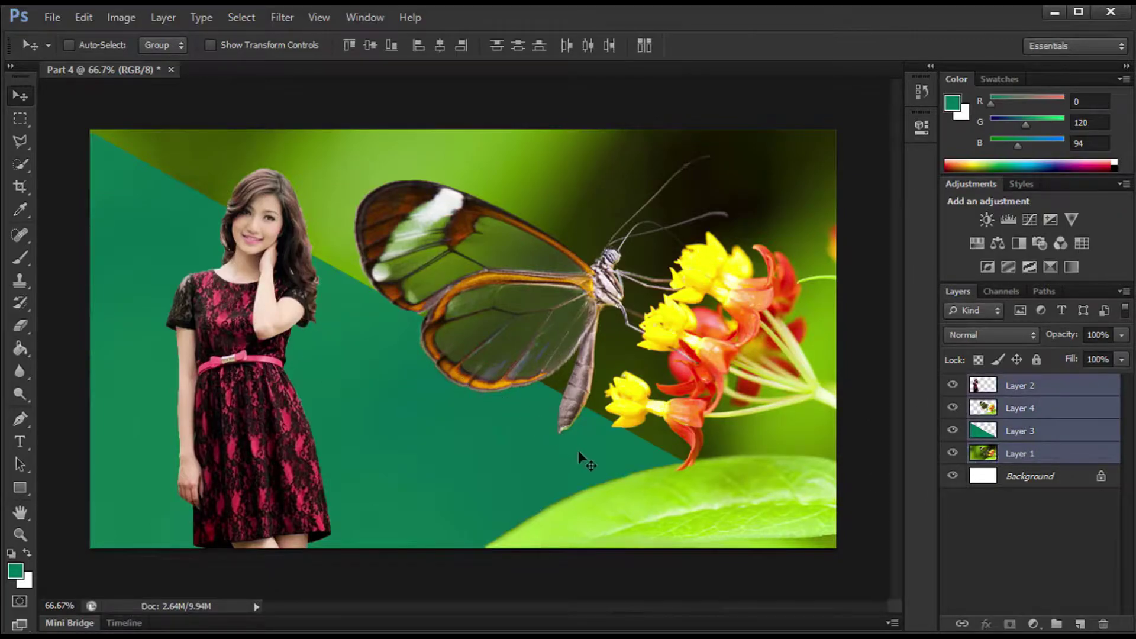
# Delete the four picture layers, cancelling a New document, so only the white Background remains.
pyautogui.press('Delete')
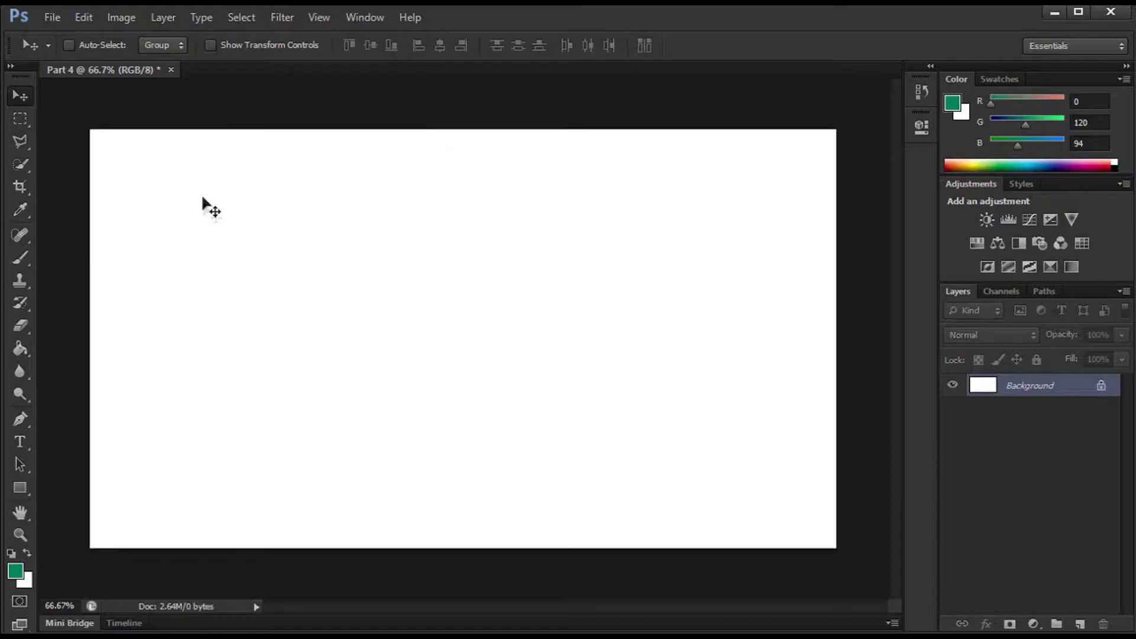
pyautogui.click(53, 18)
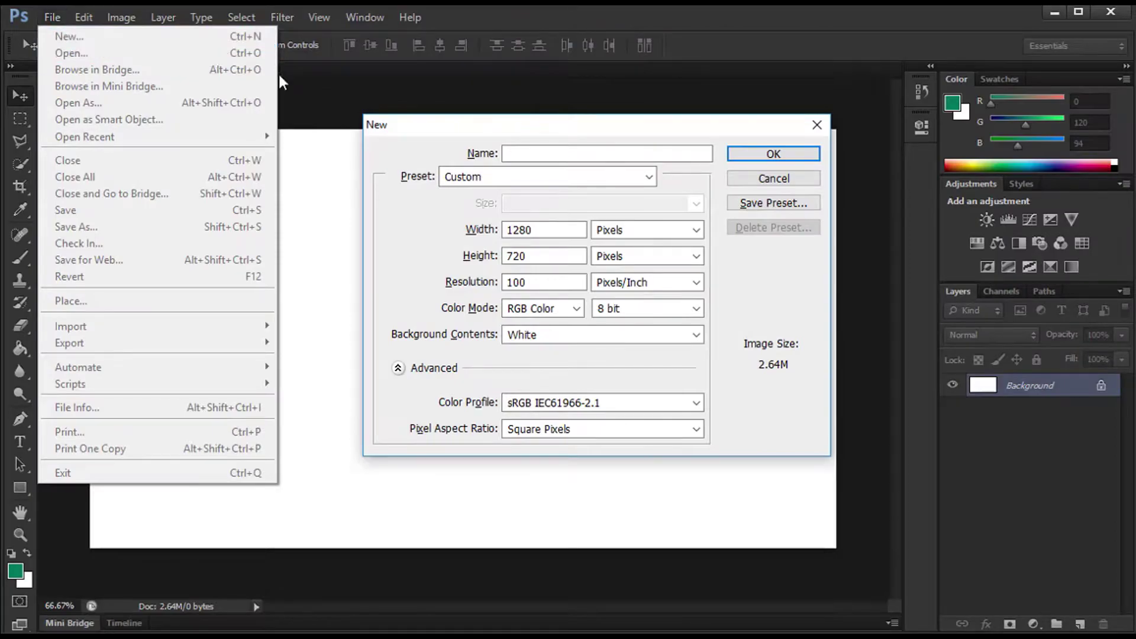
pyautogui.click(817, 125)
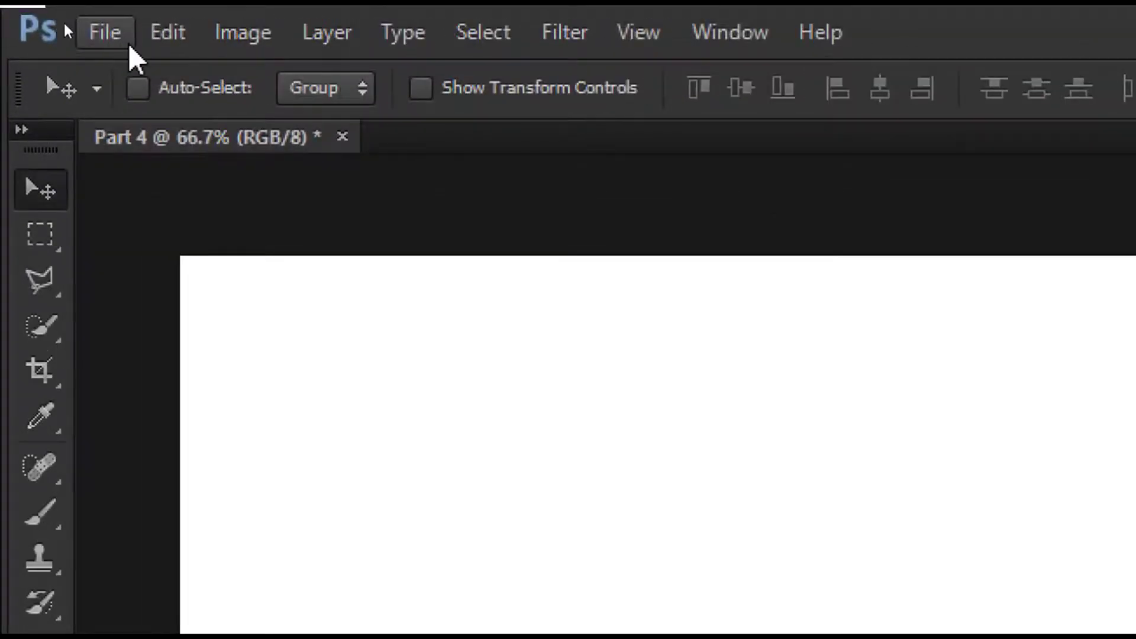
pyautogui.click(53, 18)
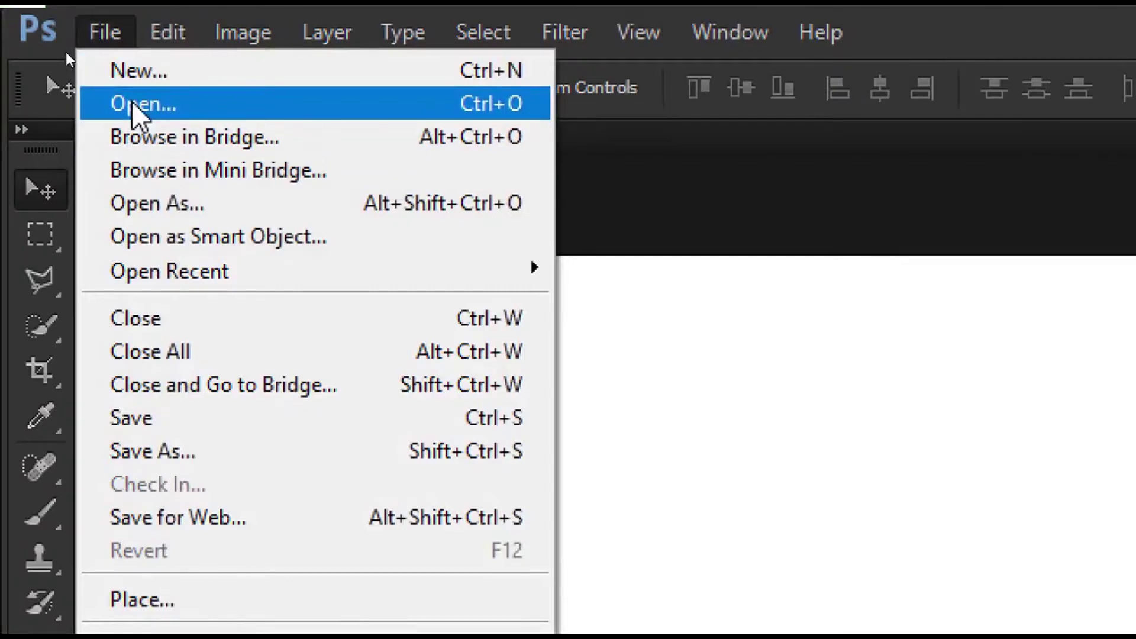
# Open the woman photo IMG_27990 as a new document.
pyautogui.click(127, 105)
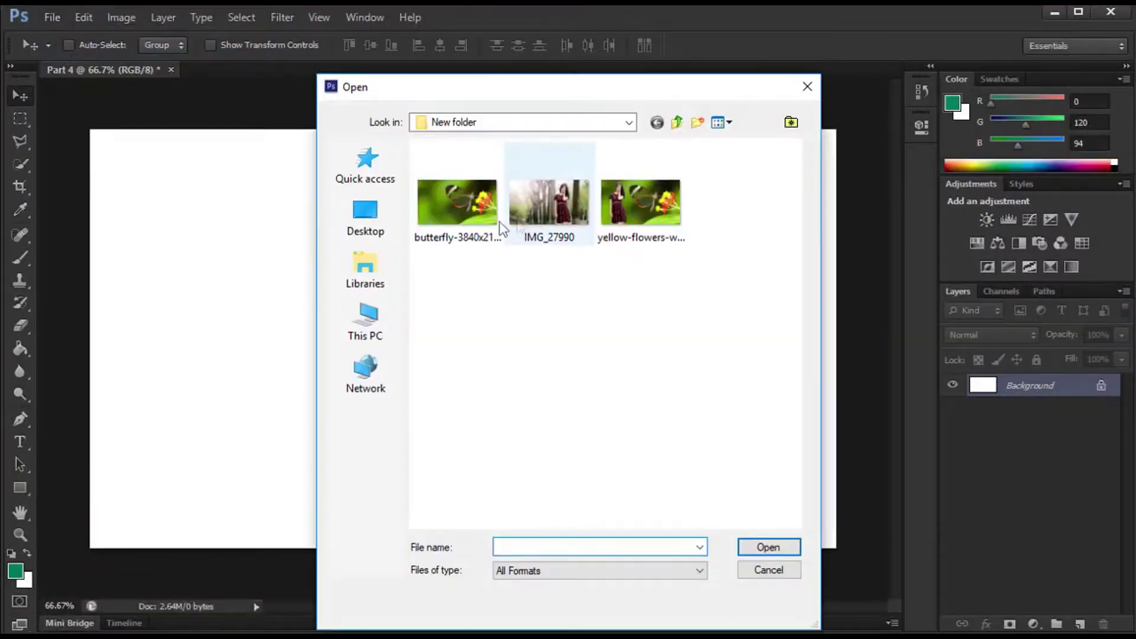
pyautogui.click(546, 208)
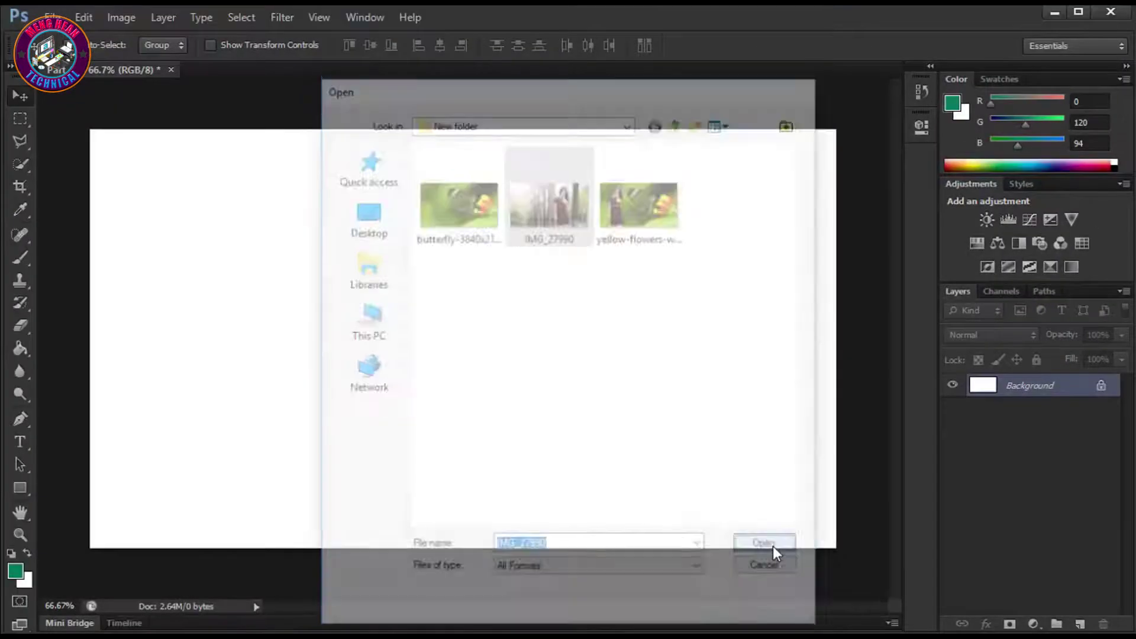
pyautogui.click(777, 552)
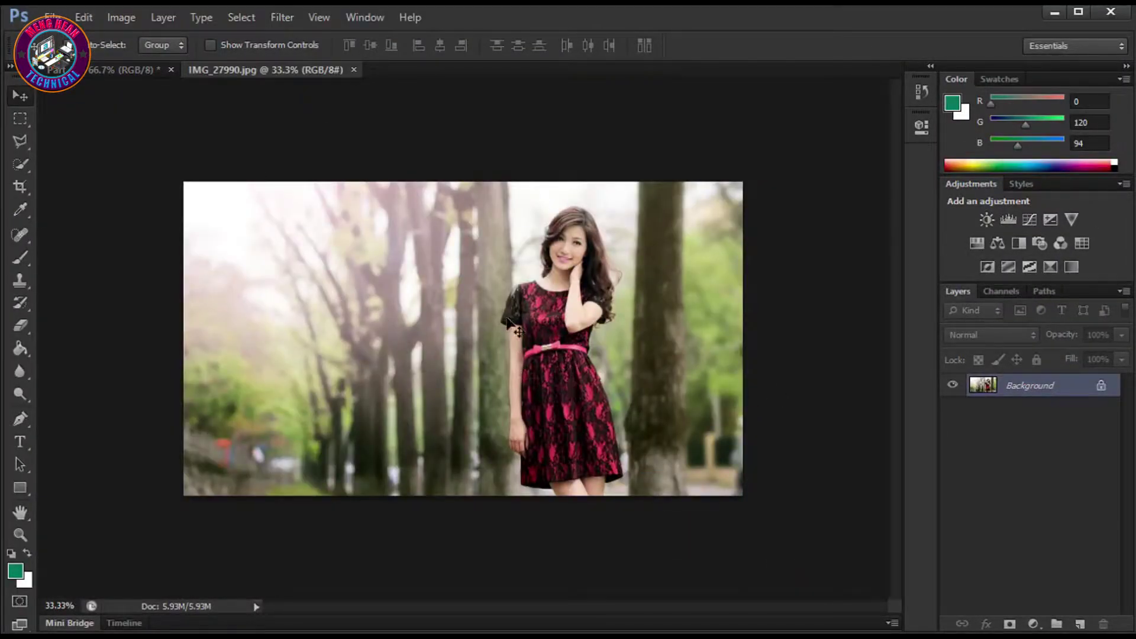
# Open the butterfly photo as well, then bring the IMG_27990 document back to the front.
pyautogui.click(52, 17)
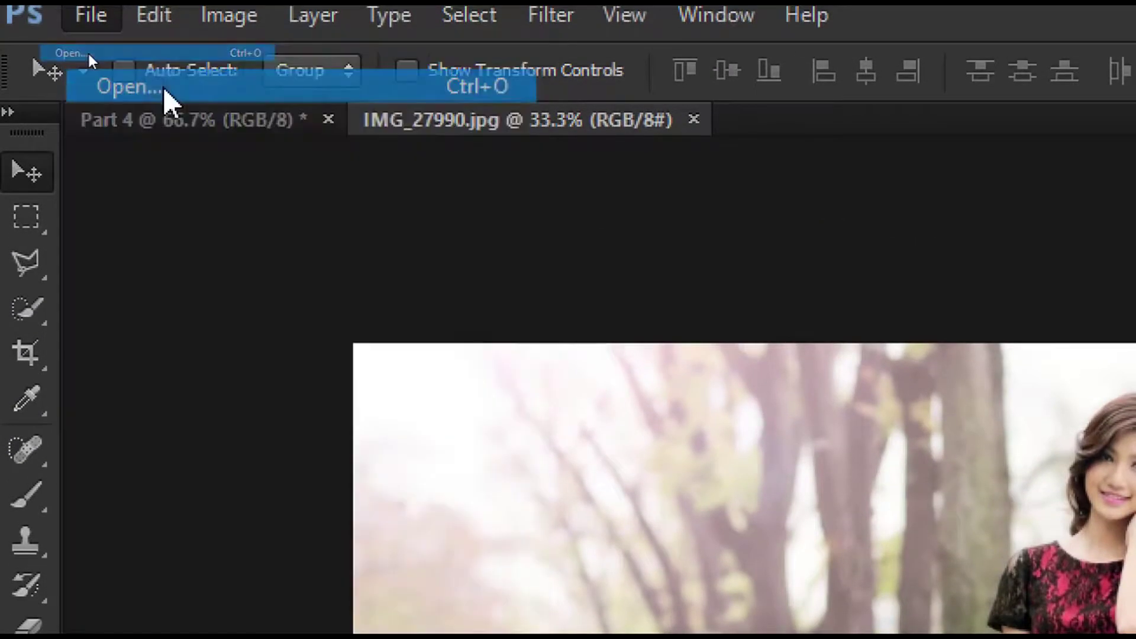
pyautogui.click(88, 56)
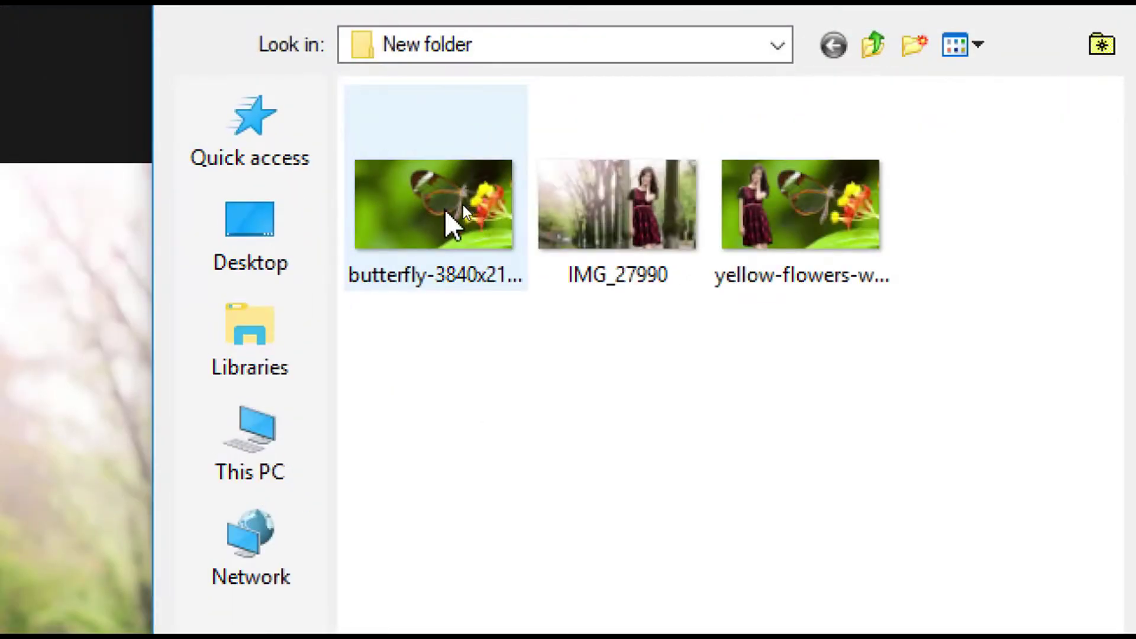
pyautogui.click(463, 205)
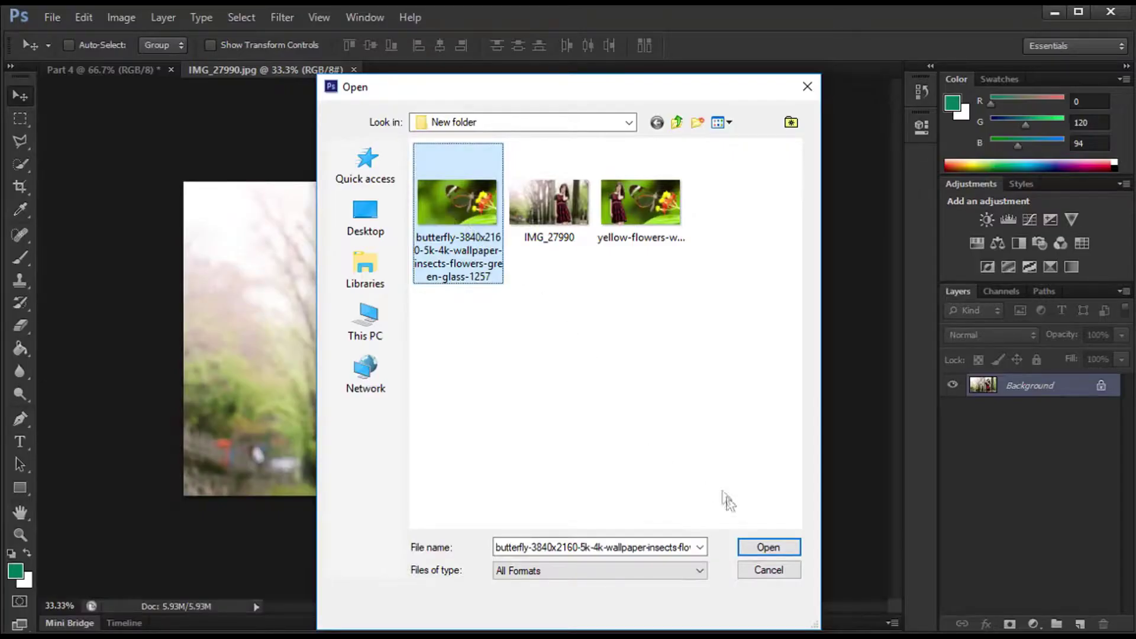
pyautogui.click(769, 547)
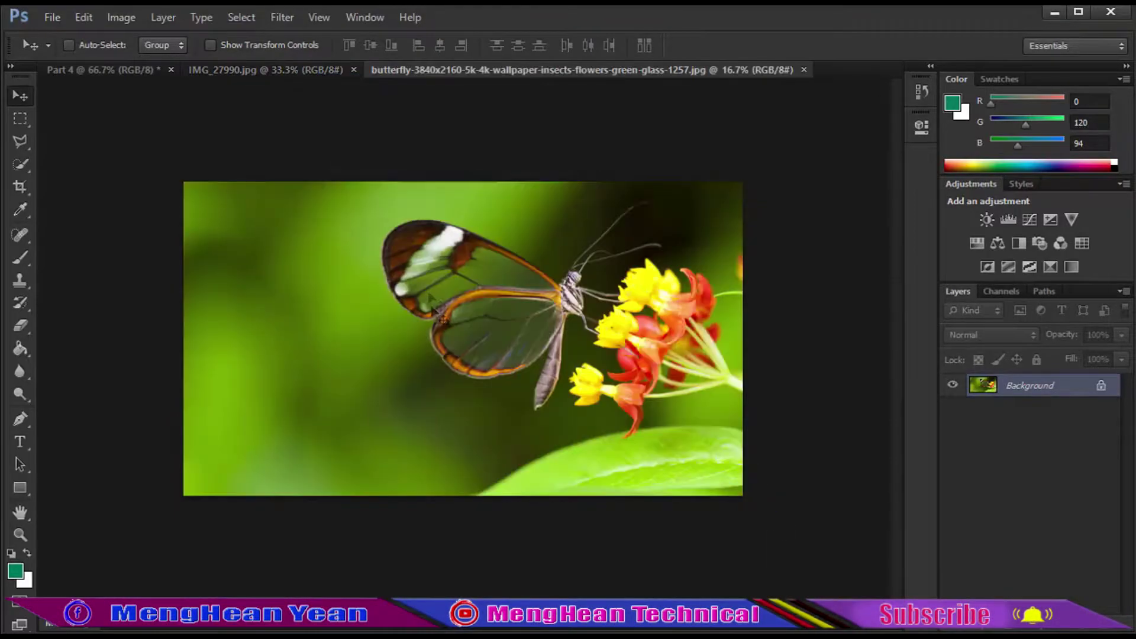
pyautogui.click(294, 69)
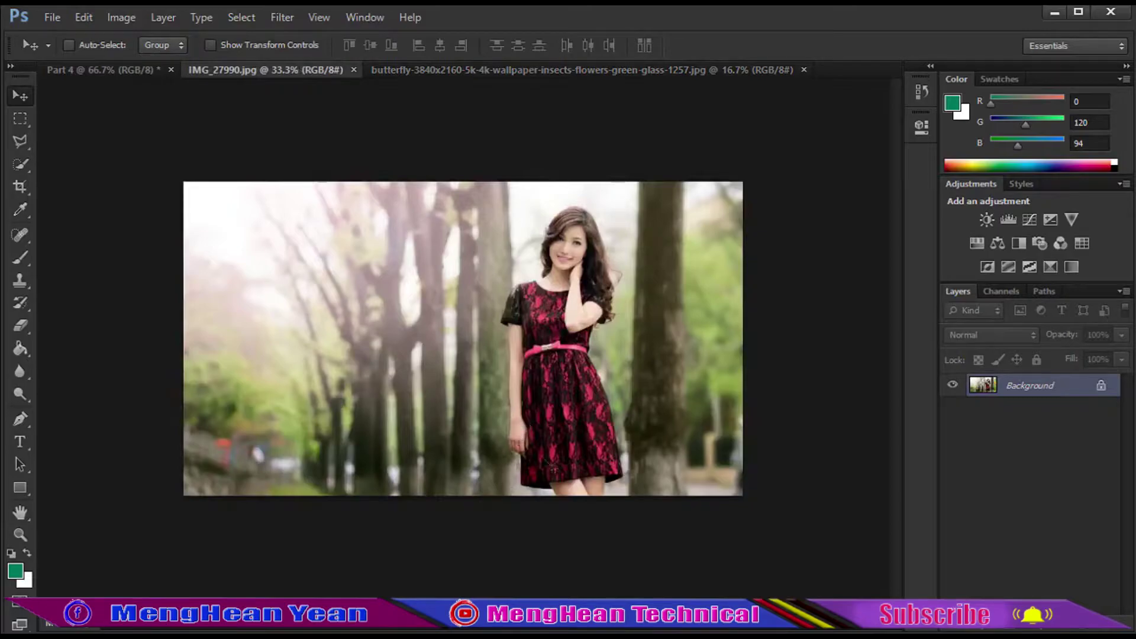
# Zoom the woman photo IMG_27990 out from 300% to 33.3% so it fits entirely.
pyautogui.doubleClick(1015, 385)
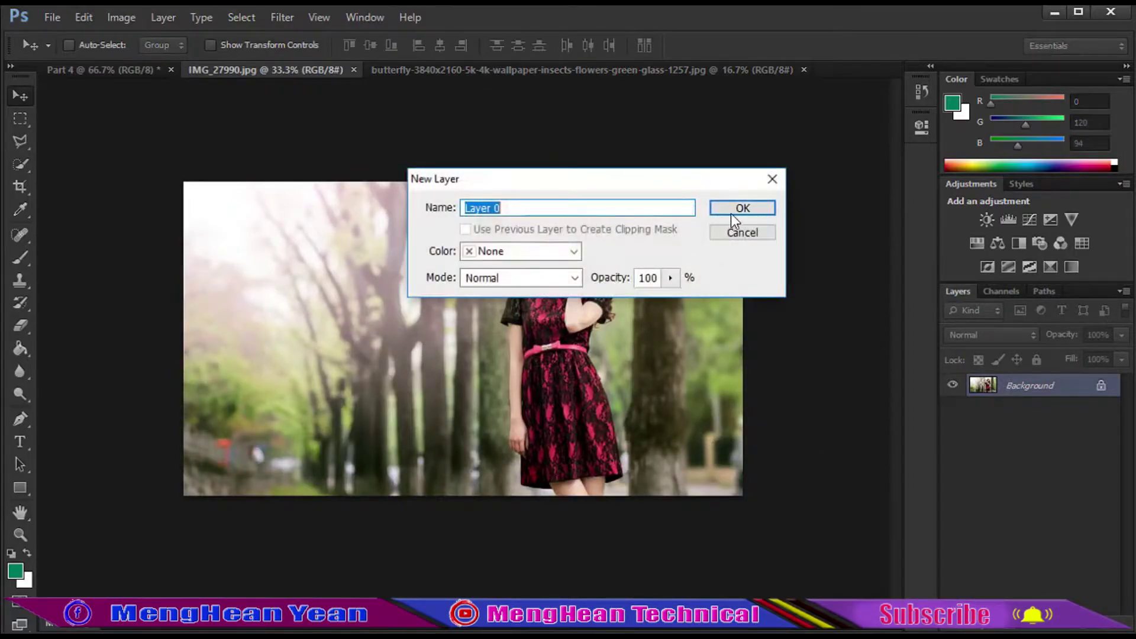
pyautogui.press('Escape')
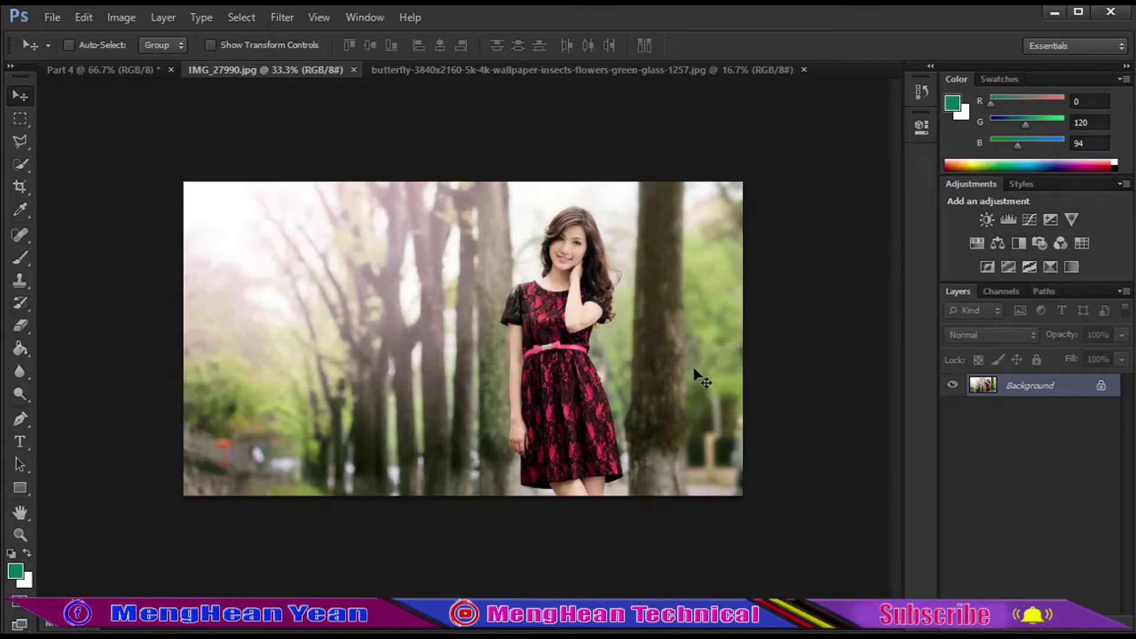
pyautogui.click(580, 317)
pyautogui.click(579, 321)
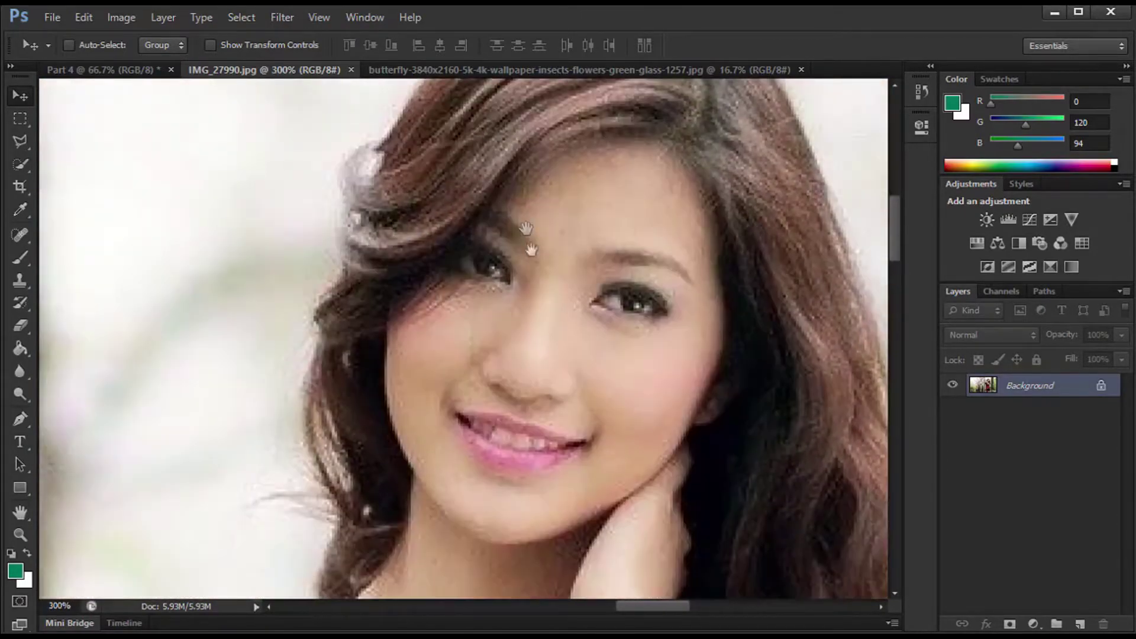
pyautogui.scroll(-1, 531, 245)
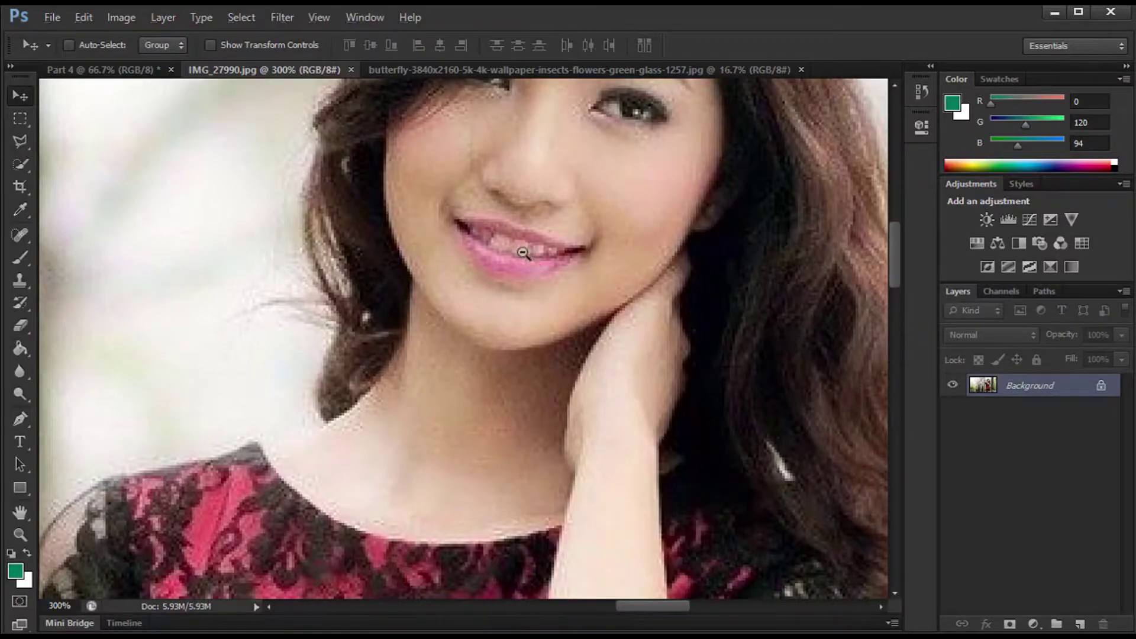
pyautogui.keyDown('alt'); pyautogui.click(523, 254); pyautogui.keyUp('alt')
pyautogui.keyDown('alt'); pyautogui.click(524, 253); pyautogui.keyUp('alt')
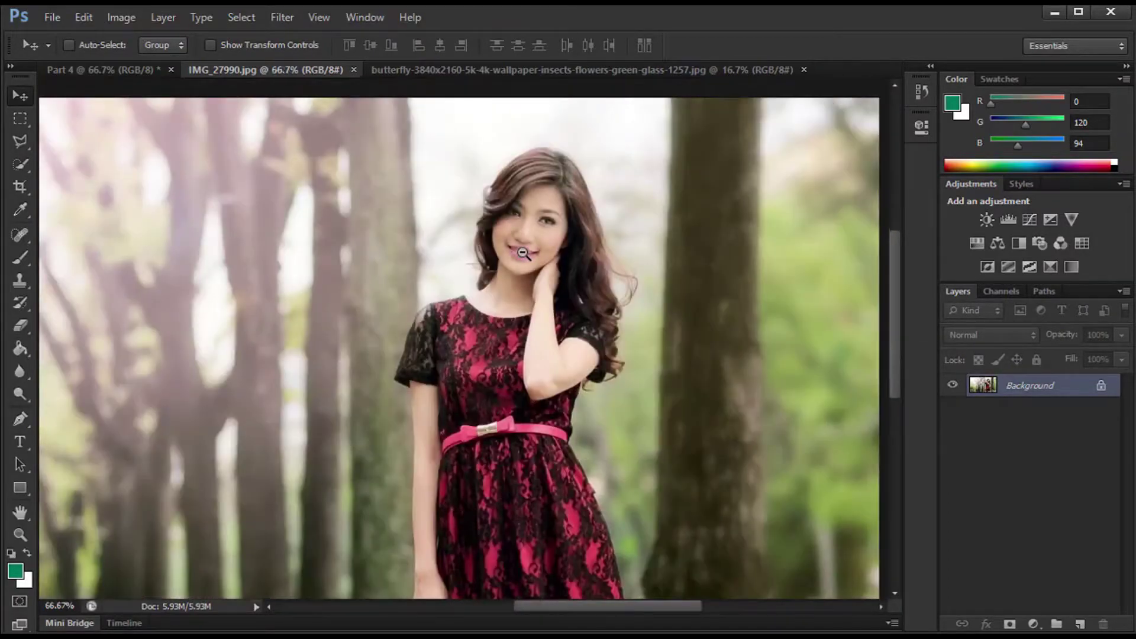
pyautogui.keyDown('alt'); pyautogui.click(514, 256); pyautogui.keyUp('alt')
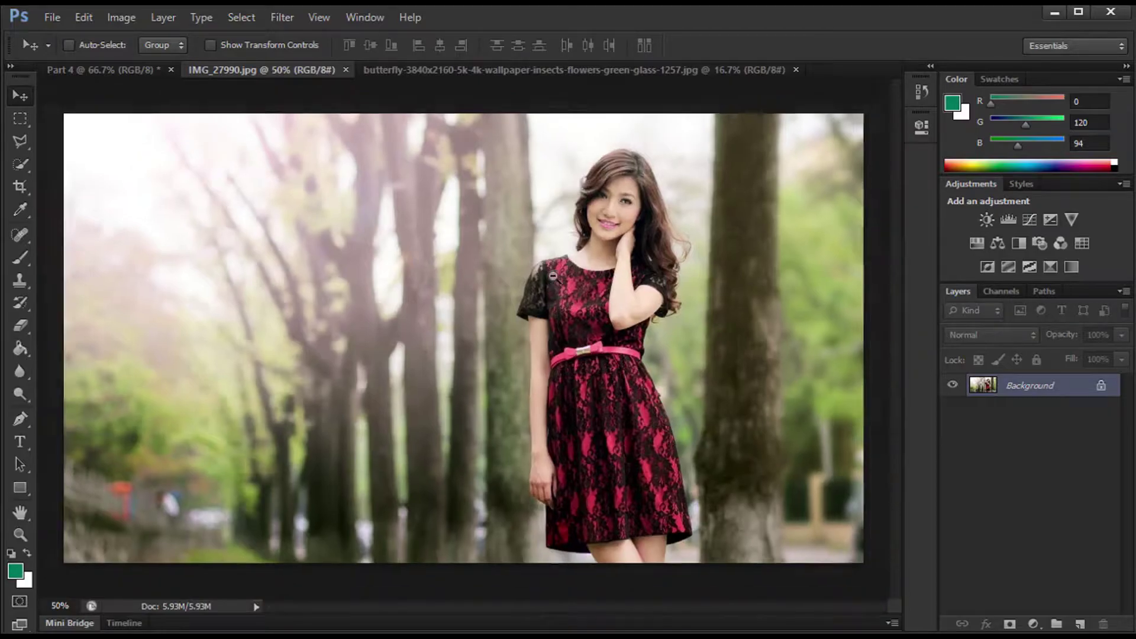
pyautogui.keyDown('alt'); pyautogui.click(553, 277); pyautogui.keyUp('alt')
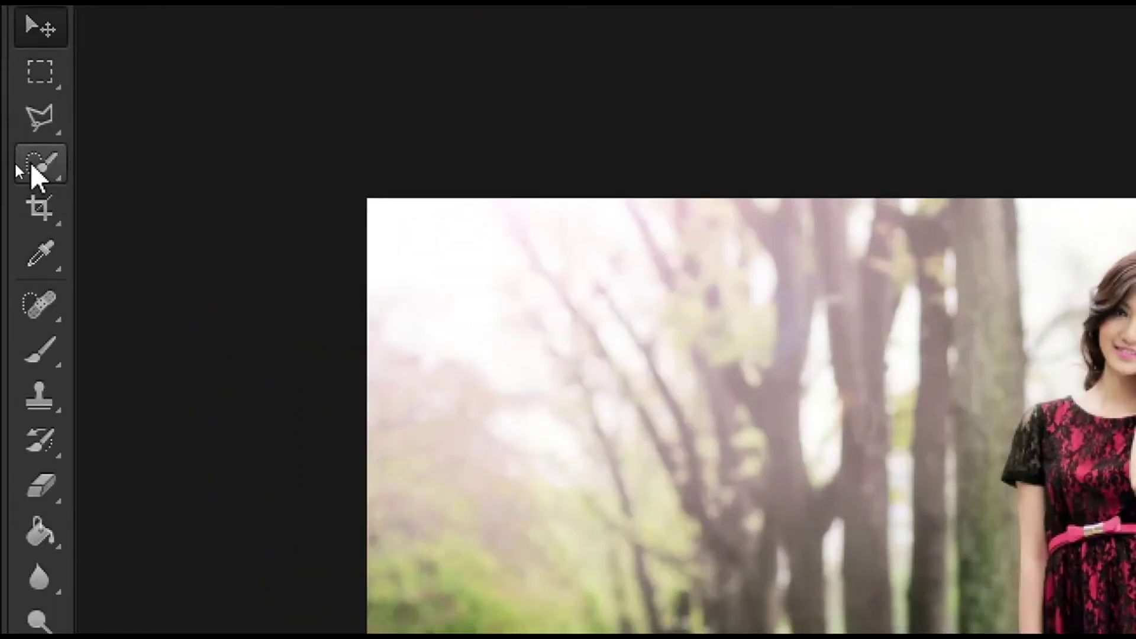
# Make the Quick Selection Tool the active tool.
pyautogui.rightClick(32, 165)
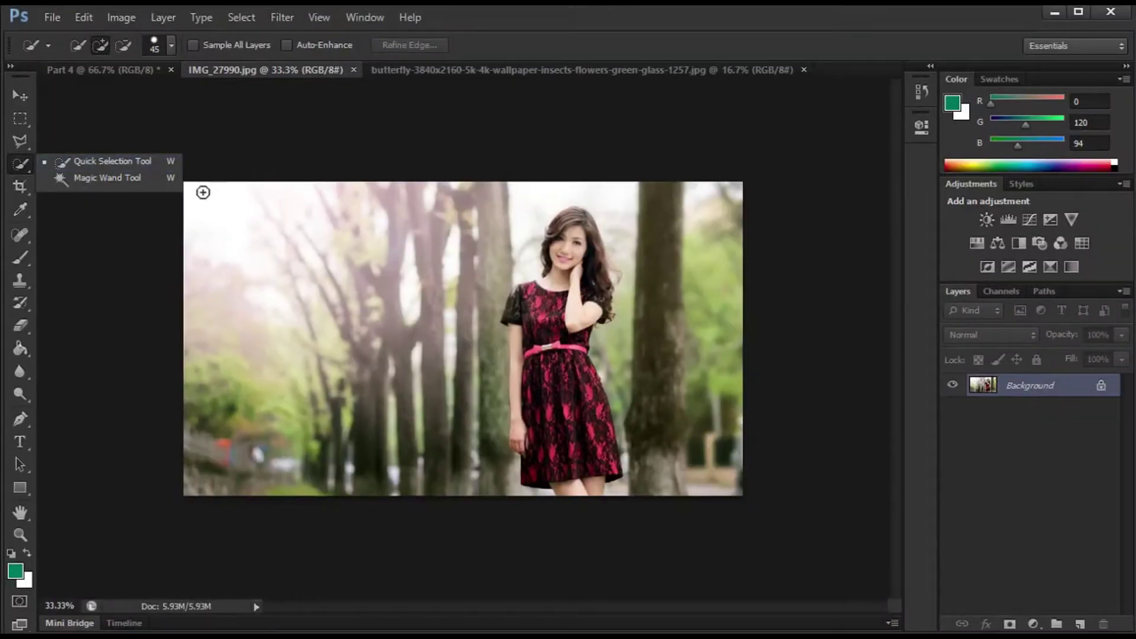
pyautogui.click(138, 163)
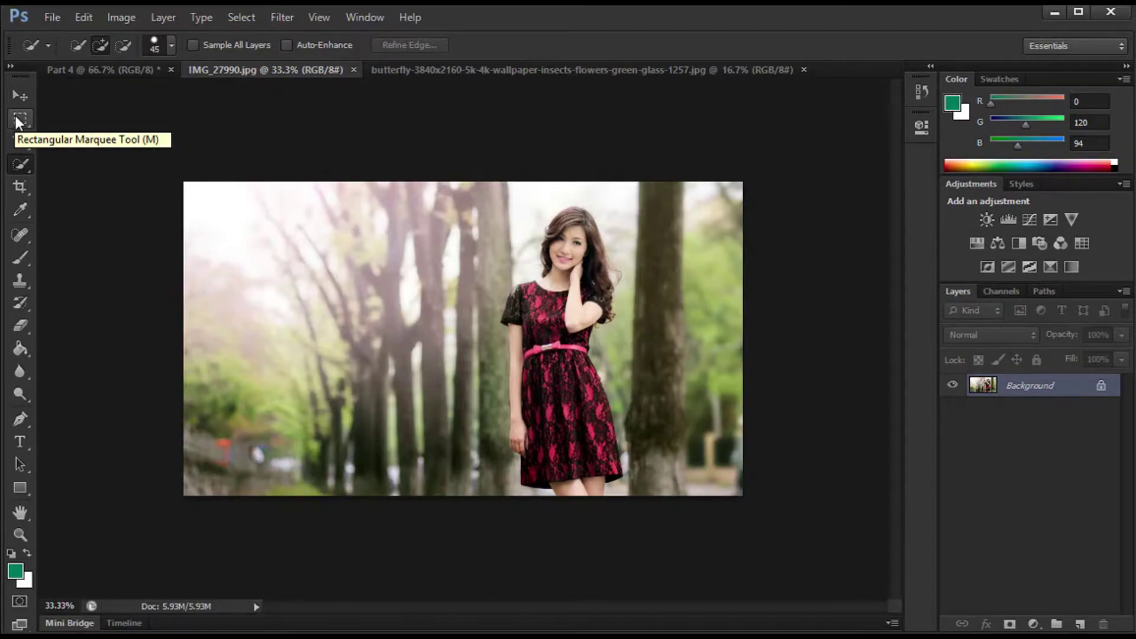
pyautogui.press('v')
pyautogui.click(22, 168)
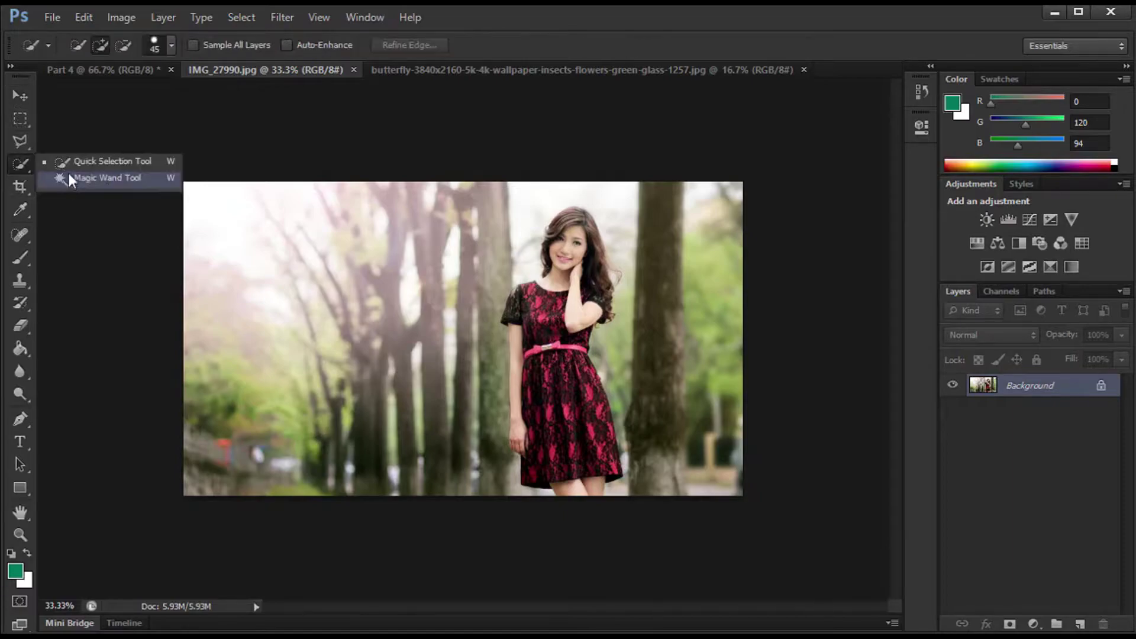
pyautogui.click(84, 165)
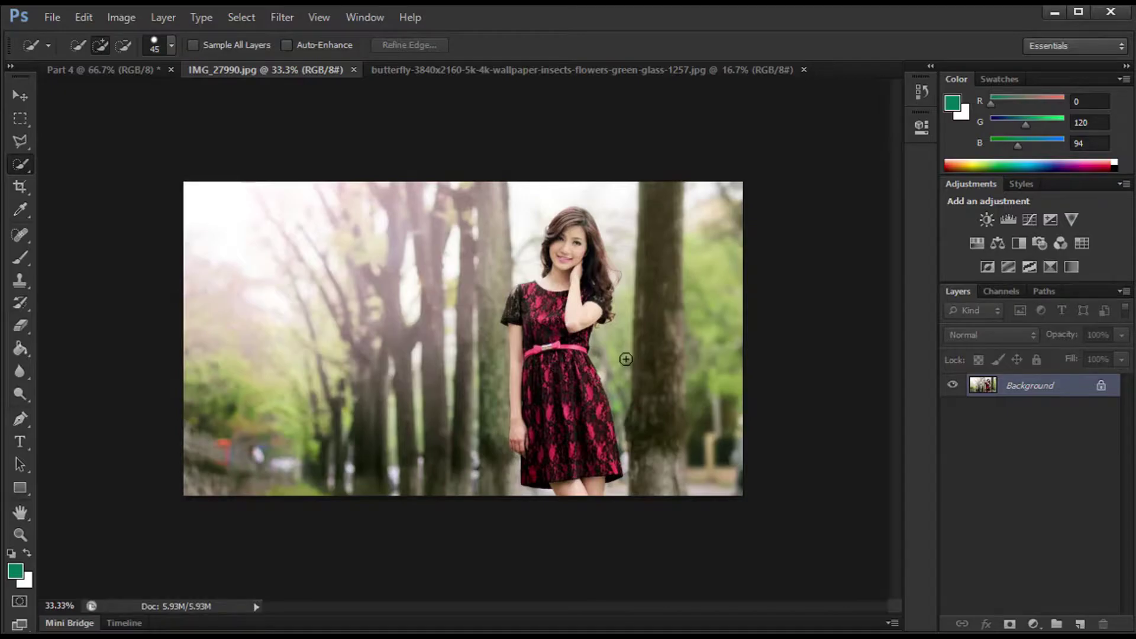
# Zoom in closely on the woman's belt and red lace dress.
pyautogui.click(582, 352)
pyautogui.click(582, 350)
pyautogui.click(585, 348)
pyautogui.scroll(-3, 593, 344)
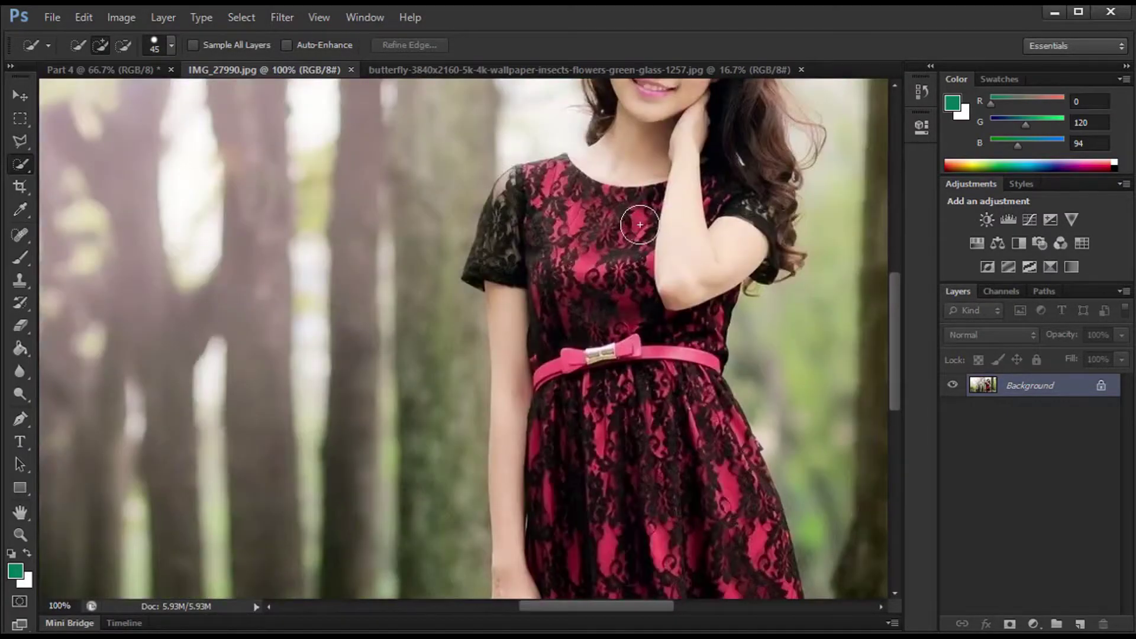
# Paint a Quick Selection over the woman's hair, face, dress, sleeves, arms and legs.
pyautogui.scroll(2, 588, 230)
pyautogui.moveTo(574, 218); pyautogui.dragTo(663, 302)
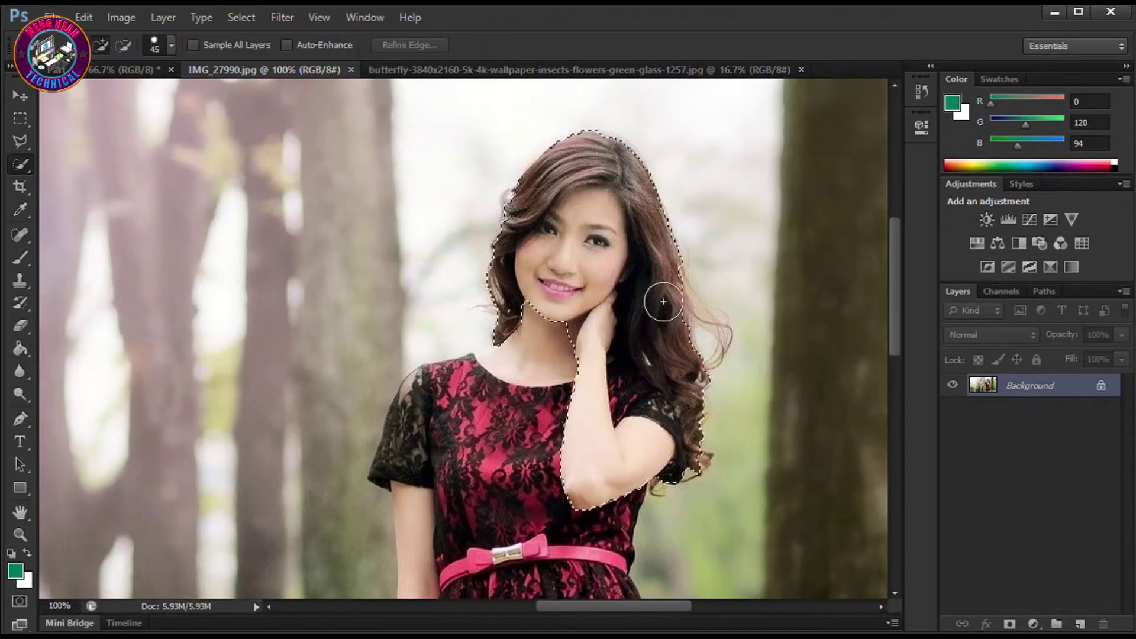
pyautogui.moveTo(542, 362); pyautogui.dragTo(432, 442)
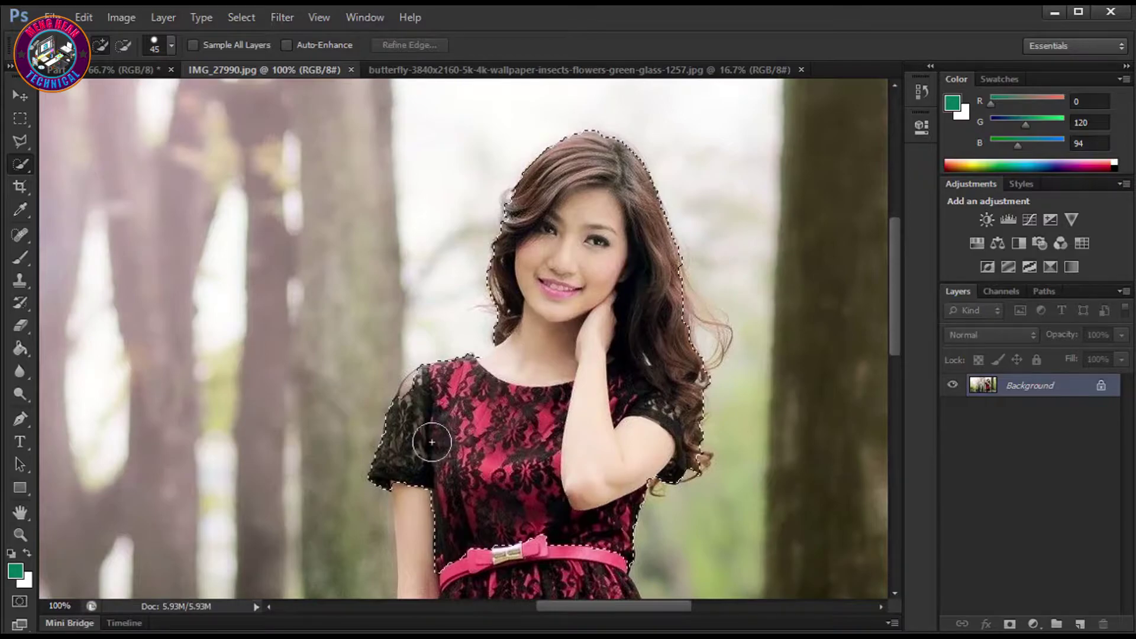
pyautogui.click(426, 404)
pyautogui.moveTo(520, 533); pyautogui.dragTo(487, 575)
pyautogui.scroll(-5, 598, 578)
pyautogui.moveTo(482, 378)
pyautogui.mouseDown()
pyautogui.moveTo(583, 342)
pyautogui.moveTo(665, 538)
pyautogui.mouseUp()
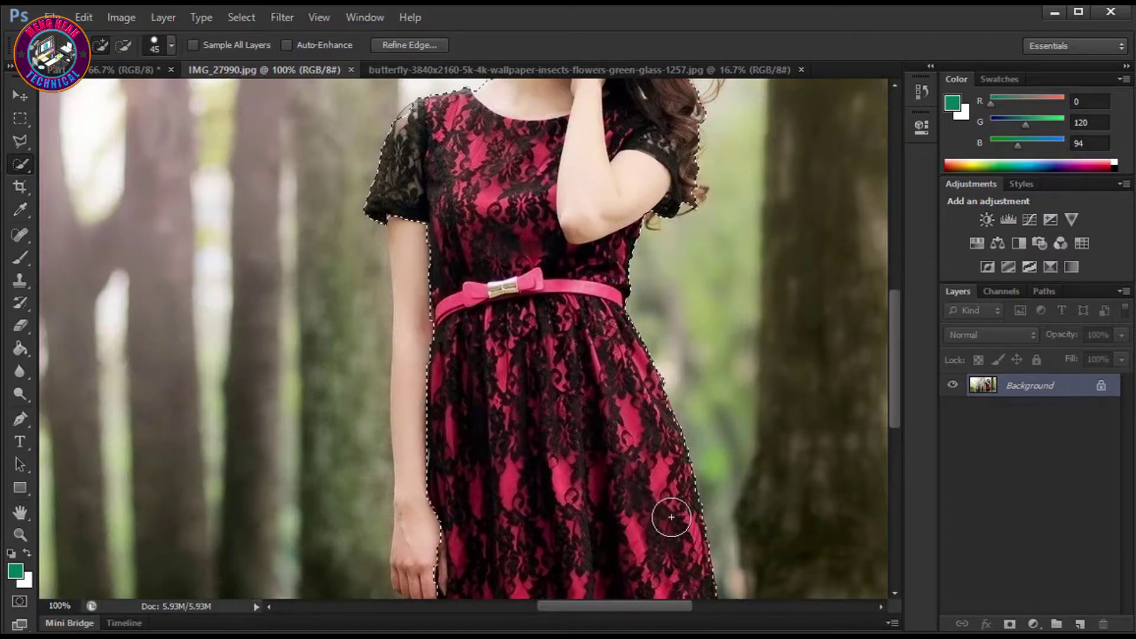
pyautogui.moveTo(589, 554)
pyautogui.mouseDown()
pyautogui.moveTo(426, 321)
pyautogui.moveTo(414, 242)
pyautogui.mouseUp()
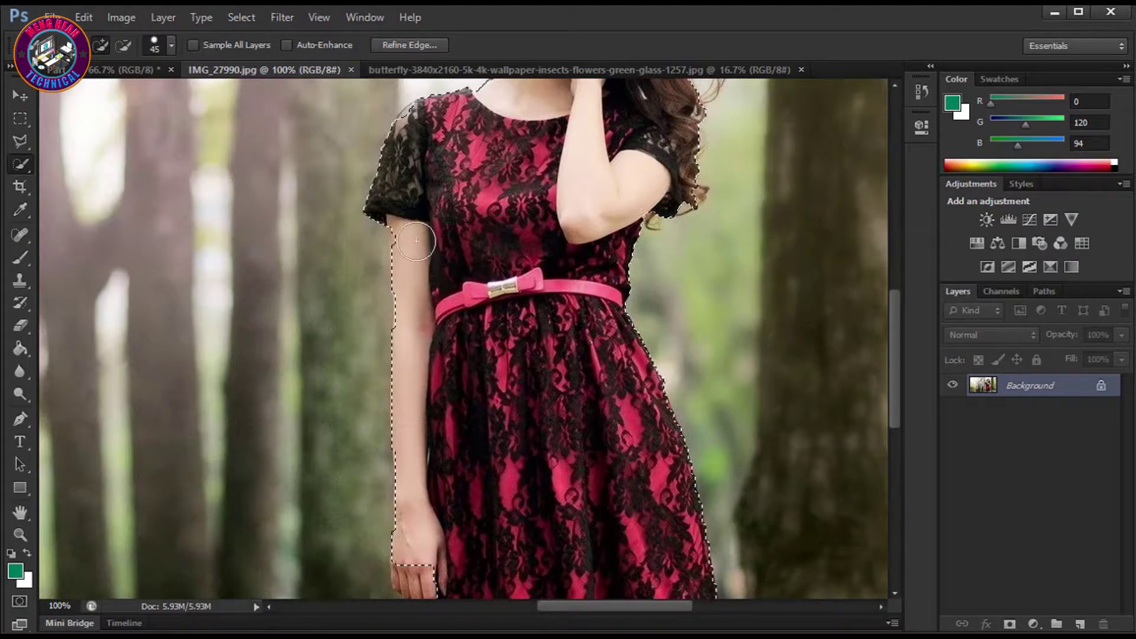
pyautogui.scroll(-5, 573, 429)
pyautogui.hscroll(1, 573, 429)
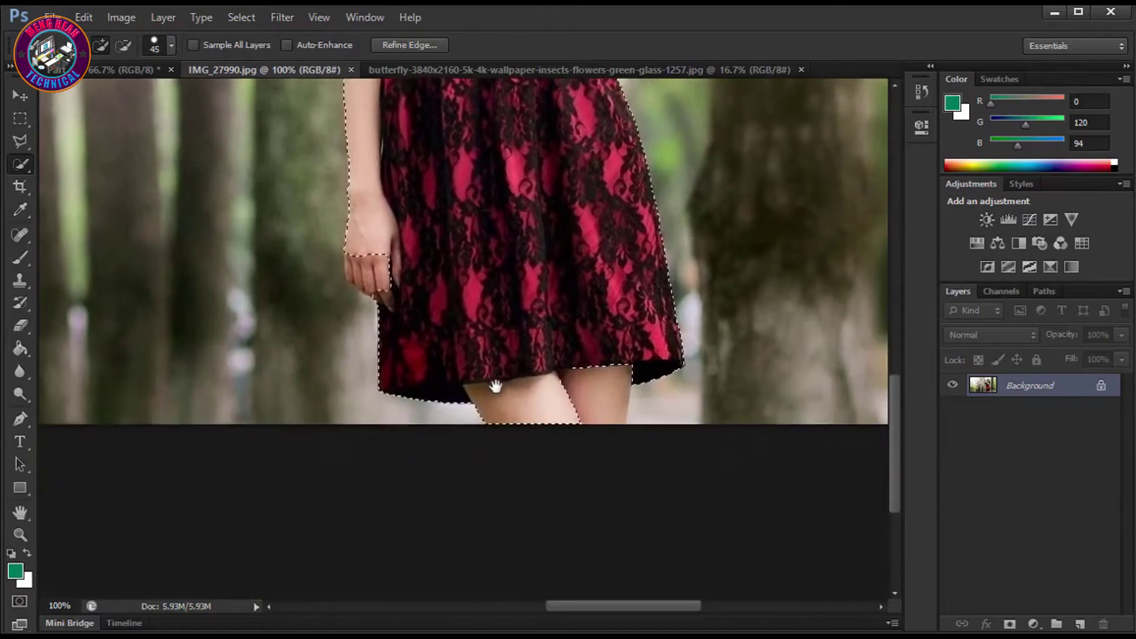
pyautogui.moveTo(642, 310); pyautogui.dragTo(609, 343)
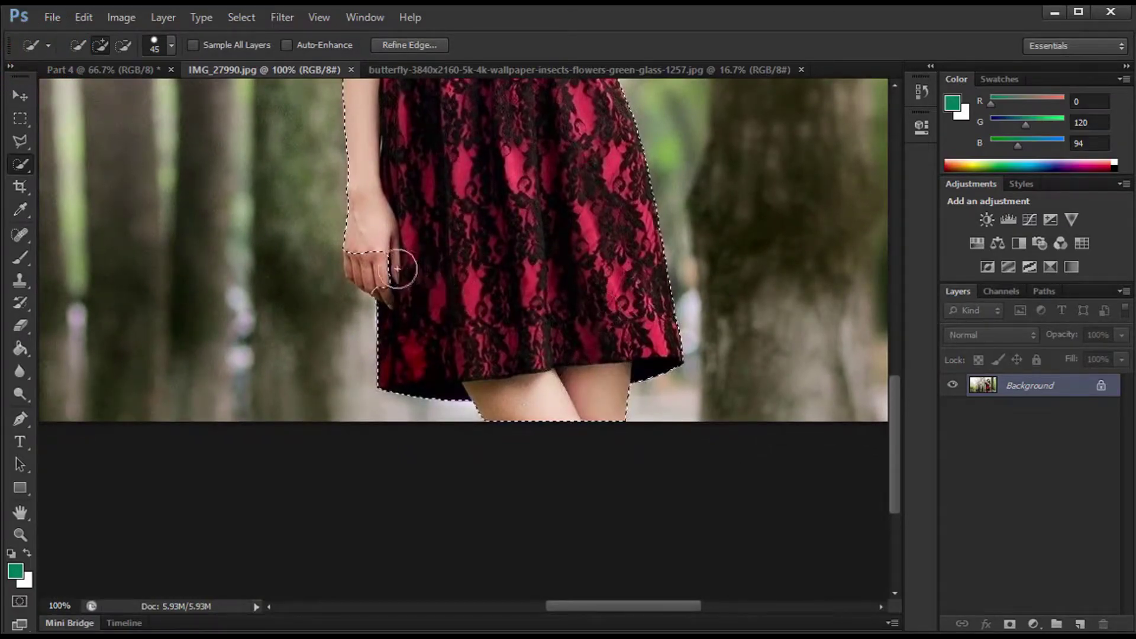
# Bring the shoulder and neckline into view and shrink the selection brush to 15 px.
pyautogui.scroll(8, 434, 370)
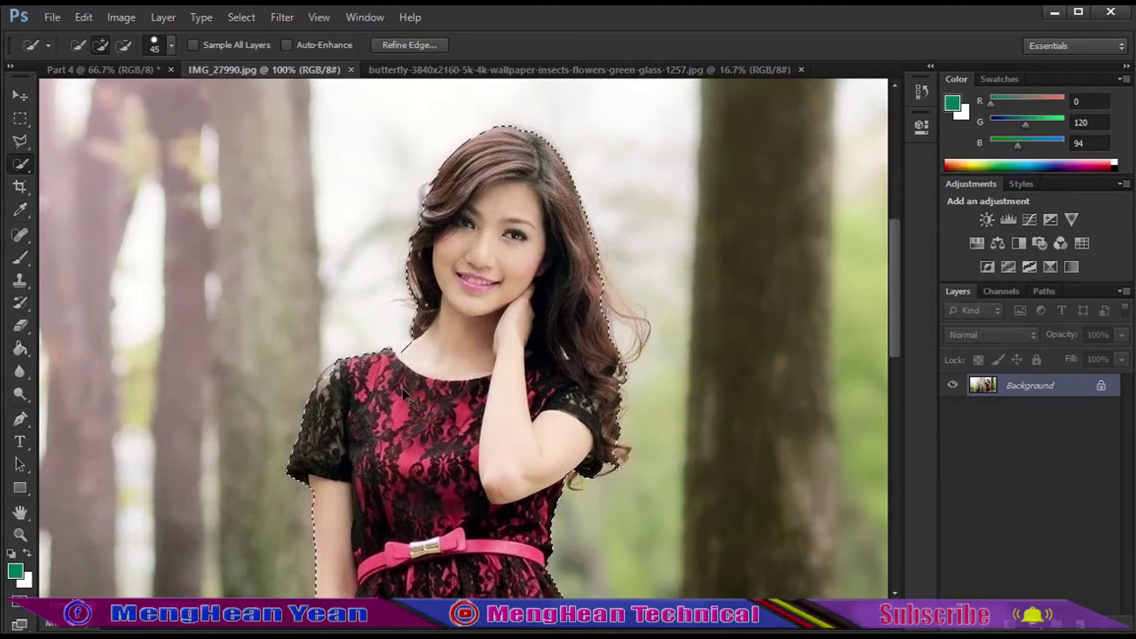
pyautogui.scroll(1, 403, 390)
pyautogui.scroll(1, 403, 391)
pyautogui.scroll(1, 402, 391)
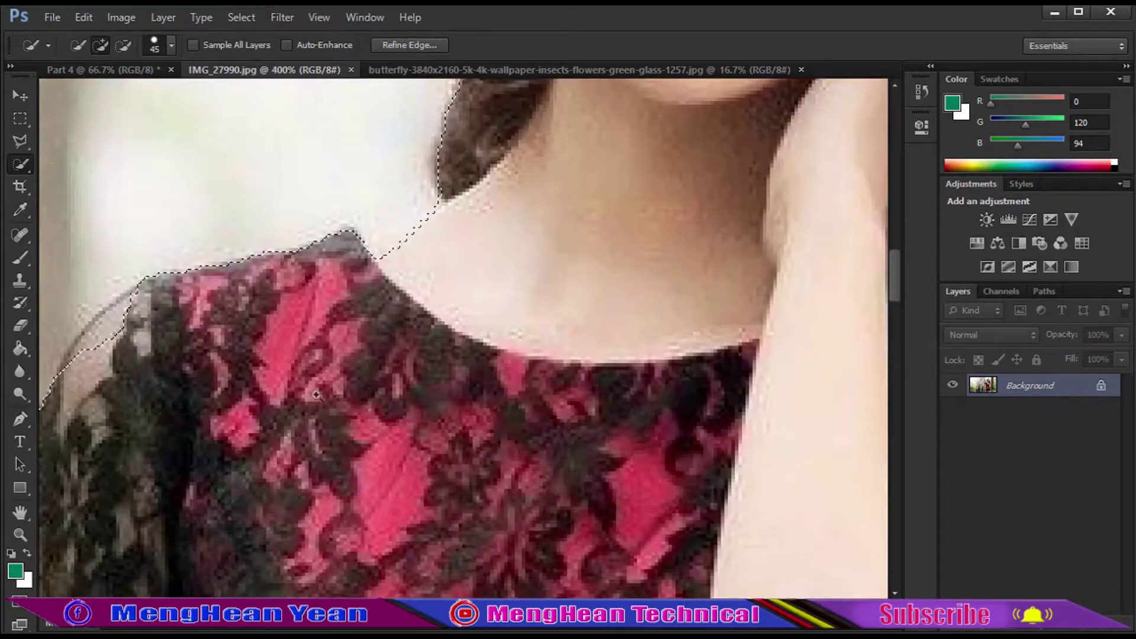
pyautogui.moveTo(104, 374); pyautogui.dragTo(389, 415)
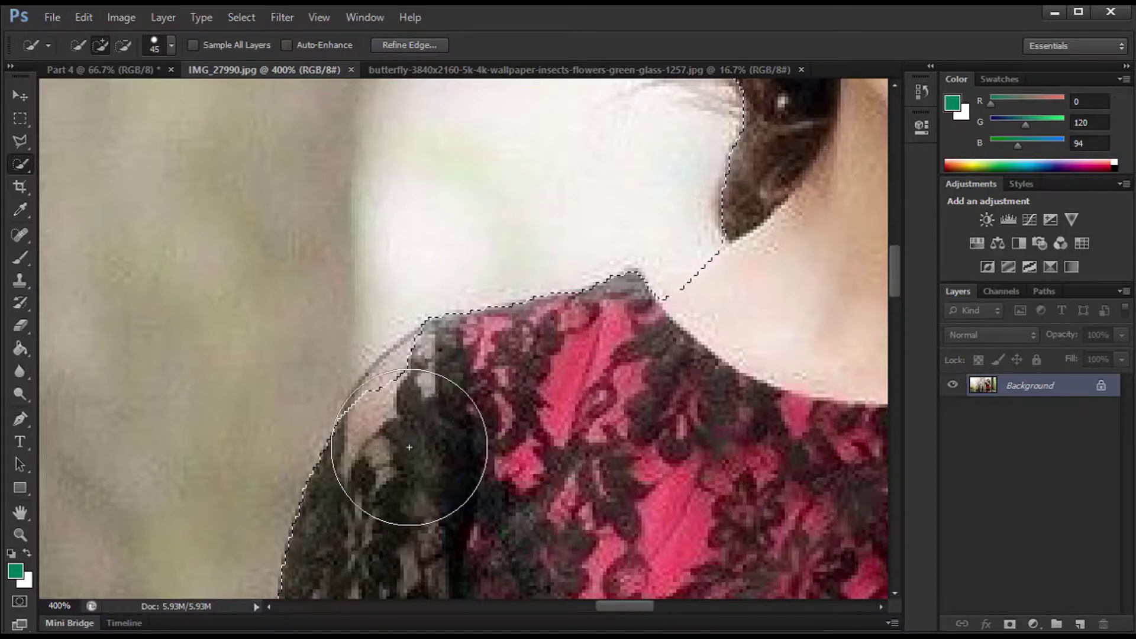
pyautogui.press('[')
pyautogui.press('[')
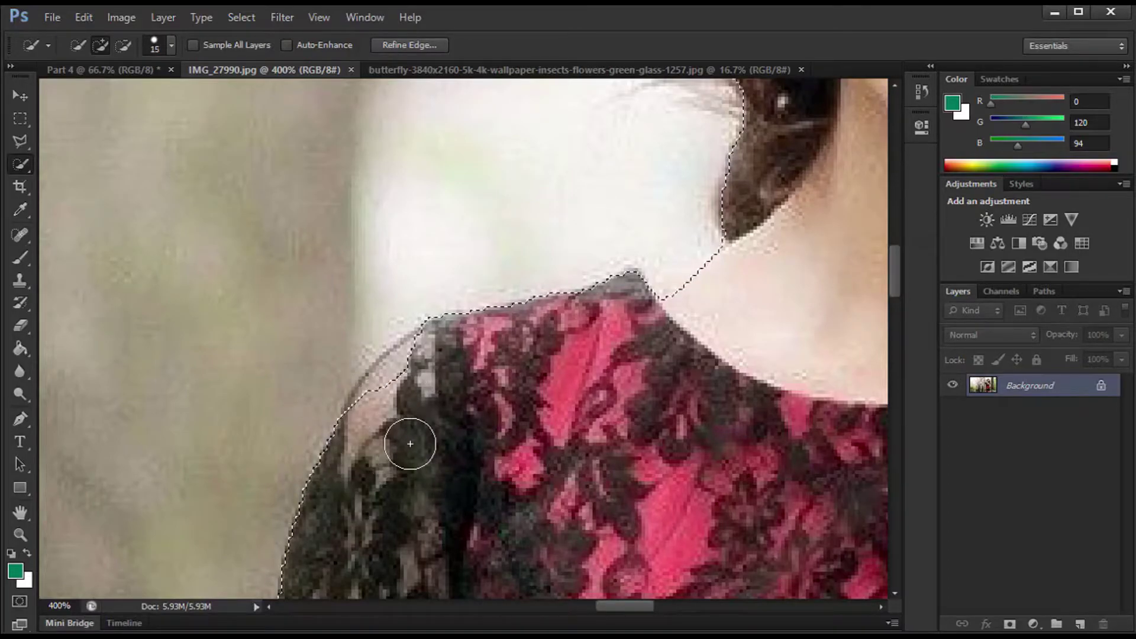
pyautogui.press('[')
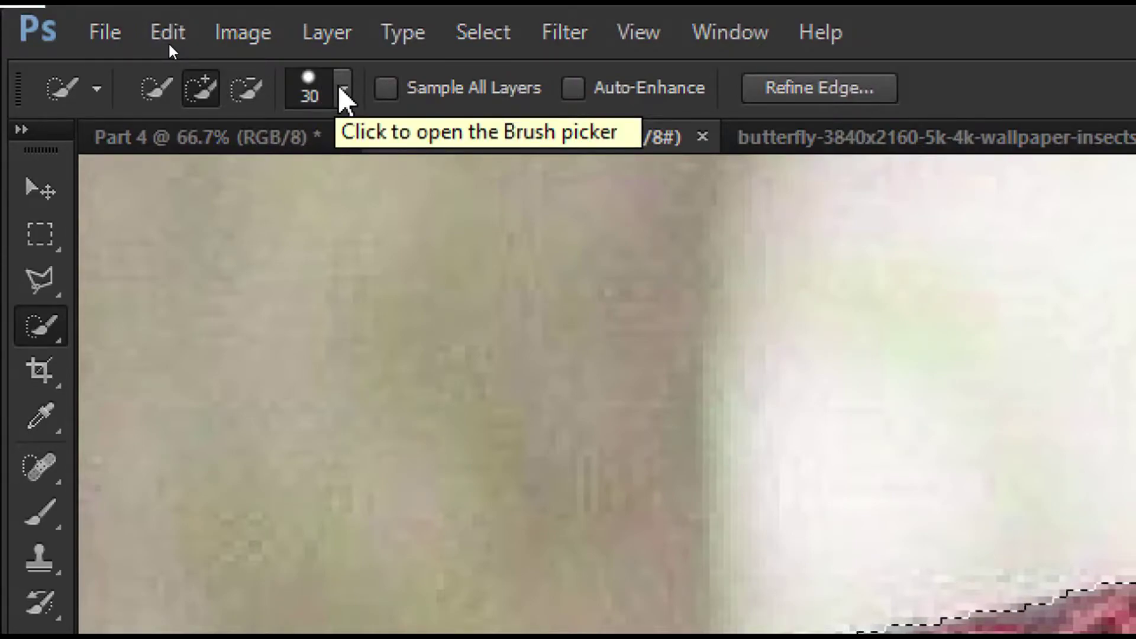
# Set the selection brush size to 18 px and refine the edge along her shoulder and neck.
pyautogui.click(342, 90)
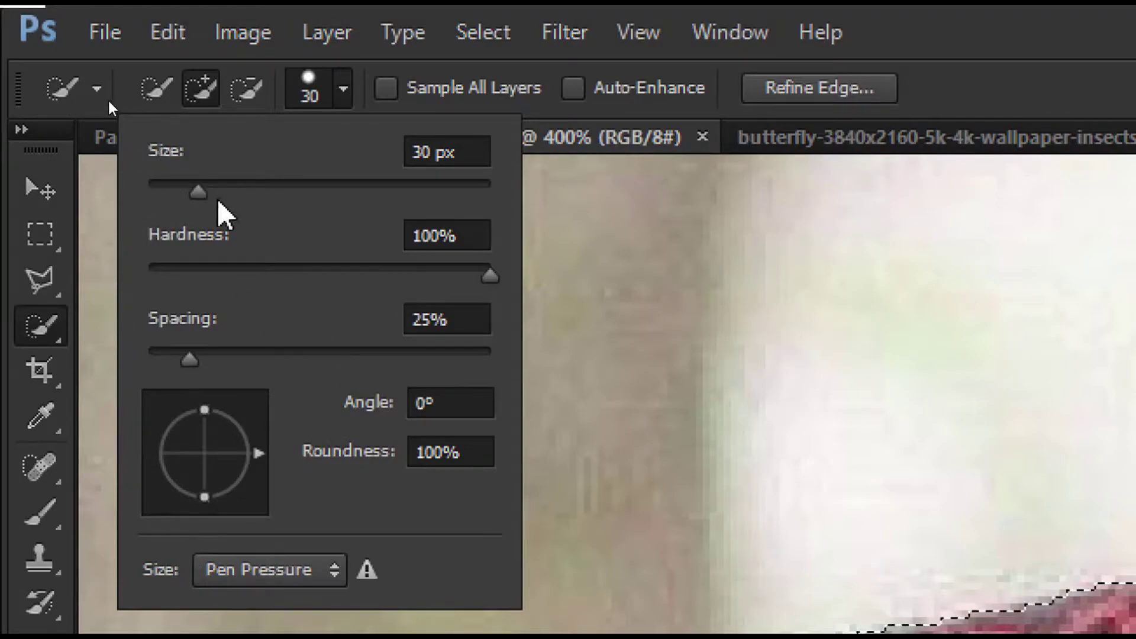
pyautogui.click(342, 88)
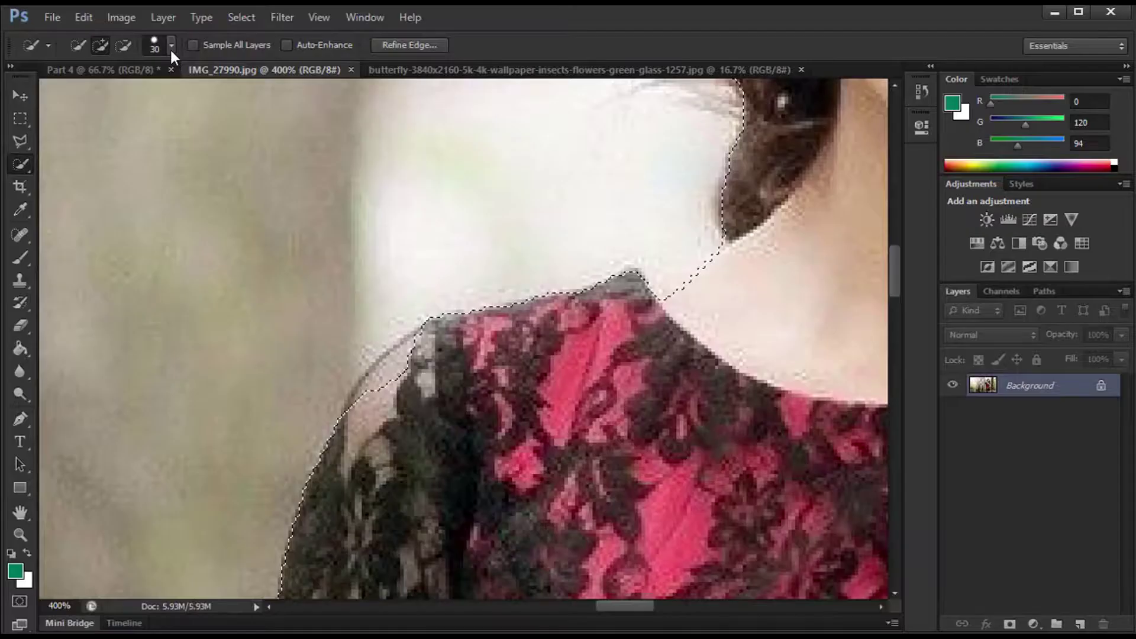
pyautogui.click(171, 51)
pyautogui.moveTo(100, 98)
pyautogui.mouseDown()
pyautogui.moveTo(83, 98)
pyautogui.moveTo(151, 98)
pyautogui.mouseUp()
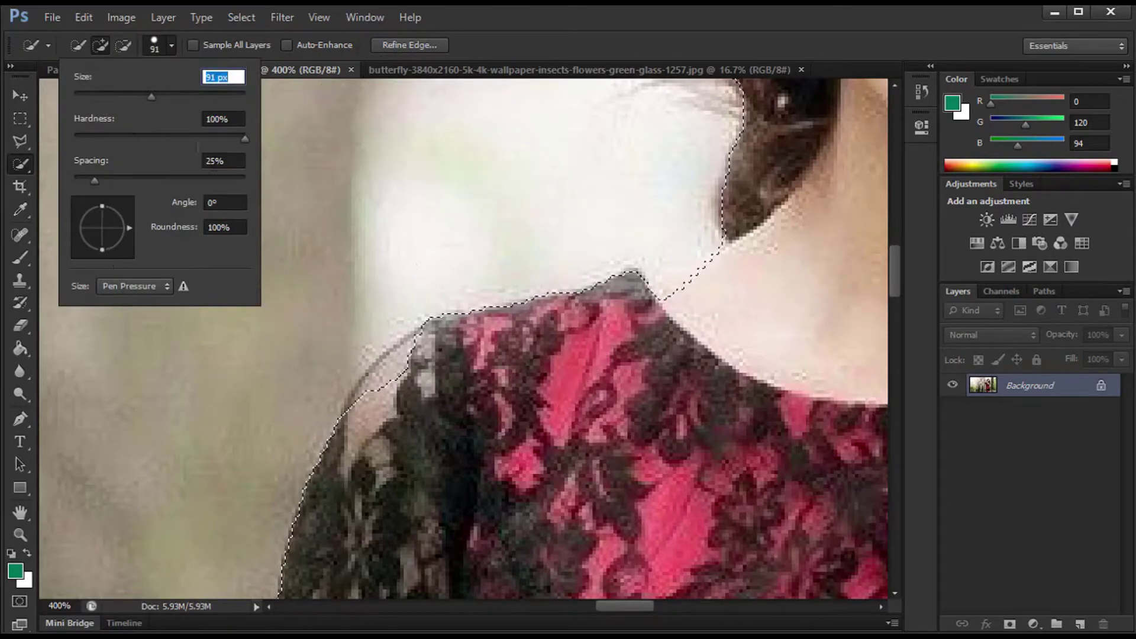
pyautogui.moveTo(81, 101); pyautogui.dragTo(89, 98)
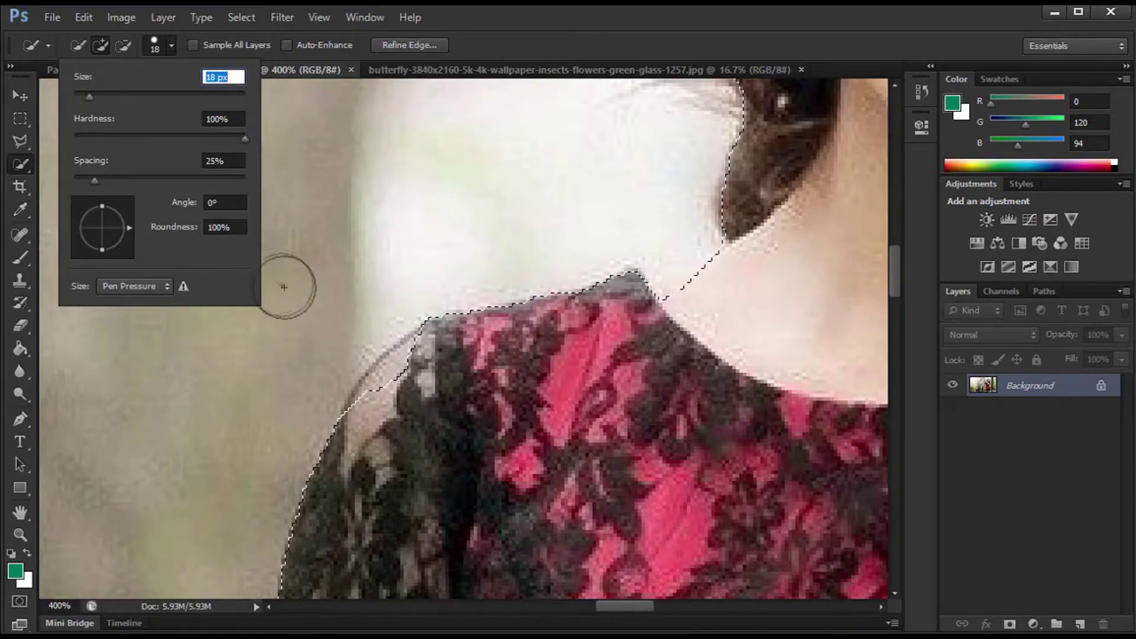
pyautogui.click(171, 45)
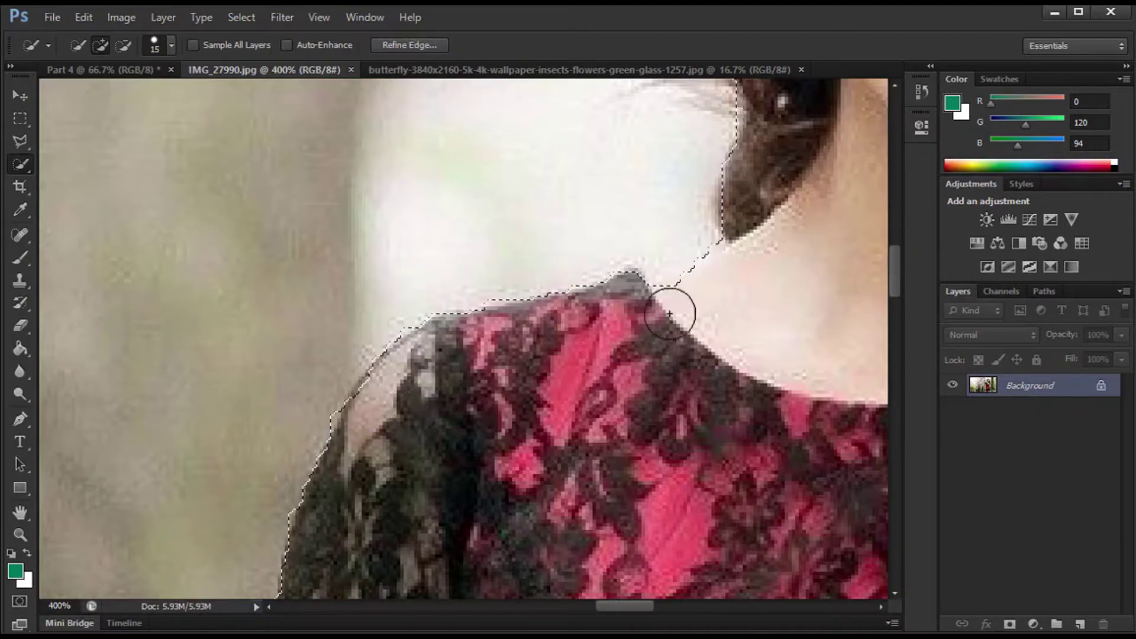
pyautogui.moveTo(682, 311); pyautogui.dragTo(576, 408)
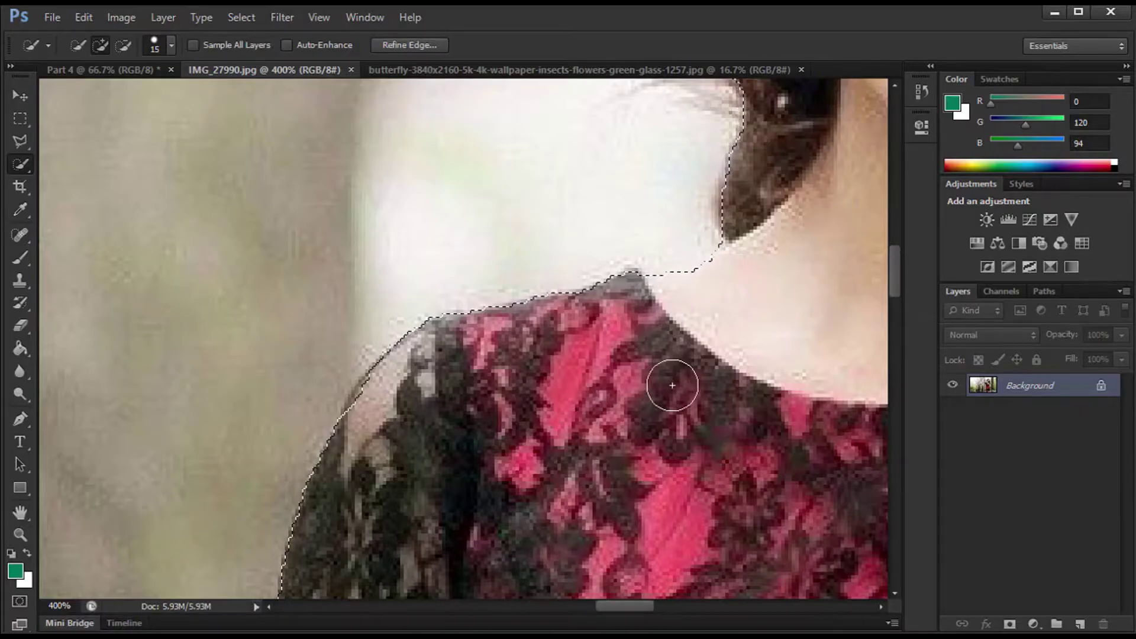
pyautogui.scroll(3, 672, 385)
pyautogui.scroll(3, 507, 431)
pyautogui.scroll(3, 539, 405)
pyautogui.scroll(2, 540, 440)
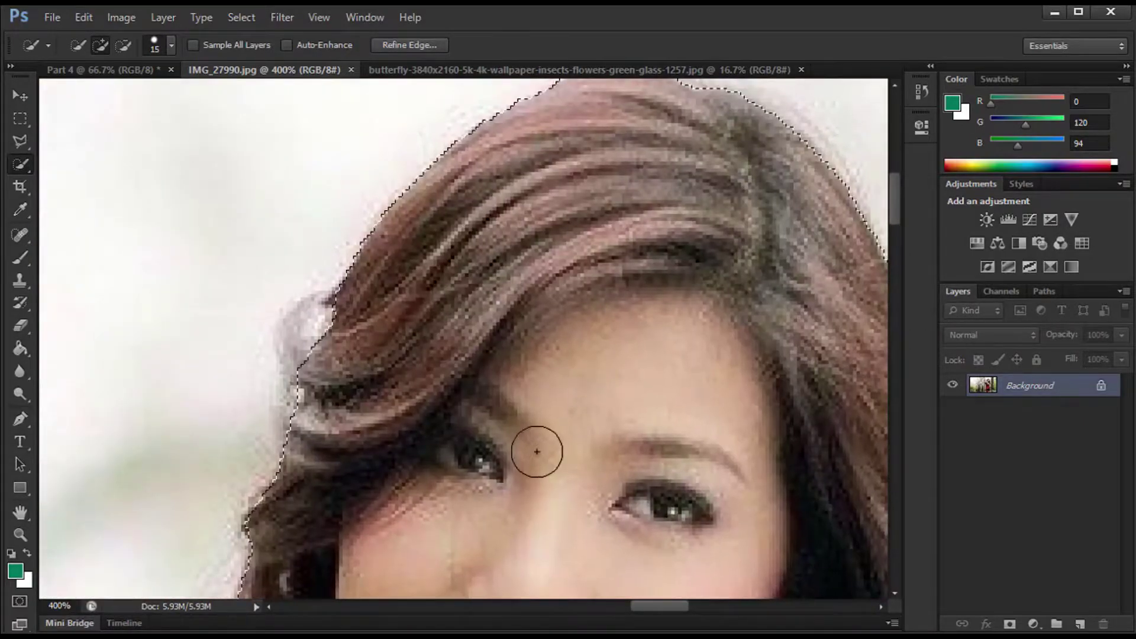
pyautogui.moveTo(602, 373)
pyautogui.mouseDown()
pyautogui.moveTo(329, 456)
pyautogui.moveTo(473, 497)
pyautogui.moveTo(337, 223)
pyautogui.mouseUp()
pyautogui.scroll(-3, 367, 314)
pyautogui.scroll(1, 414, 456)
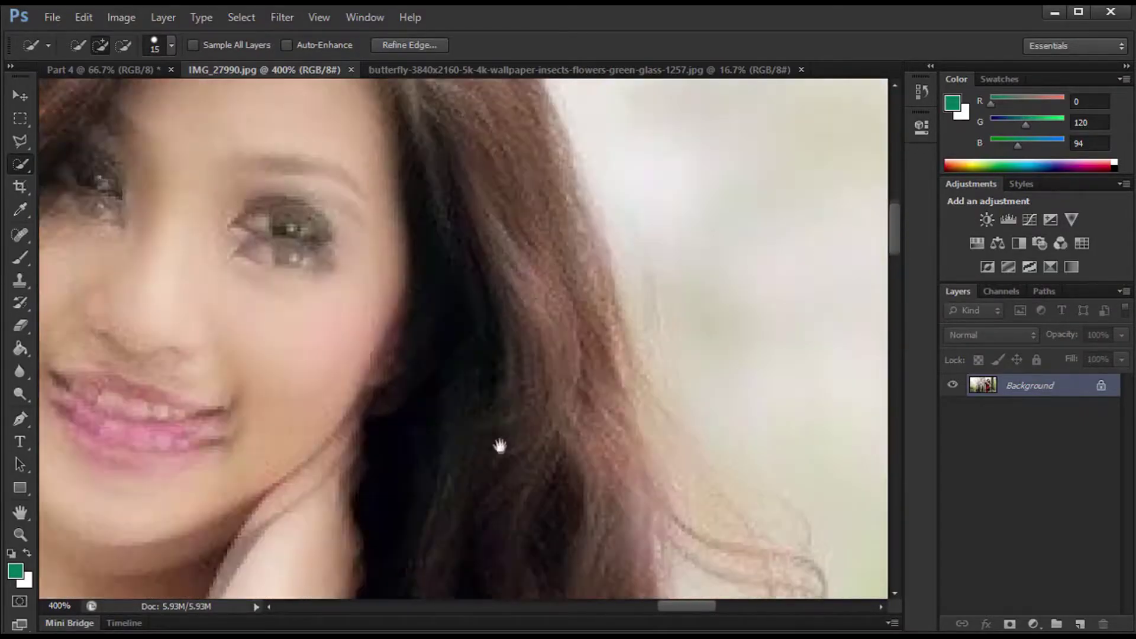
pyautogui.moveTo(583, 358)
pyautogui.mouseDown()
pyautogui.moveTo(437, 326)
pyautogui.moveTo(589, 563)
pyautogui.mouseUp()
pyautogui.moveTo(438, 255); pyautogui.dragTo(619, 240)
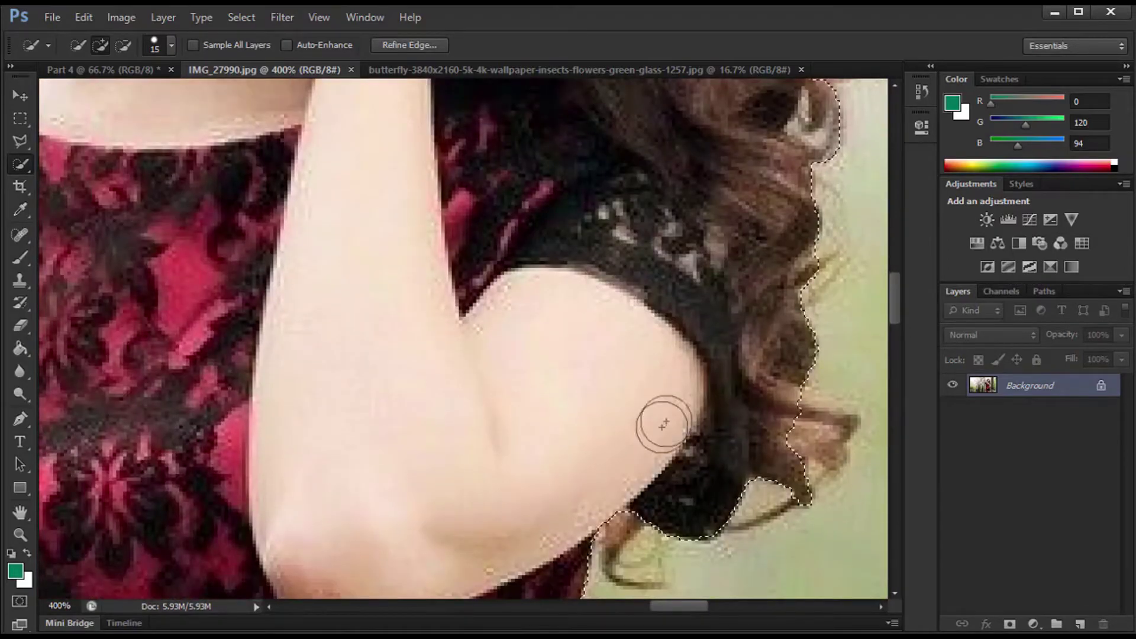
pyautogui.moveTo(426, 419)
pyautogui.mouseDown()
pyautogui.moveTo(452, 178)
pyautogui.moveTo(591, 424)
pyautogui.mouseUp()
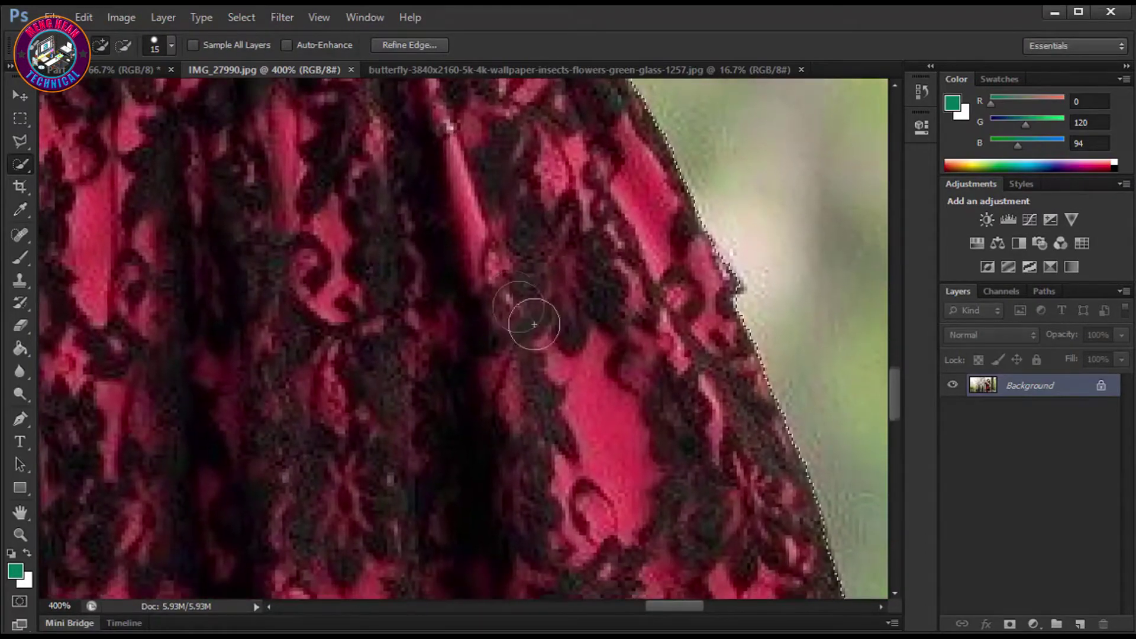
pyautogui.scroll(-10, 272, 361)
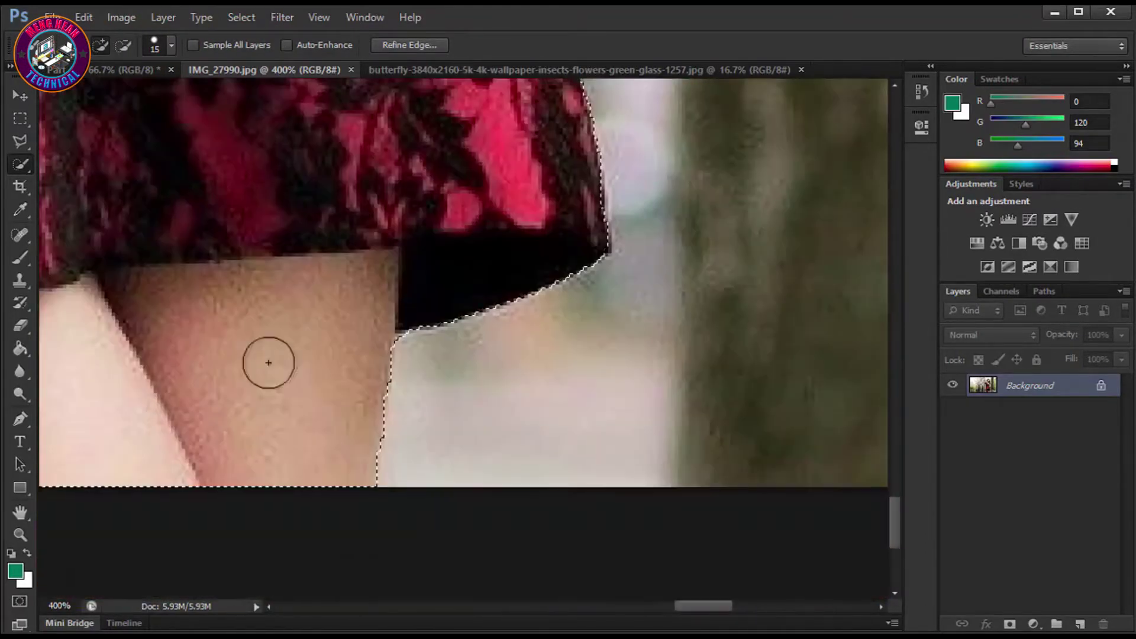
pyautogui.scroll(3, 429, 337)
pyautogui.scroll(3, 418, 470)
pyautogui.scroll(3, 372, 325)
pyautogui.hscroll(-2, 449, 371)
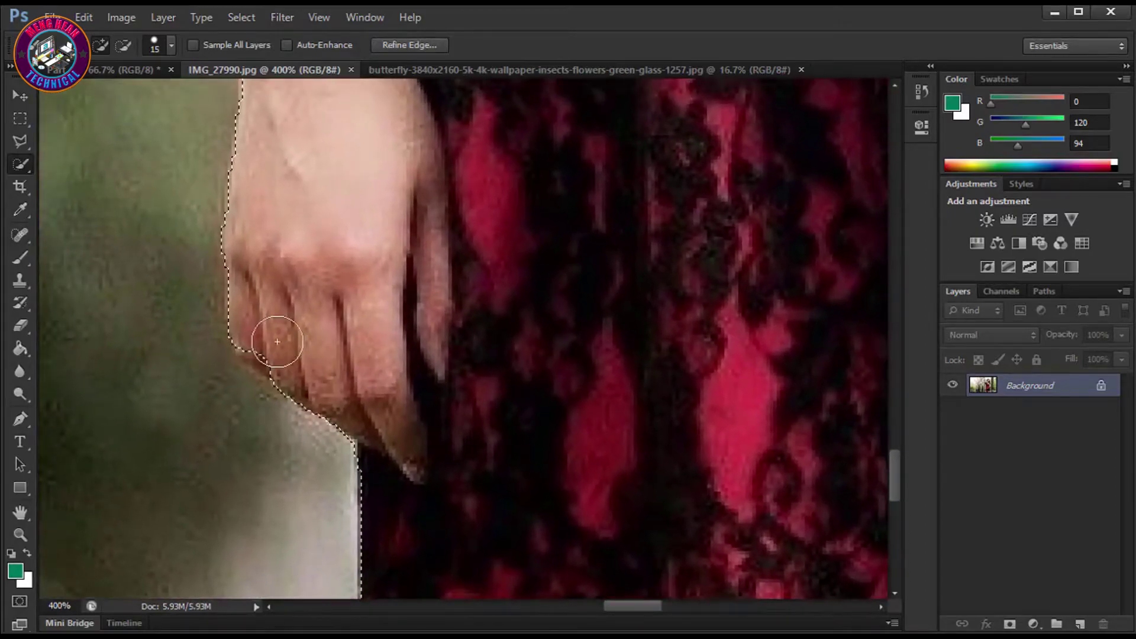
pyautogui.scroll(3, 595, 416)
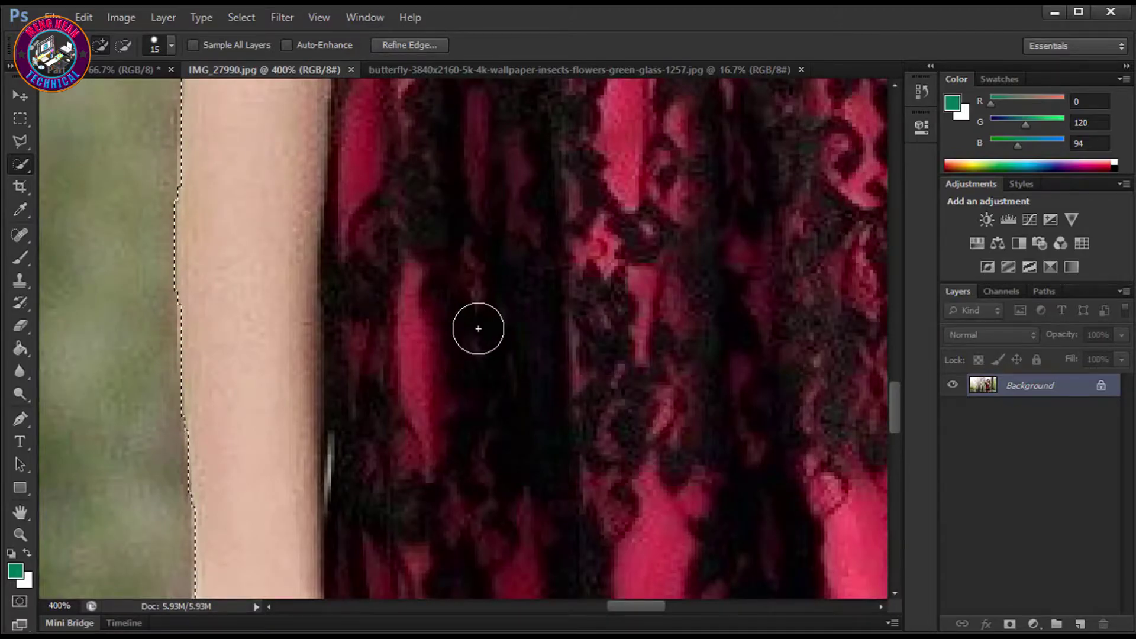
pyautogui.scroll(-1, 540, 334)
pyautogui.scroll(-2, 532, 331)
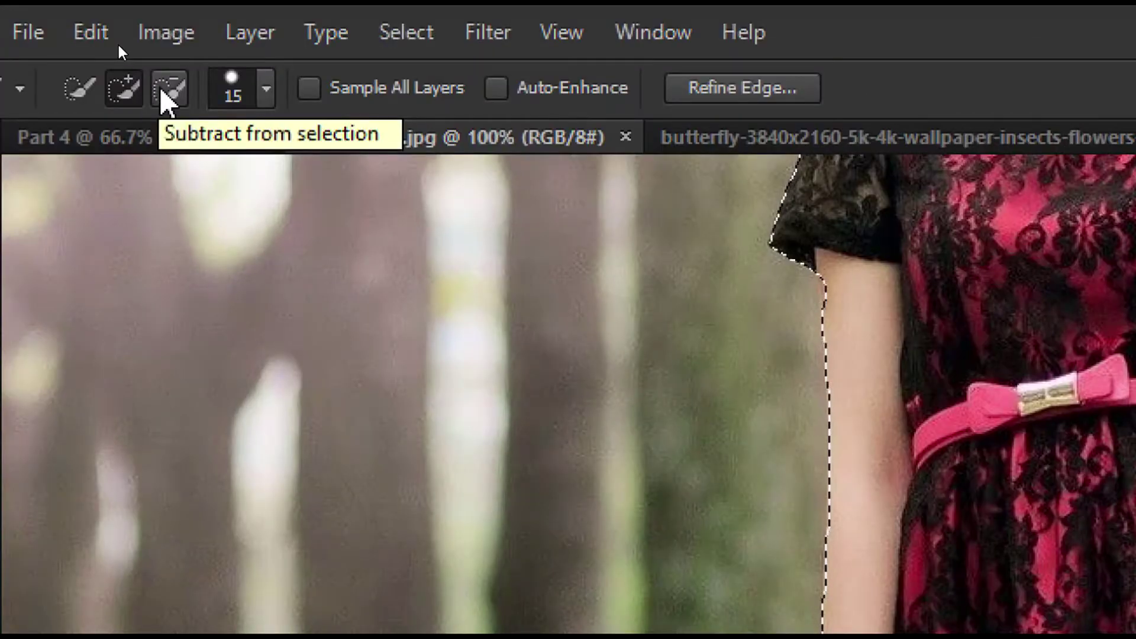
# Subtract excess background from the selection along the forearm edge and near the elbow.
pyautogui.click(168, 95)
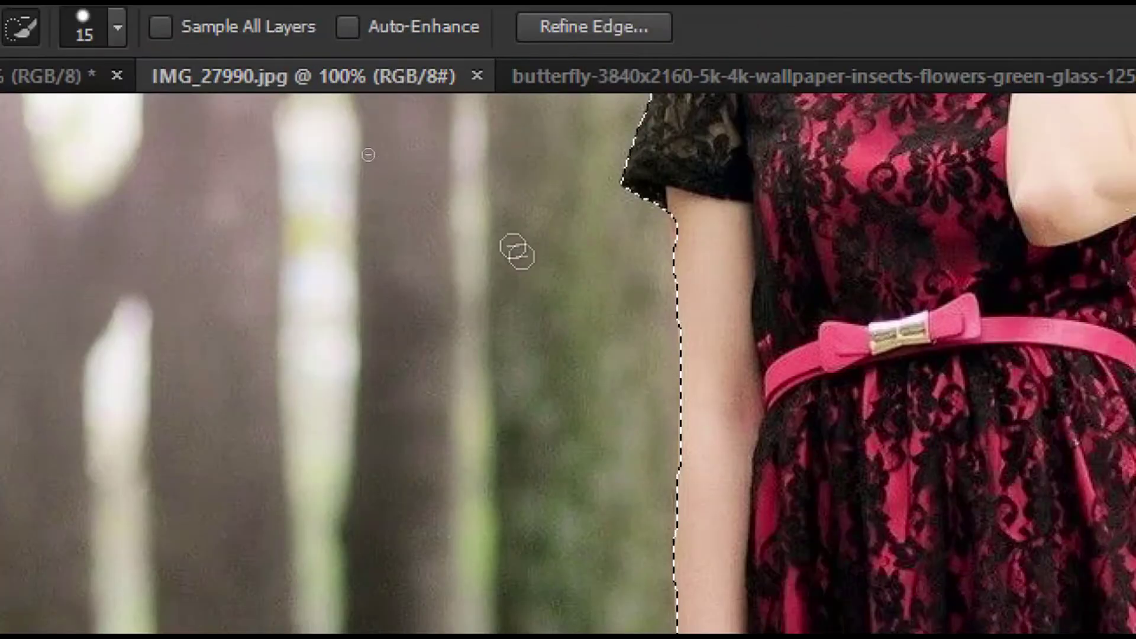
pyautogui.moveTo(670, 272); pyautogui.dragTo(695, 459)
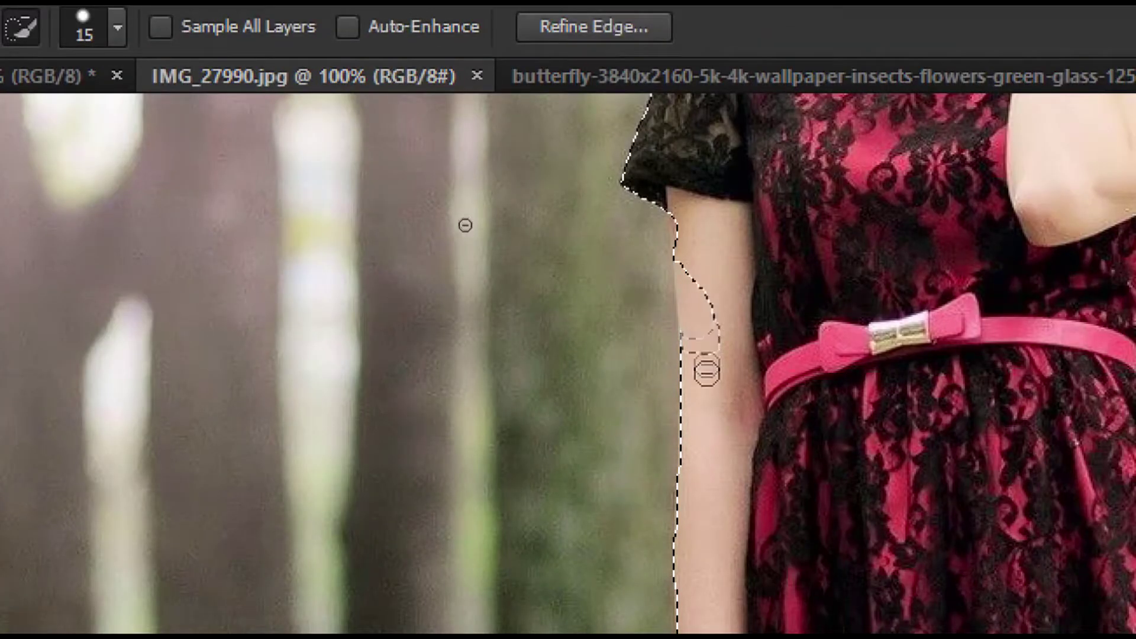
pyautogui.moveTo(654, 355); pyautogui.dragTo(728, 459)
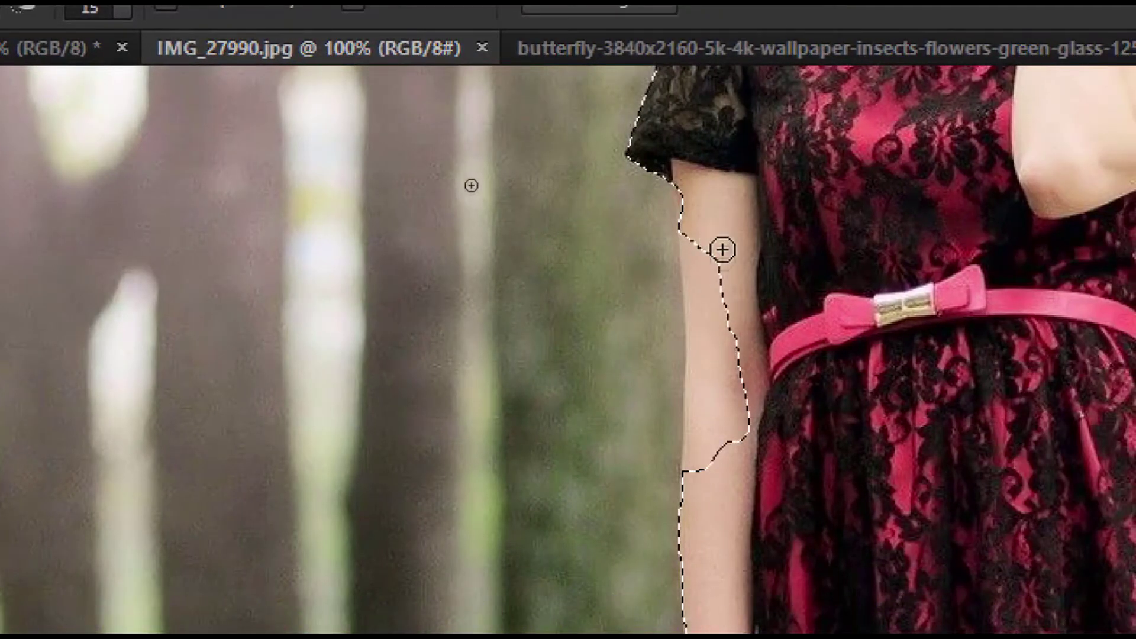
pyautogui.moveTo(723, 249)
pyautogui.mouseDown()
pyautogui.moveTo(713, 466)
pyautogui.moveTo(754, 365)
pyautogui.moveTo(707, 295)
pyautogui.mouseUp()
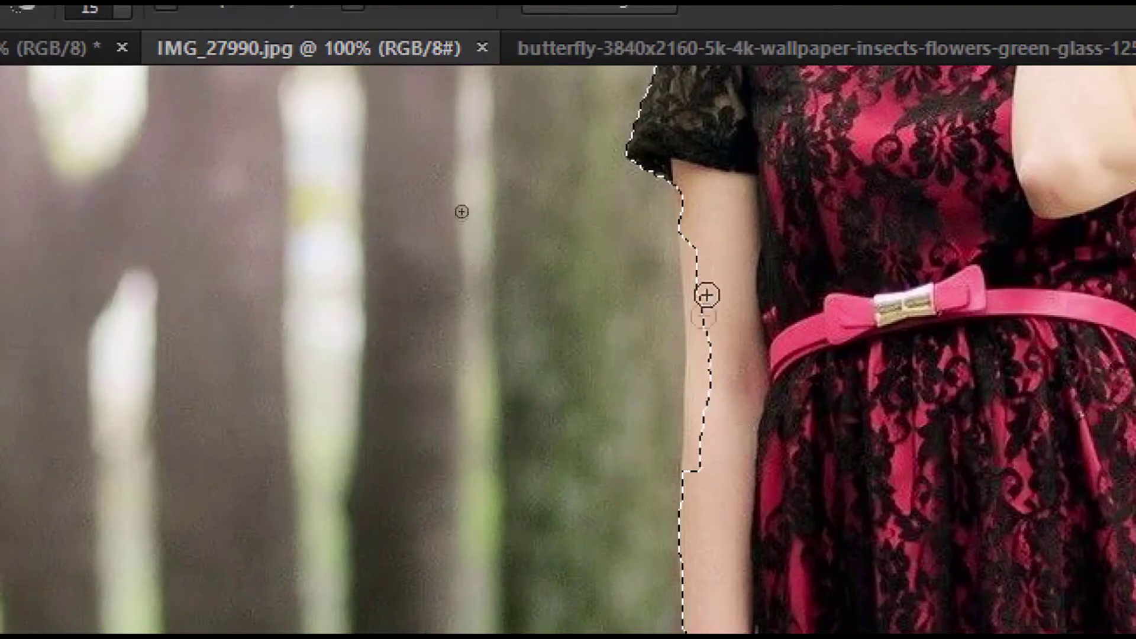
pyautogui.moveTo(695, 418)
pyautogui.mouseDown()
pyautogui.moveTo(693, 472)
pyautogui.moveTo(715, 335)
pyautogui.mouseUp()
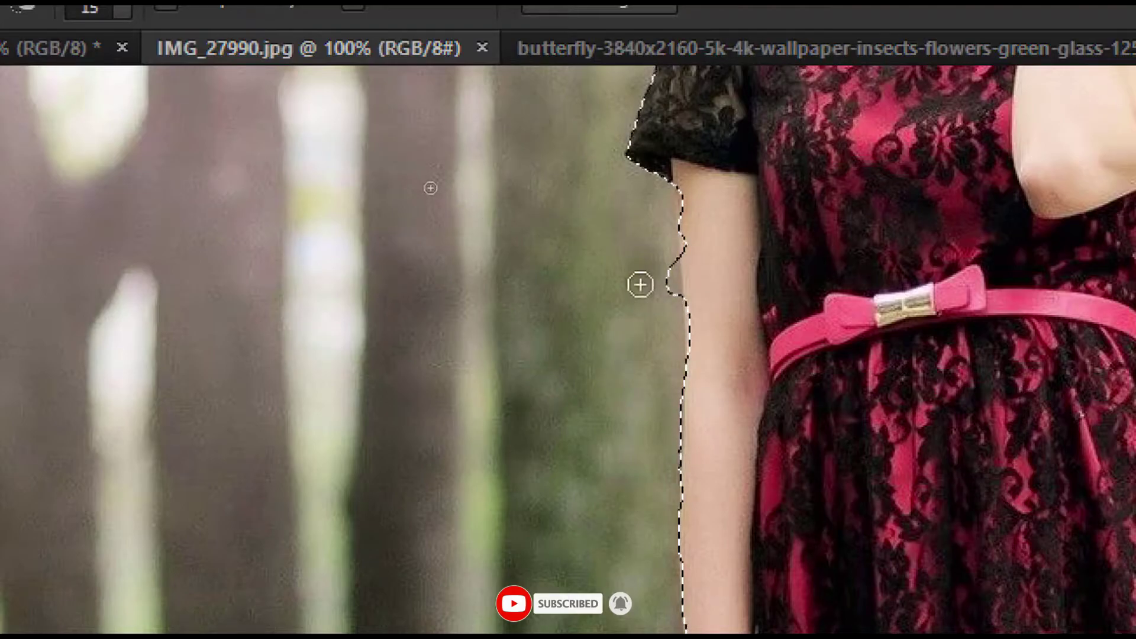
# Zoom to 300% and further reshape the selection edge along the arm.
pyautogui.press('alt')
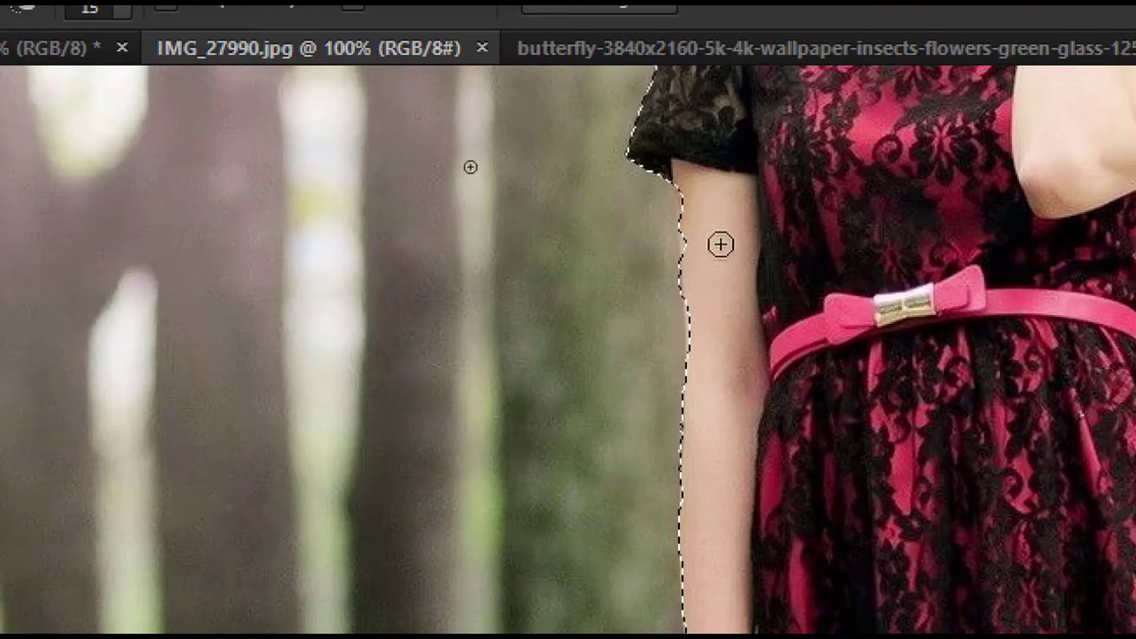
pyautogui.moveTo(675, 318)
pyautogui.mouseDown()
pyautogui.moveTo(656, 323)
pyautogui.moveTo(665, 304)
pyautogui.mouseUp()
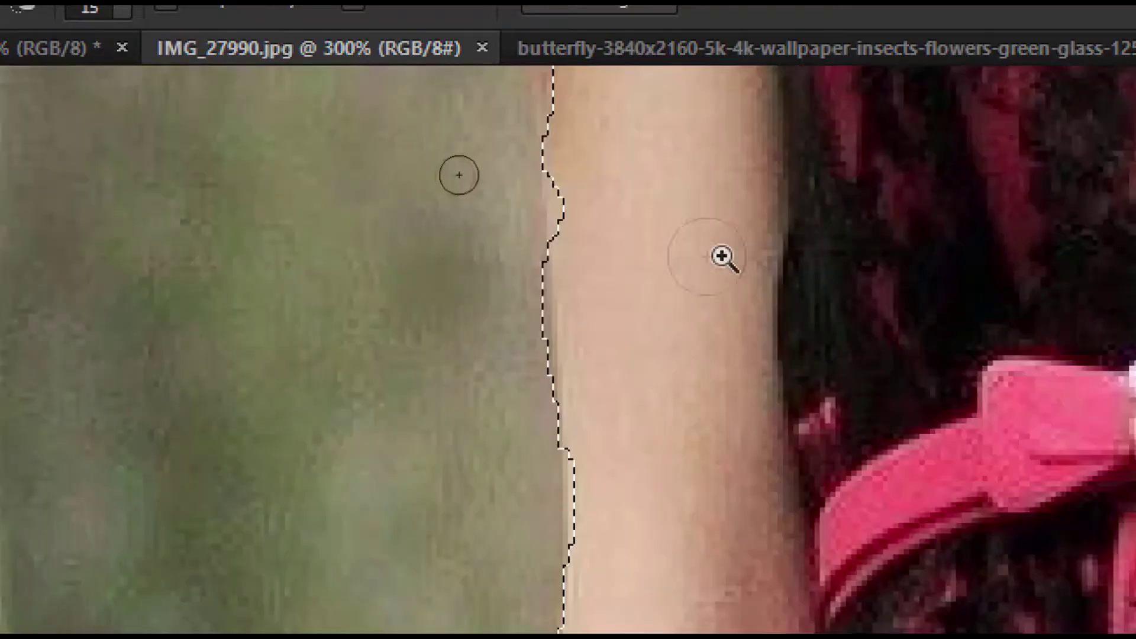
pyautogui.keyDown('ctrl'); pyautogui.click(749, 285); pyautogui.keyUp('ctrl')
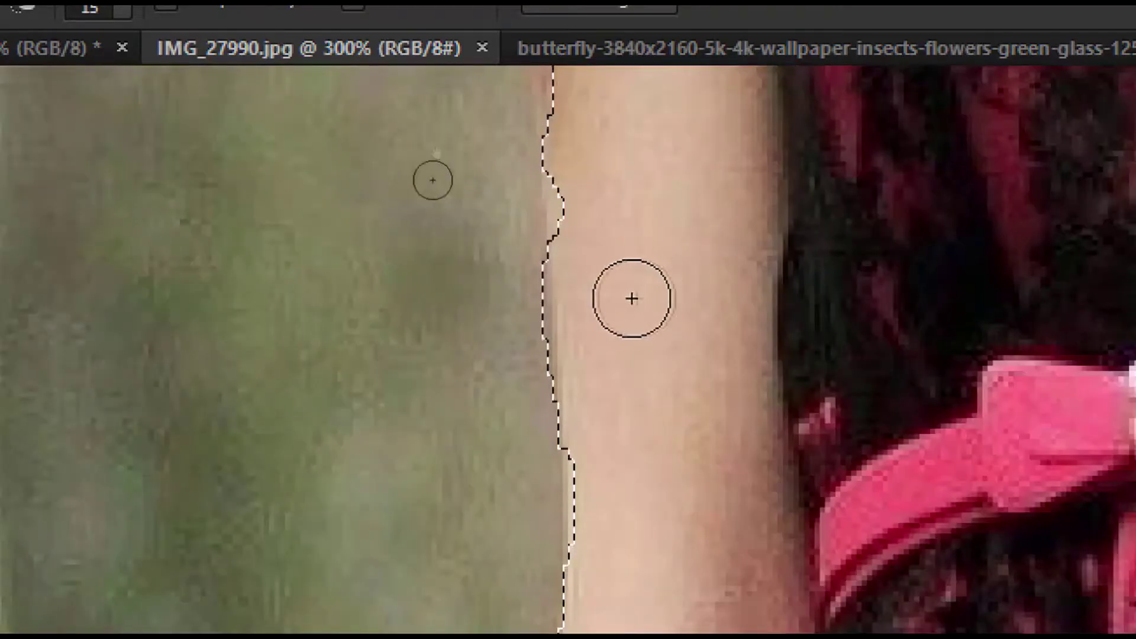
pyautogui.moveTo(631, 299); pyautogui.dragTo(680, 353)
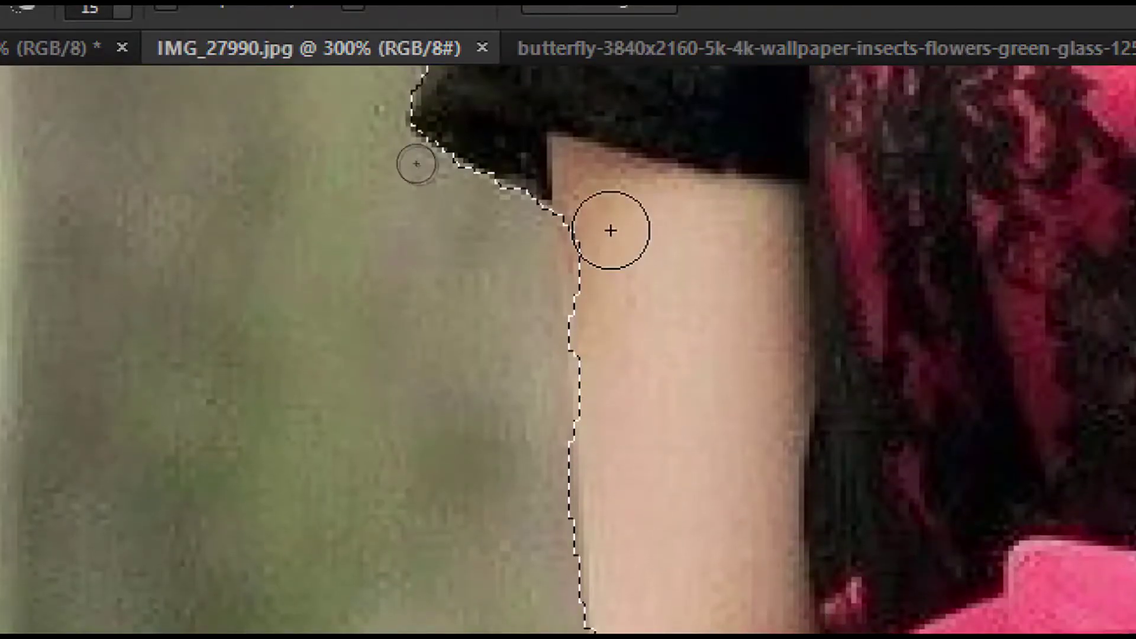
pyautogui.moveTo(623, 362); pyautogui.dragTo(630, 445)
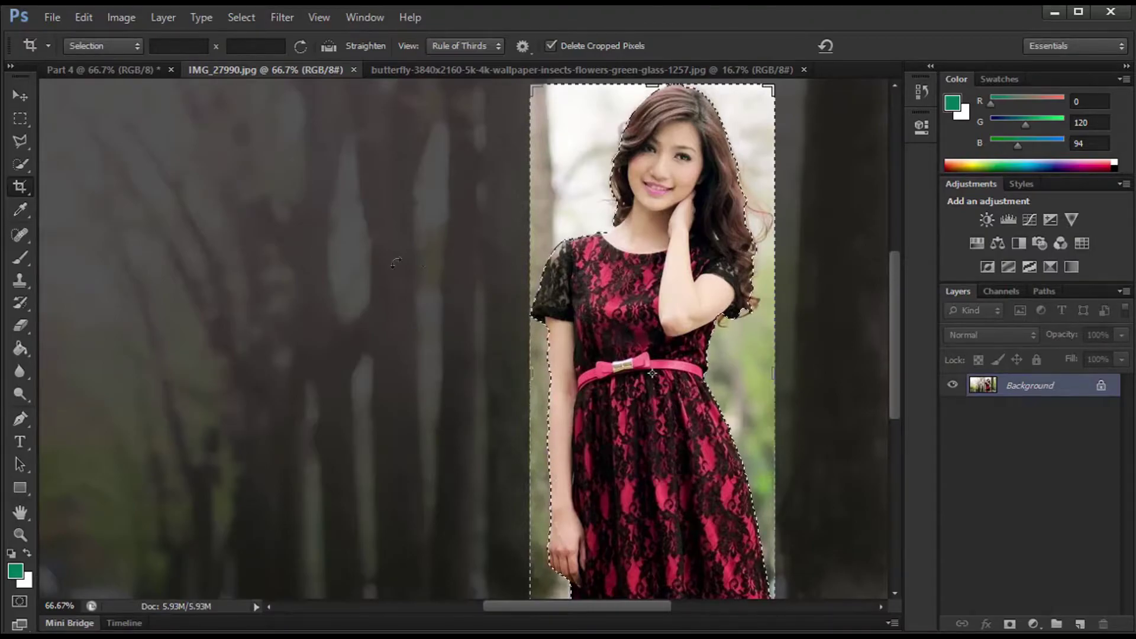
# Cancel the accidental crop, choose the Move tool, and float then re-dock the butterfly photo.
pyautogui.press('Escape')
pyautogui.press('w')
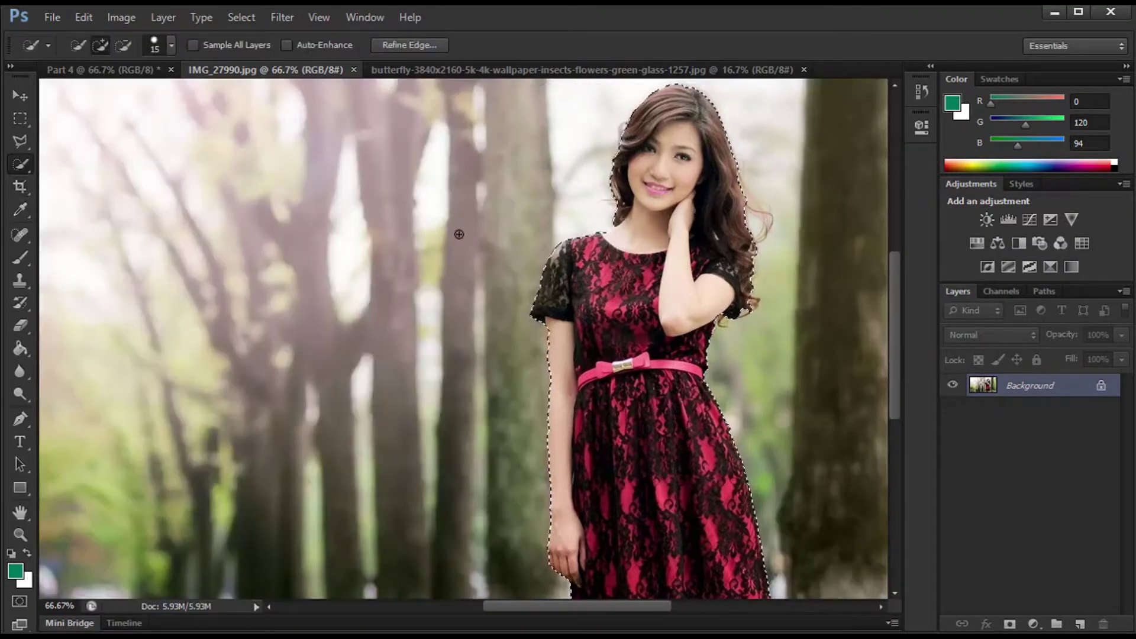
pyautogui.click(22, 96)
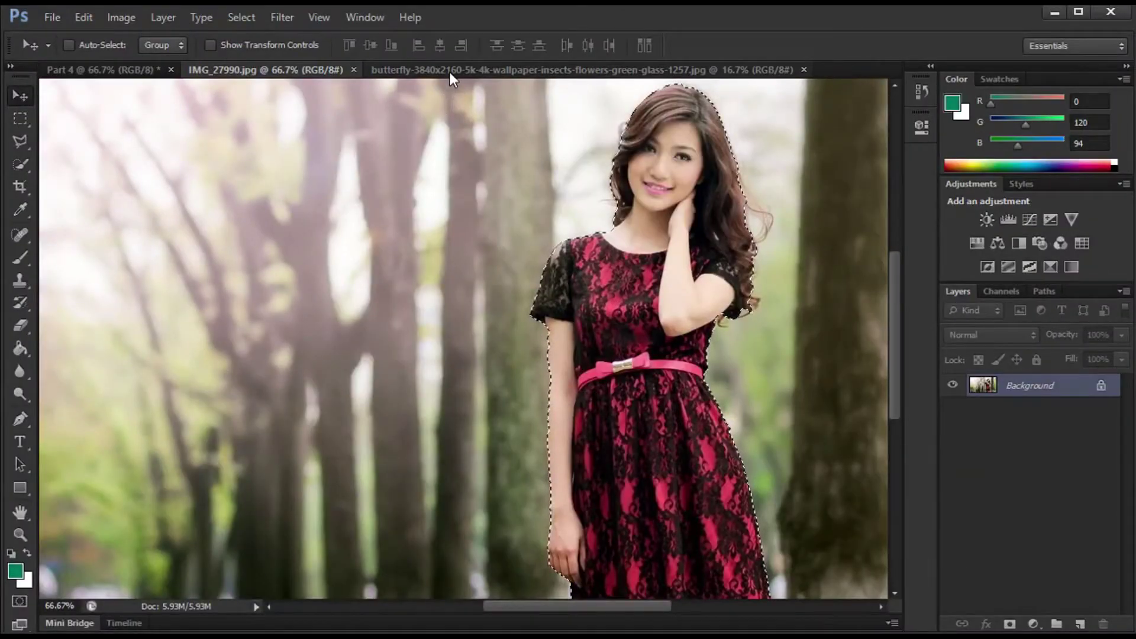
pyautogui.moveTo(450, 72); pyautogui.dragTo(449, 109)
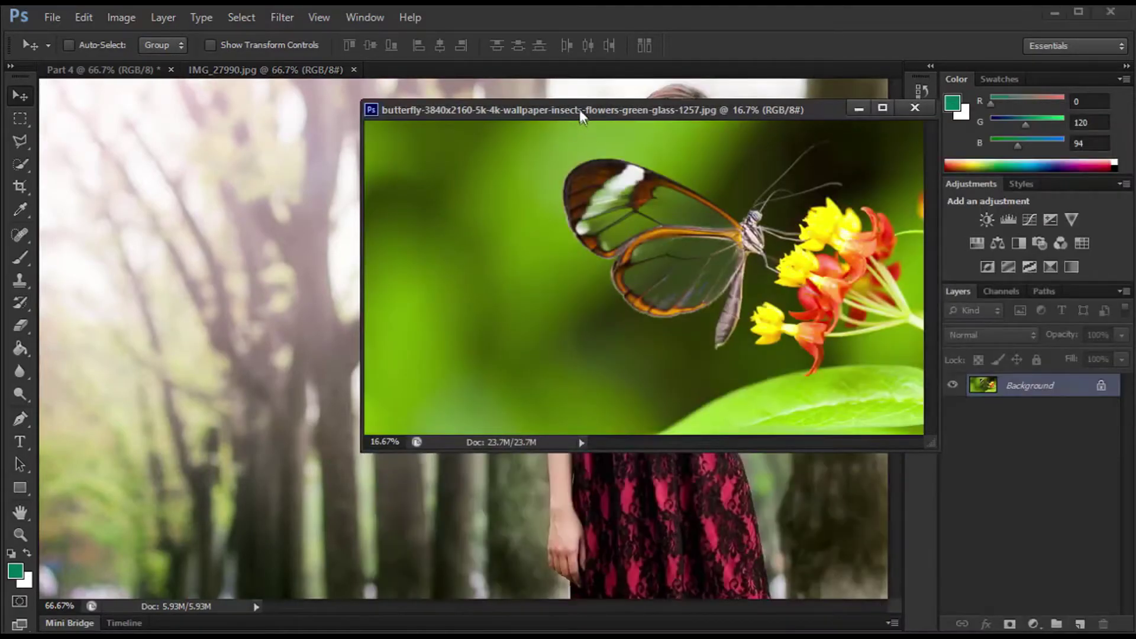
pyautogui.moveTo(580, 109); pyautogui.dragTo(297, 70)
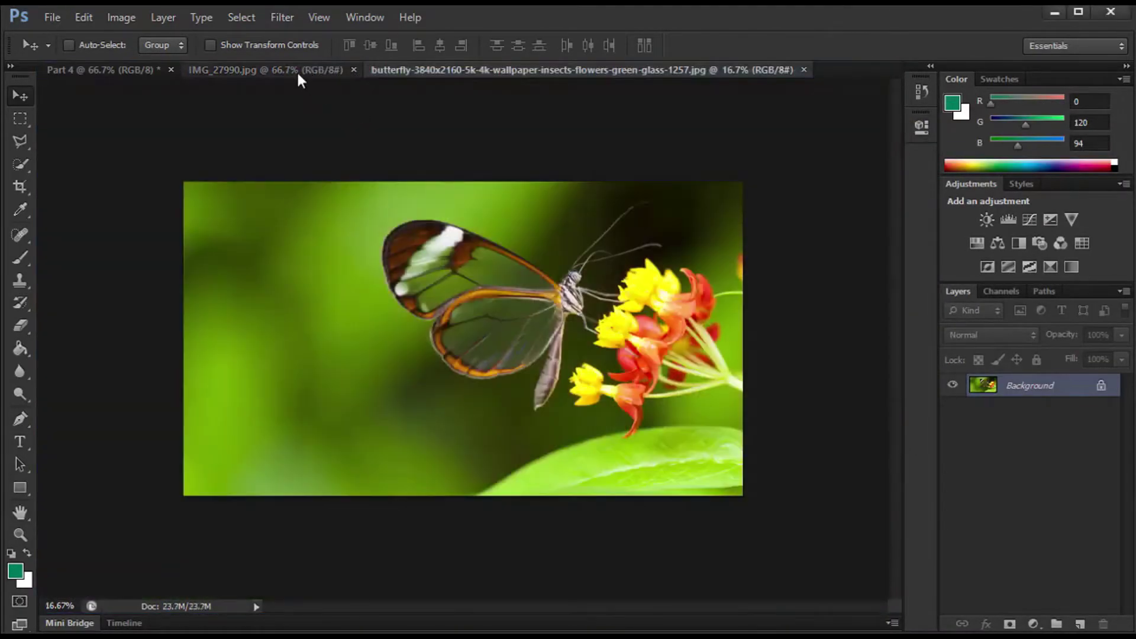
# Float the IMG_27990 window, minimize it, and bring the blank Part 4 document forward.
pyautogui.click(290, 68)
pyautogui.moveTo(285, 67); pyautogui.dragTo(545, 190)
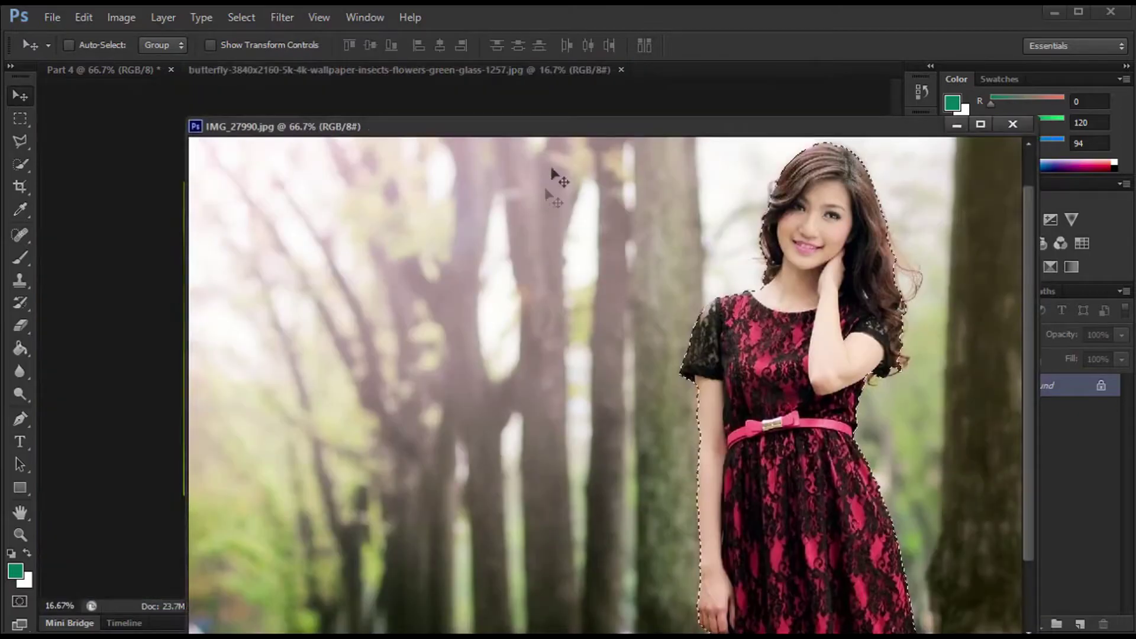
pyautogui.moveTo(545, 126); pyautogui.dragTo(403, 149)
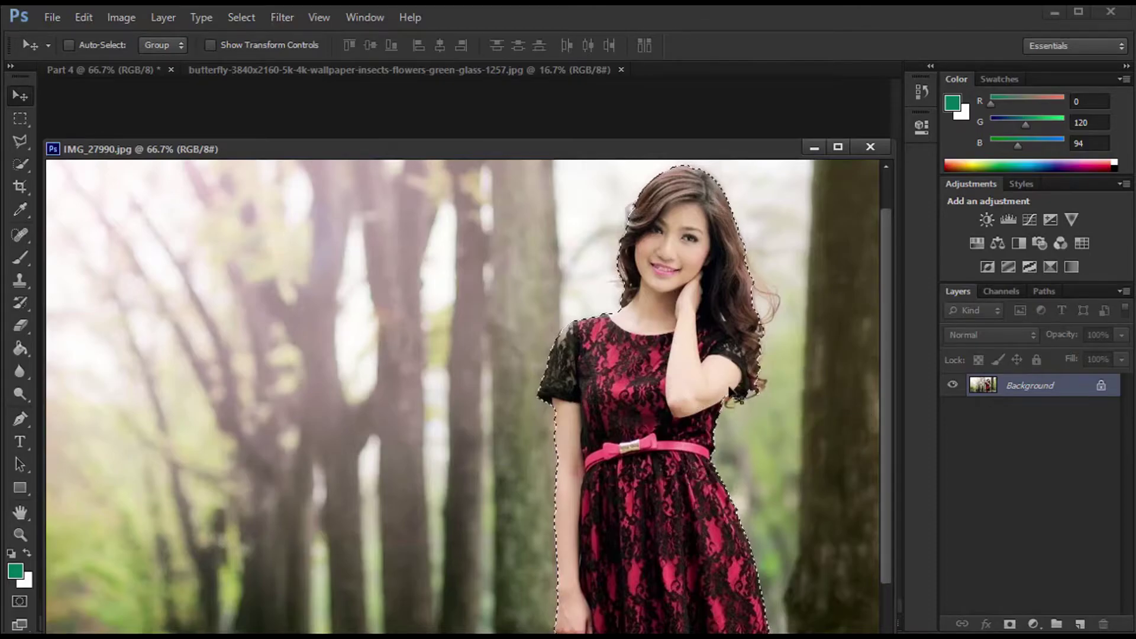
pyautogui.moveTo(296, 150); pyautogui.dragTo(422, 186)
pyautogui.click(350, 112)
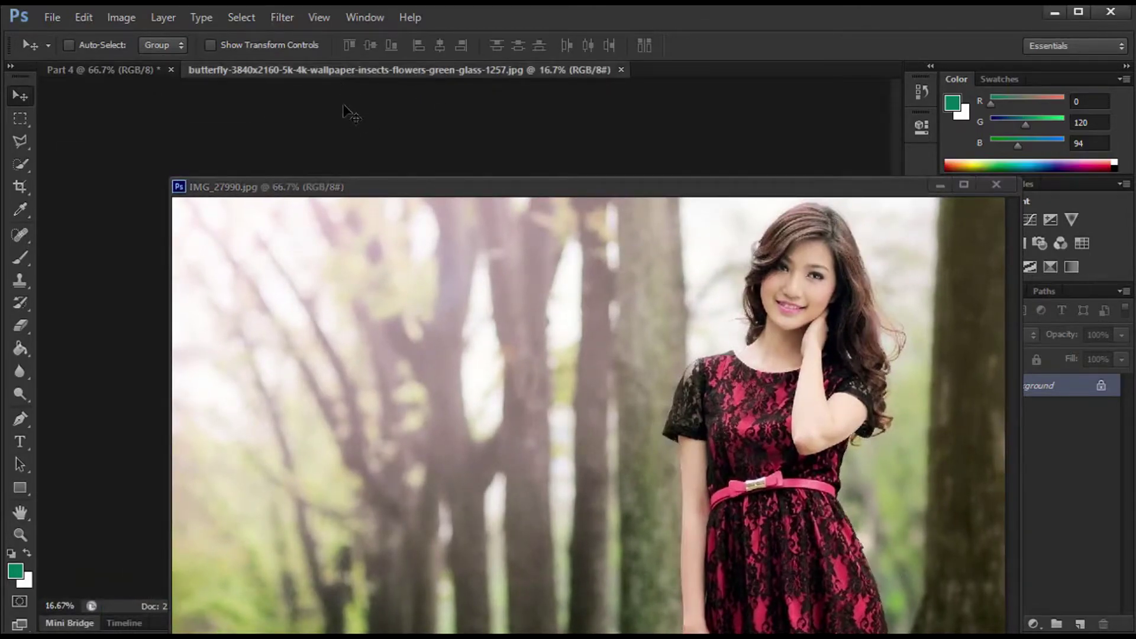
pyautogui.click(940, 185)
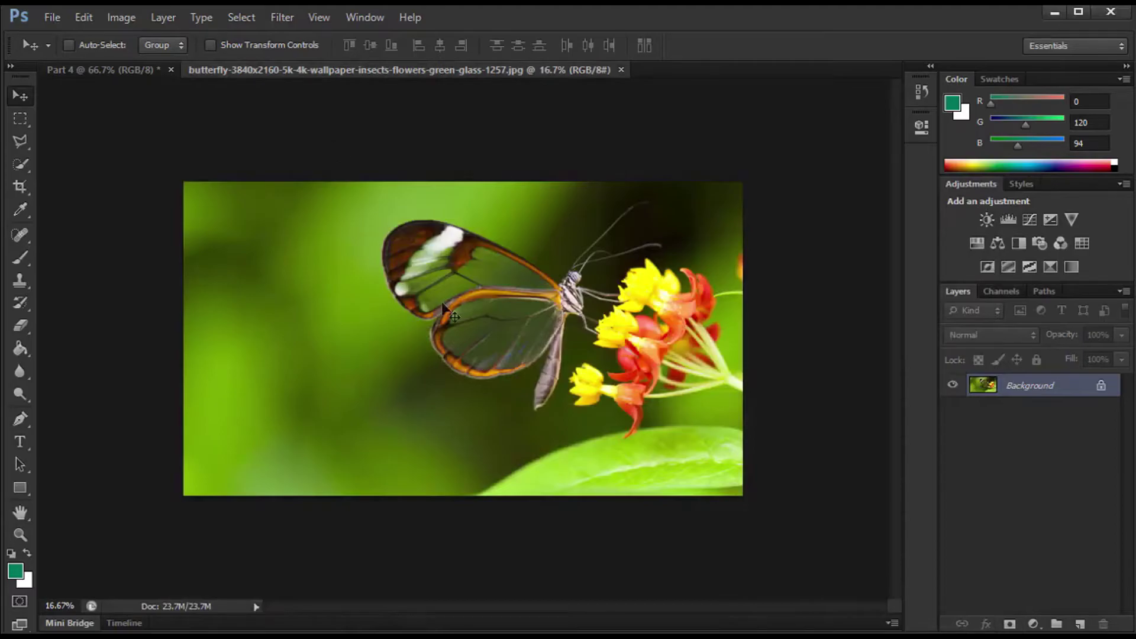
pyautogui.click(114, 70)
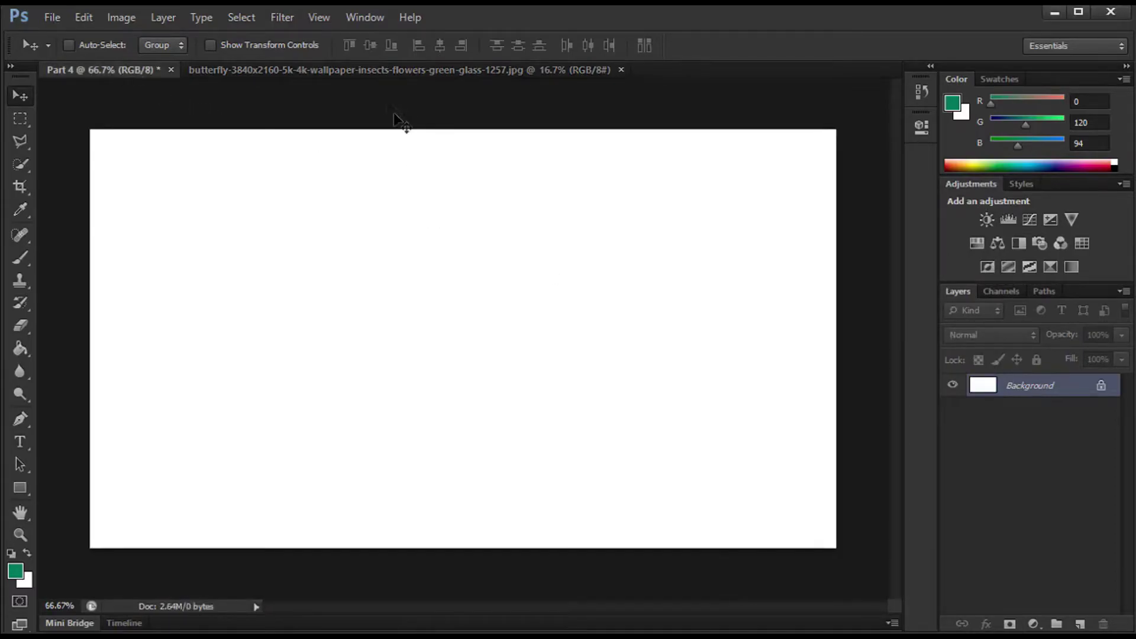
# Drag the butterfly photo into the Part 4 document as a new layer.
pyautogui.moveTo(393, 70); pyautogui.dragTo(744, 124)
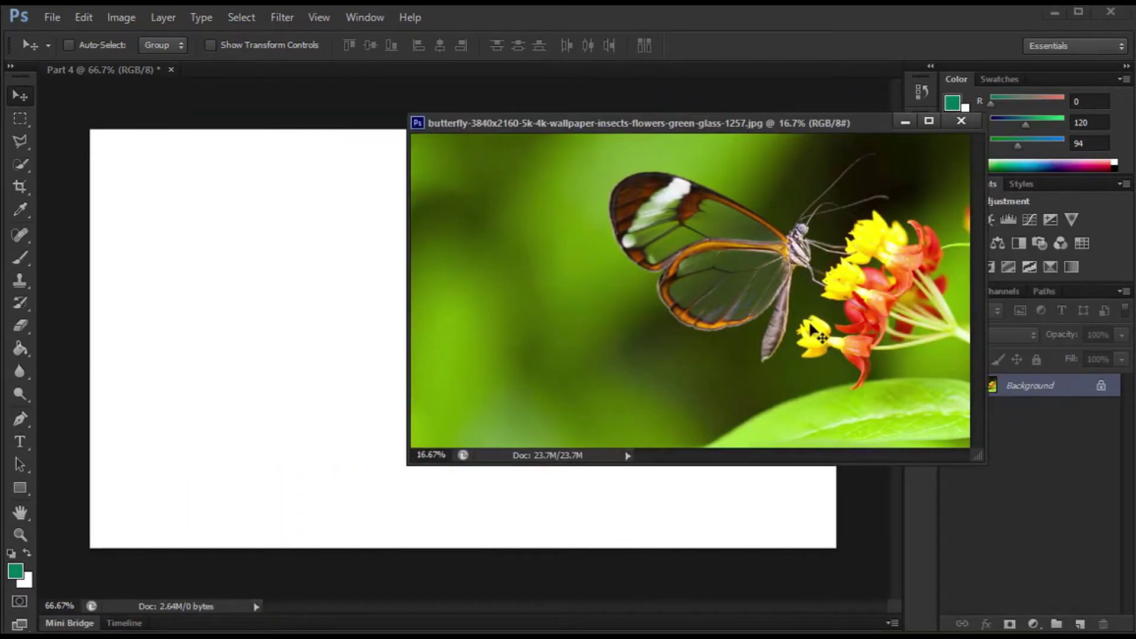
pyautogui.moveTo(787, 354); pyautogui.dragTo(309, 396)
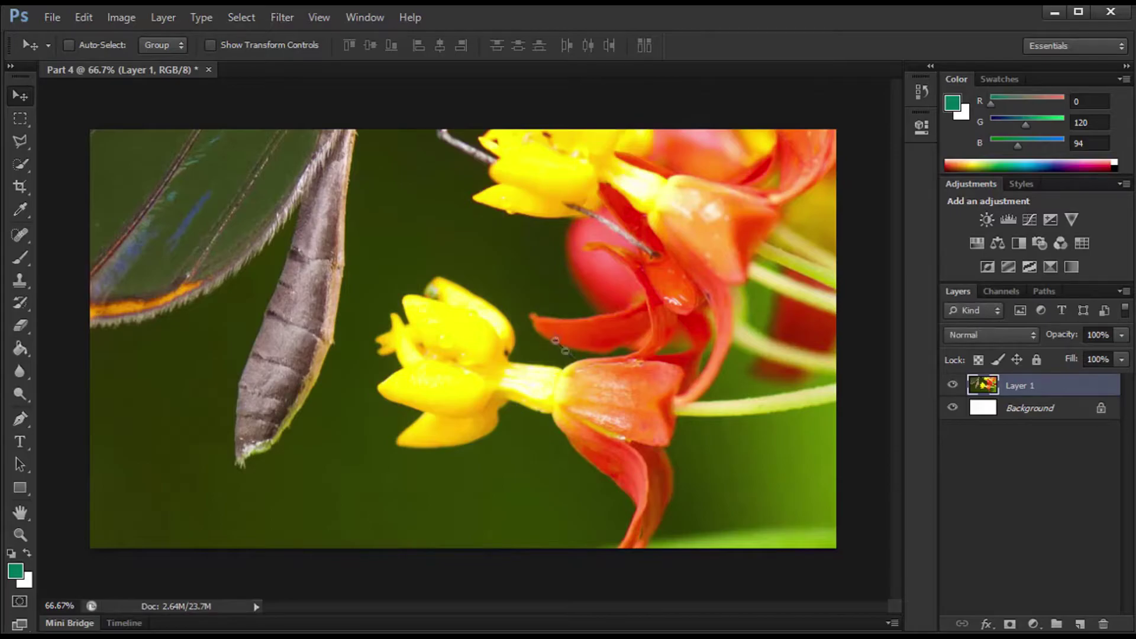
pyautogui.hotkey('ctrl', '-')
pyautogui.hotkey('ctrl', '-')
pyautogui.hotkey('ctrl', '-')
pyautogui.hotkey('ctrl', '-')
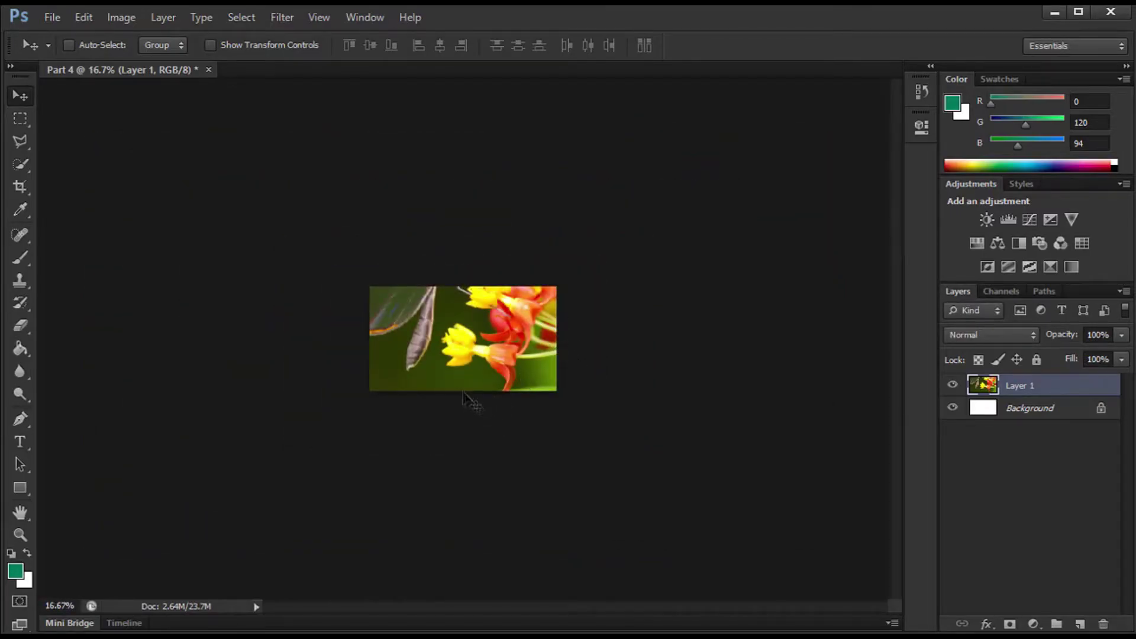
# Free Transform the butterfly layer so it stretches to the canvas corners, and commit.
pyautogui.hotkey('ctrl', 't')
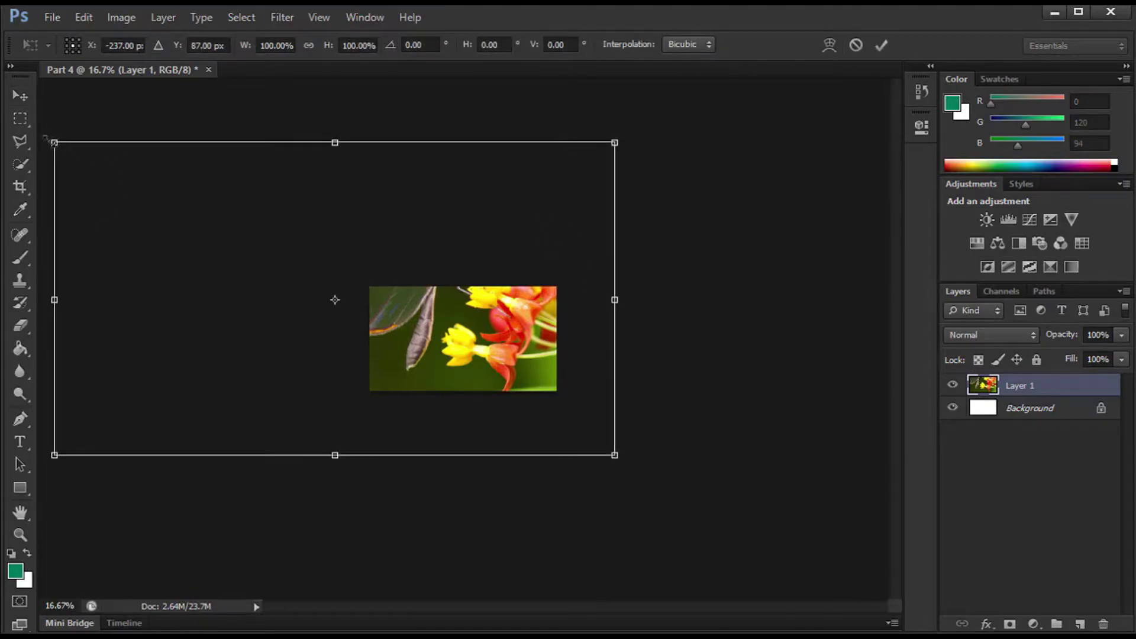
pyautogui.moveTo(48, 140); pyautogui.dragTo(451, 359)
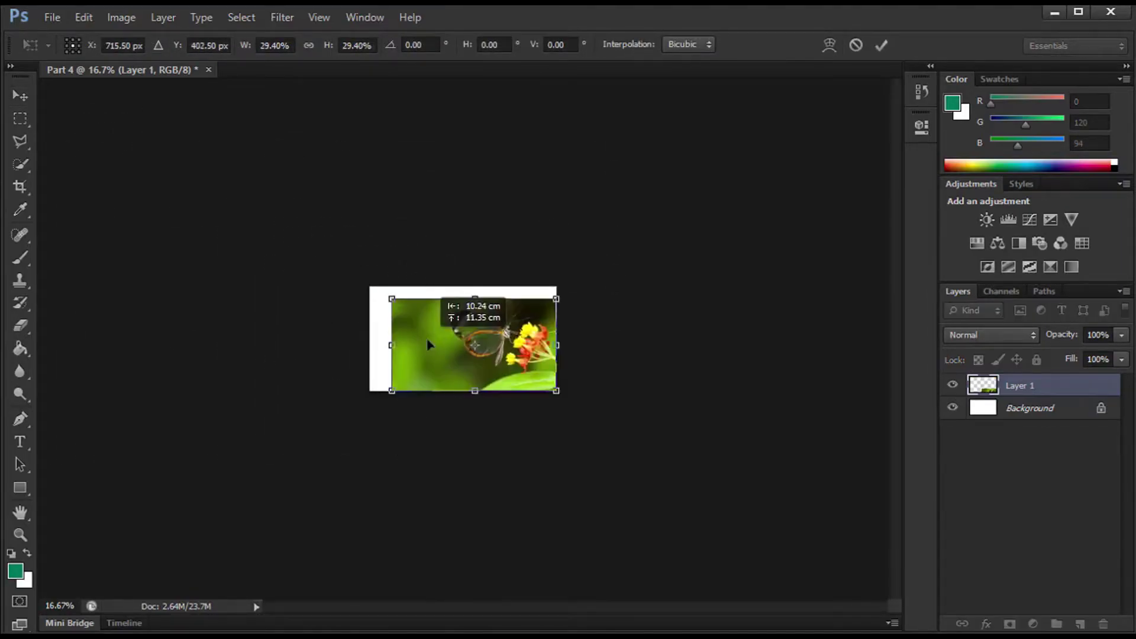
pyautogui.moveTo(488, 404); pyautogui.dragTo(430, 344)
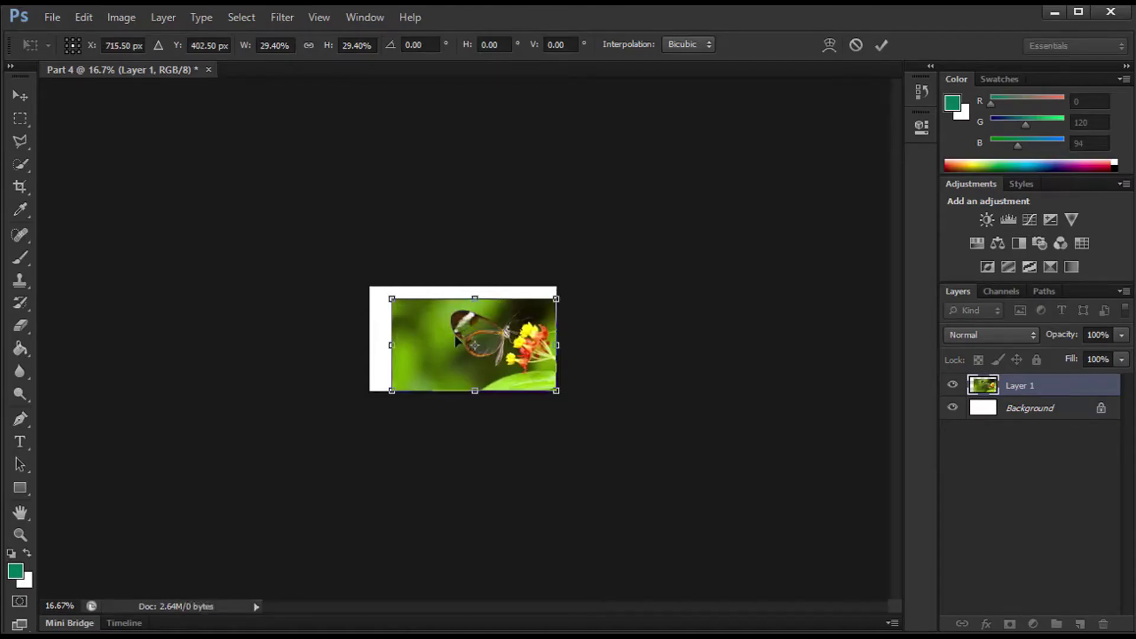
pyautogui.scroll(4, 458, 341)
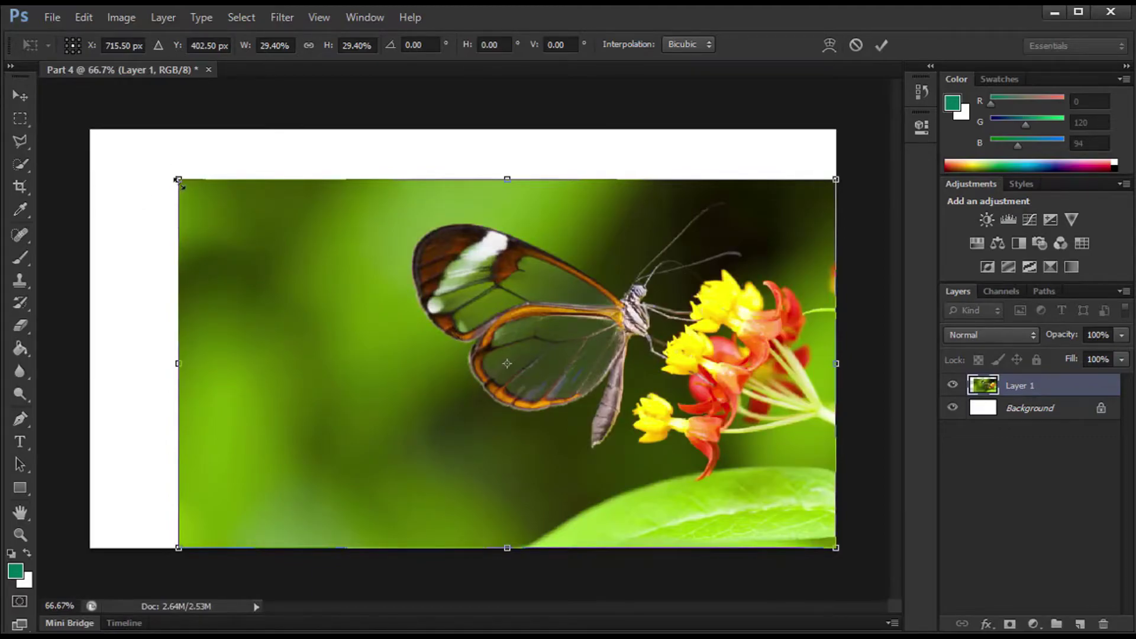
pyautogui.moveTo(179, 179); pyautogui.dragTo(90, 130)
pyautogui.press('Return')
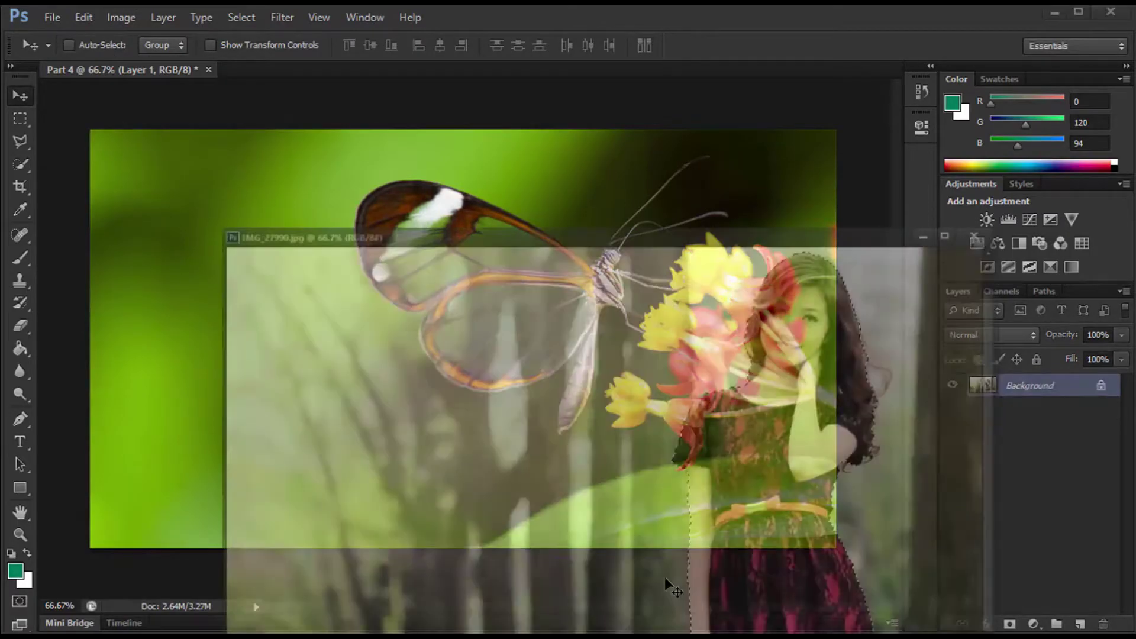
# Copy the cut-out woman from IMG_27990.jpg into the butterfly composite and minimize her photo's window.
pyautogui.click(665, 577)
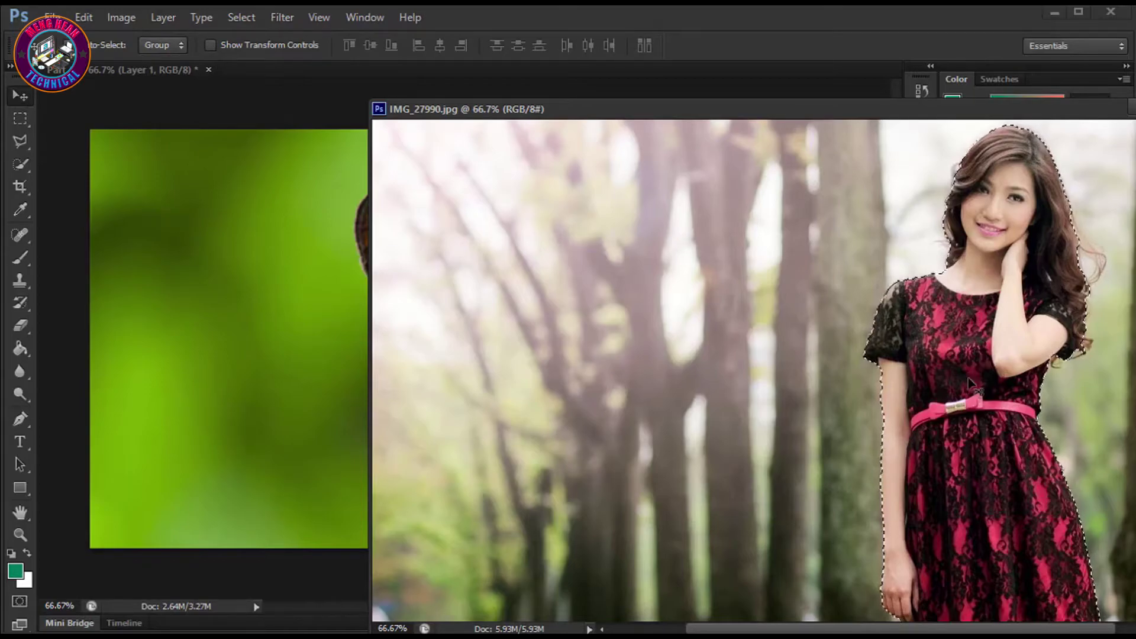
pyautogui.moveTo(989, 373)
pyautogui.mouseDown()
pyautogui.moveTo(836, 368)
pyautogui.moveTo(169, 501)
pyautogui.mouseUp()
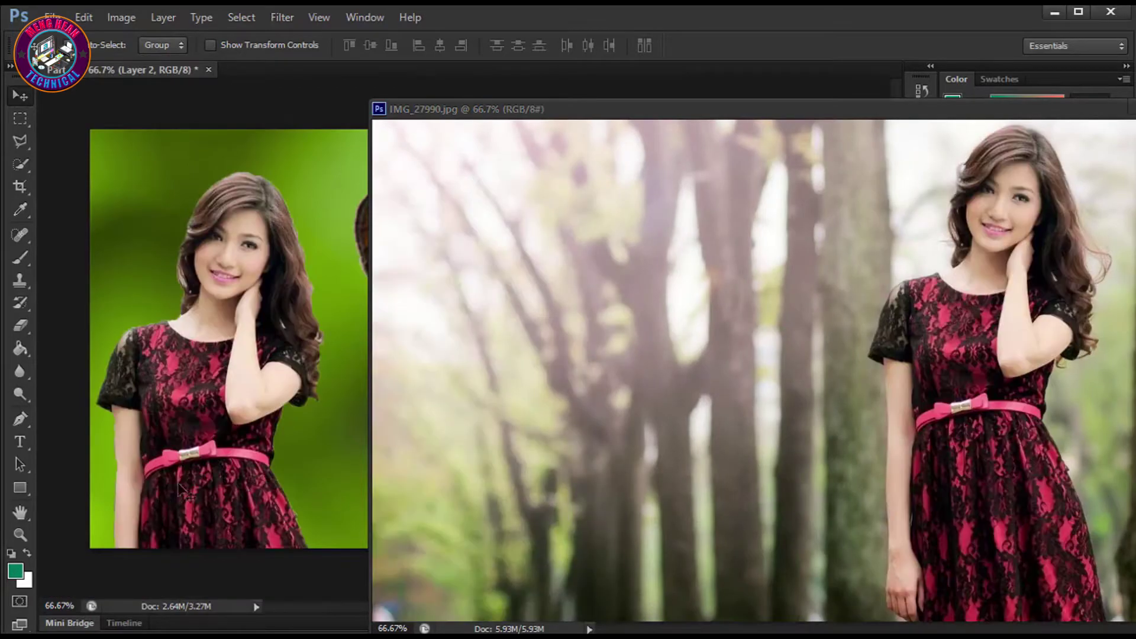
pyautogui.moveTo(1113, 114); pyautogui.dragTo(937, 115)
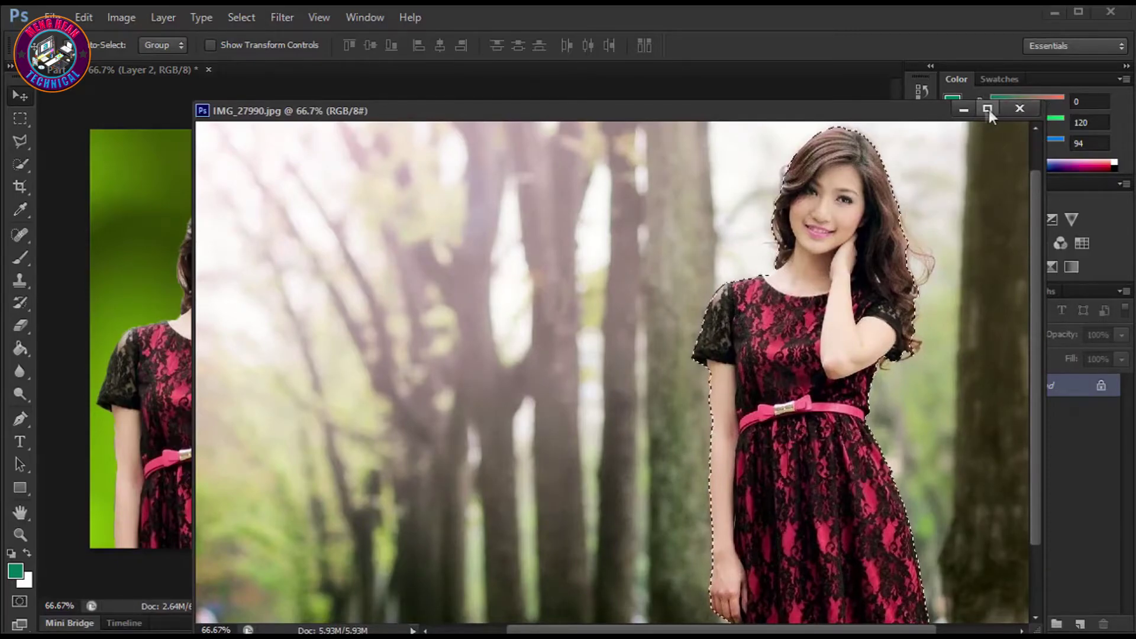
pyautogui.click(969, 112)
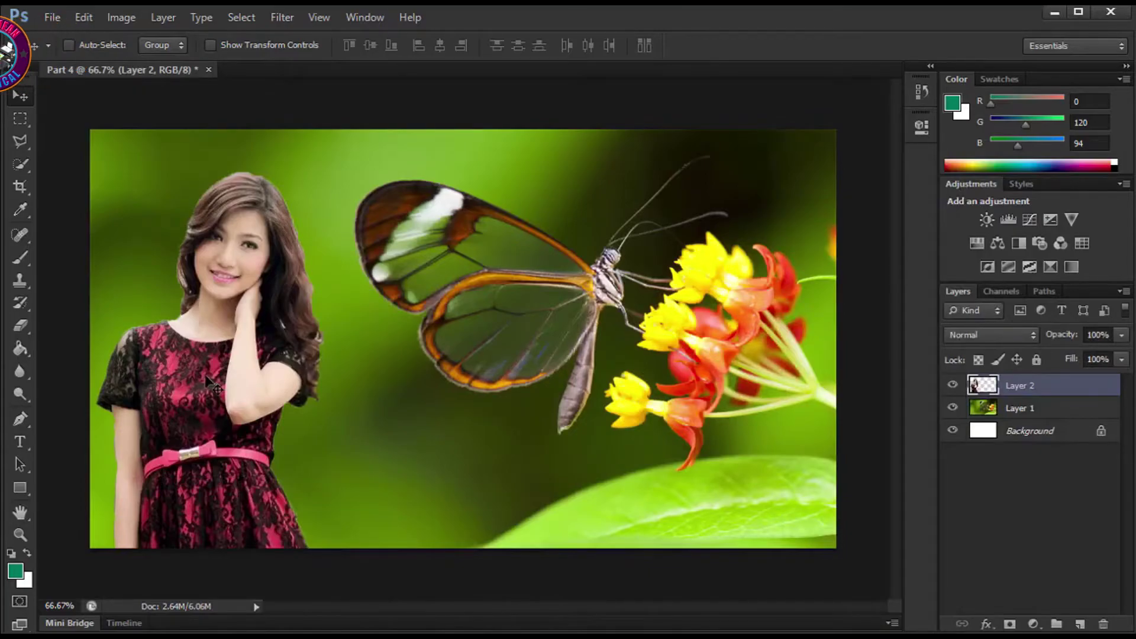
# Scale the woman down to about 66% and position her on the left of the composite.
pyautogui.hotkey('ctrl', 't')
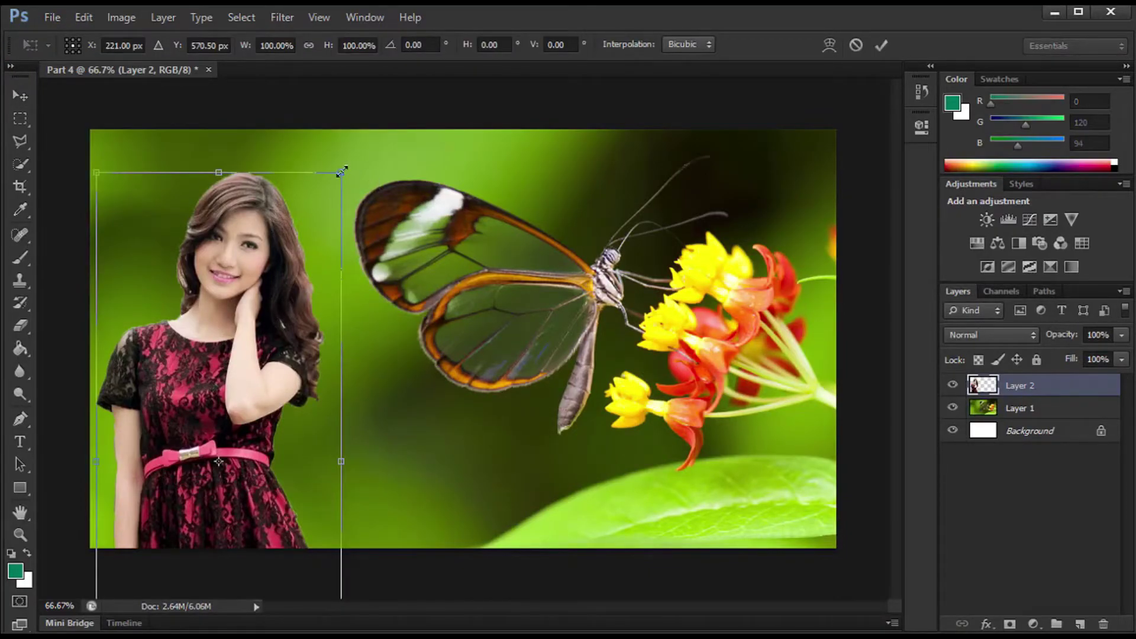
pyautogui.moveTo(340, 173); pyautogui.dragTo(299, 272)
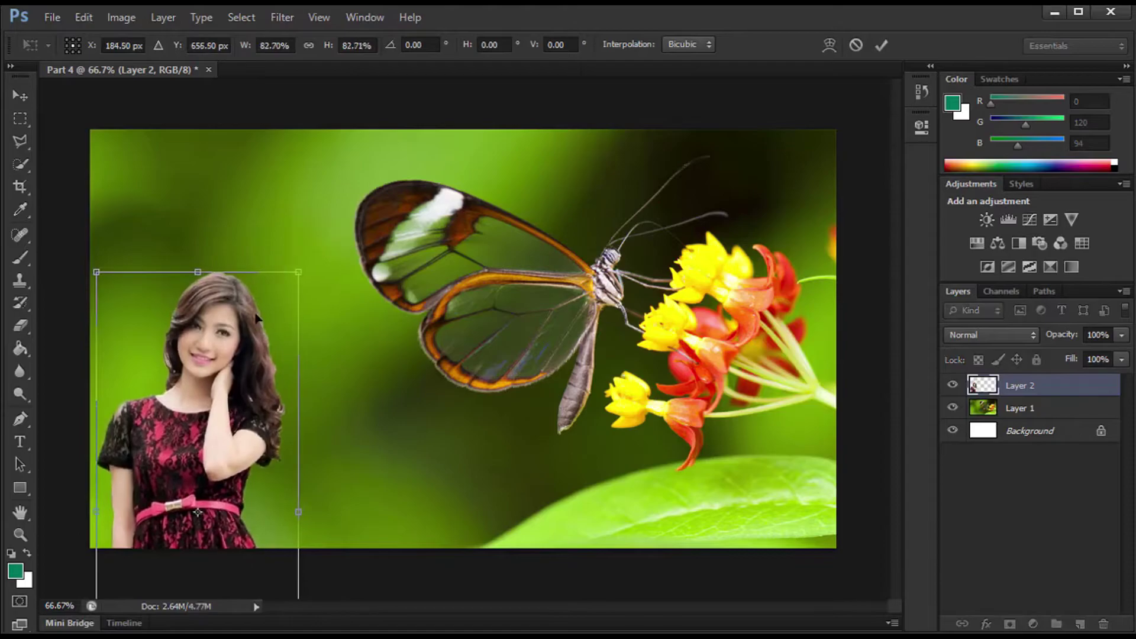
pyautogui.moveTo(198, 512)
pyautogui.mouseDown()
pyautogui.moveTo(247, 370)
pyautogui.moveTo(246, 388)
pyautogui.mouseUp()
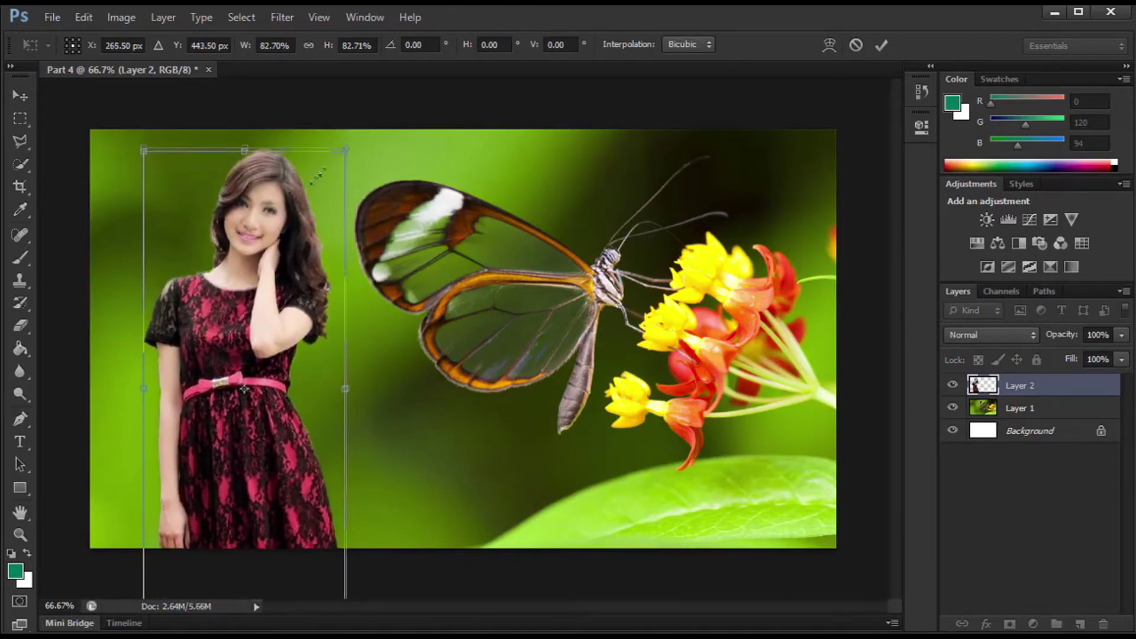
pyautogui.moveTo(343, 148); pyautogui.dragTo(317, 152)
pyautogui.moveTo(252, 268); pyautogui.dragTo(249, 281)
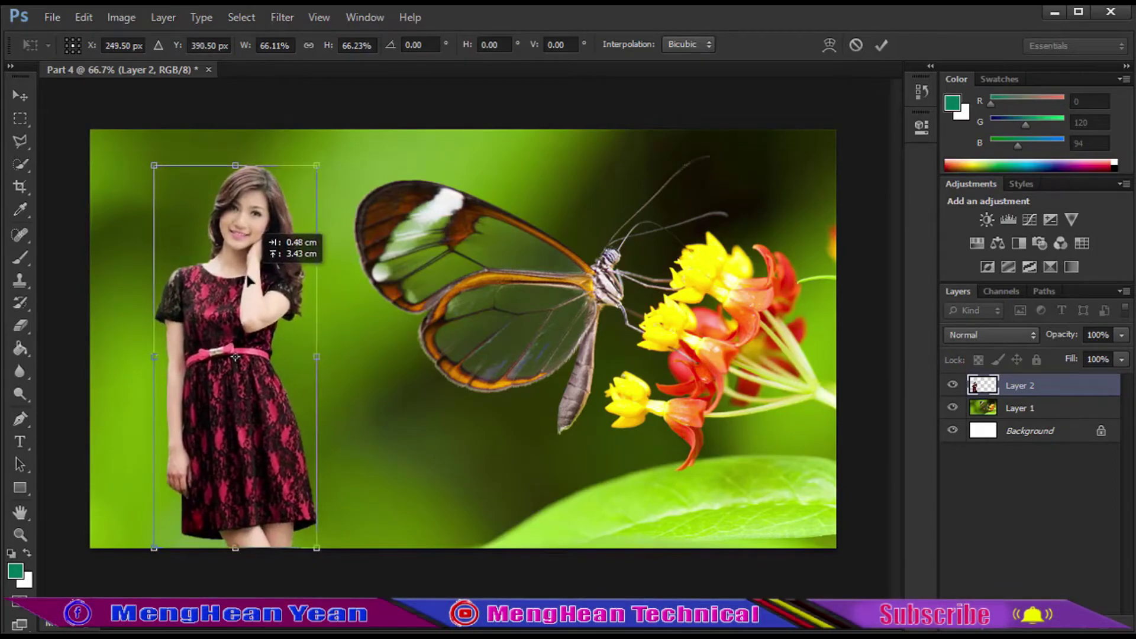
pyautogui.press('Return')
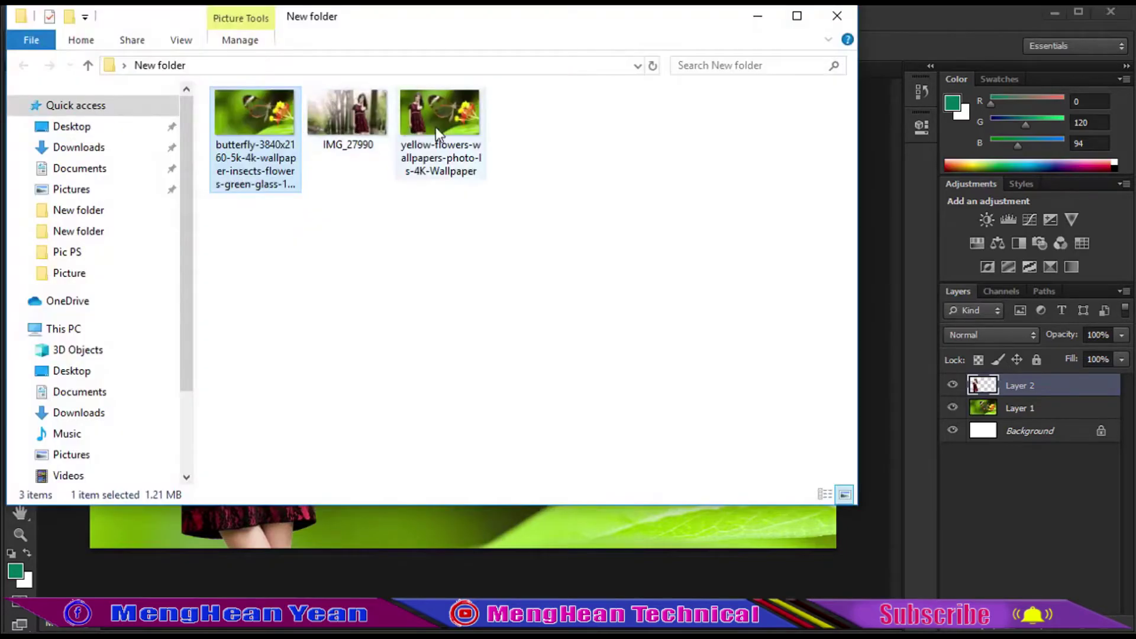
pyautogui.doubleClick(436, 127)
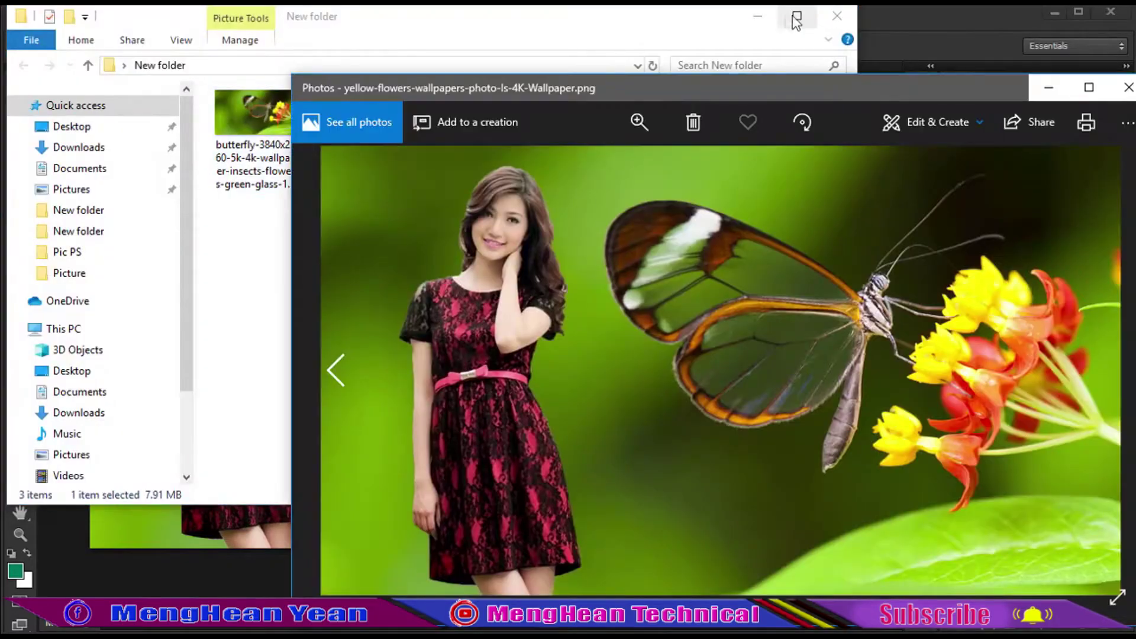
pyautogui.click(759, 17)
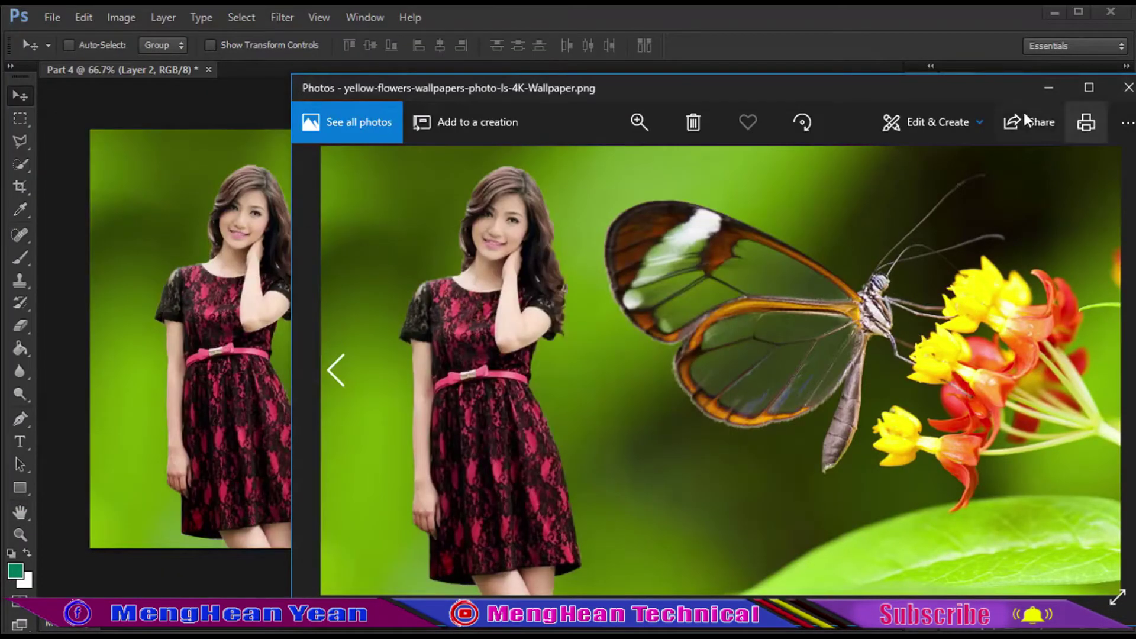
pyautogui.click(1048, 88)
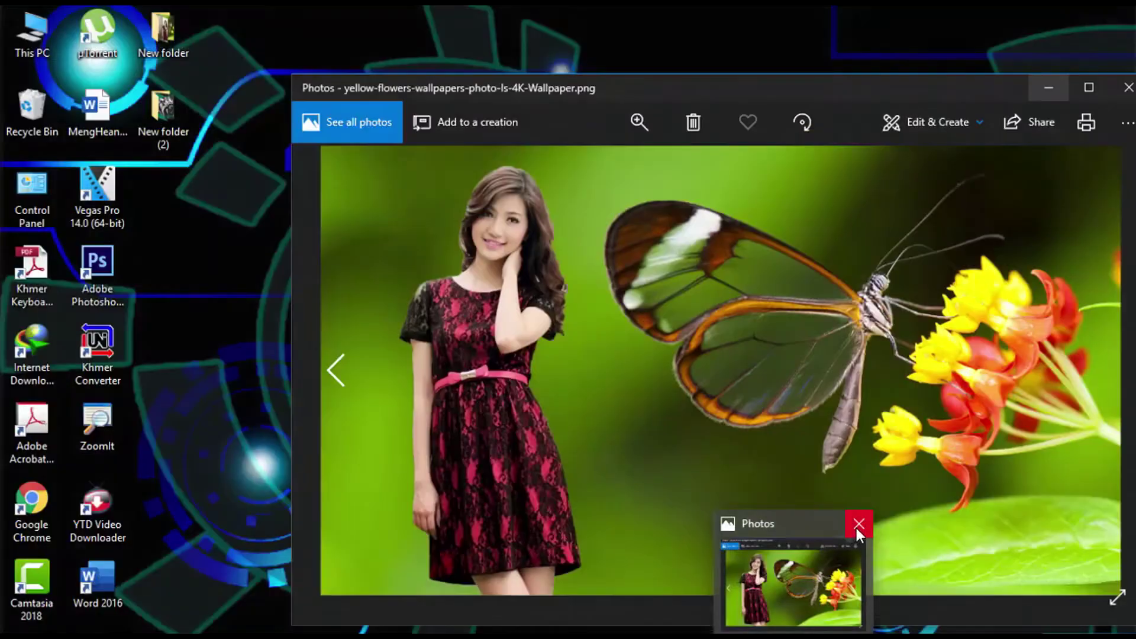
pyautogui.click(859, 525)
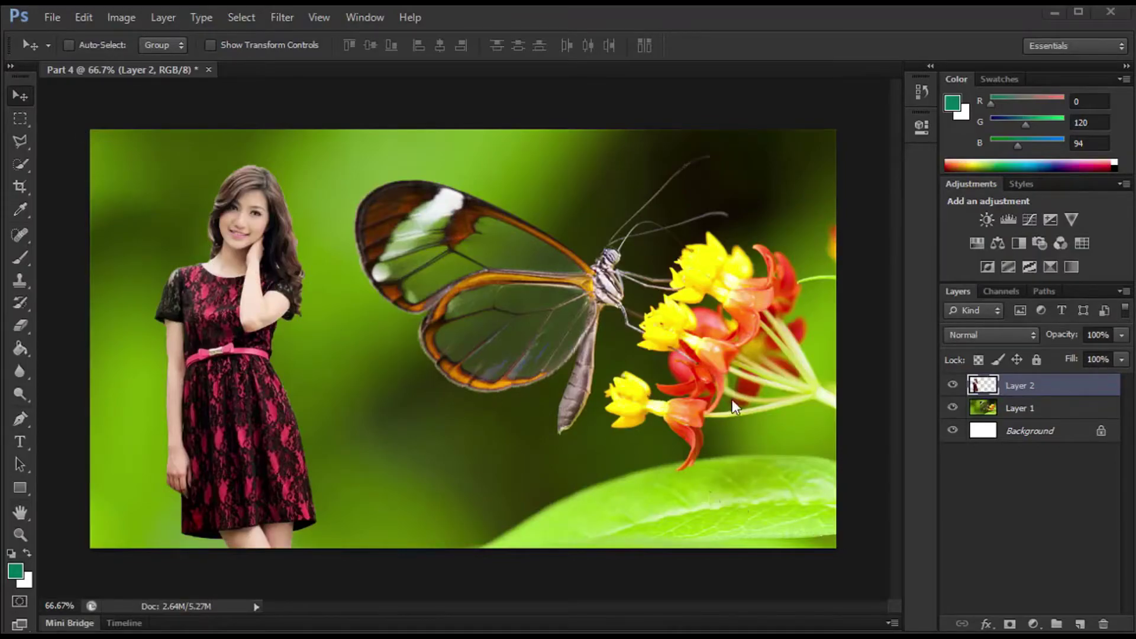
# Switch to the Polygonal Lasso Tool and add a new empty Layer 3 above the woman.
pyautogui.click(19, 141)
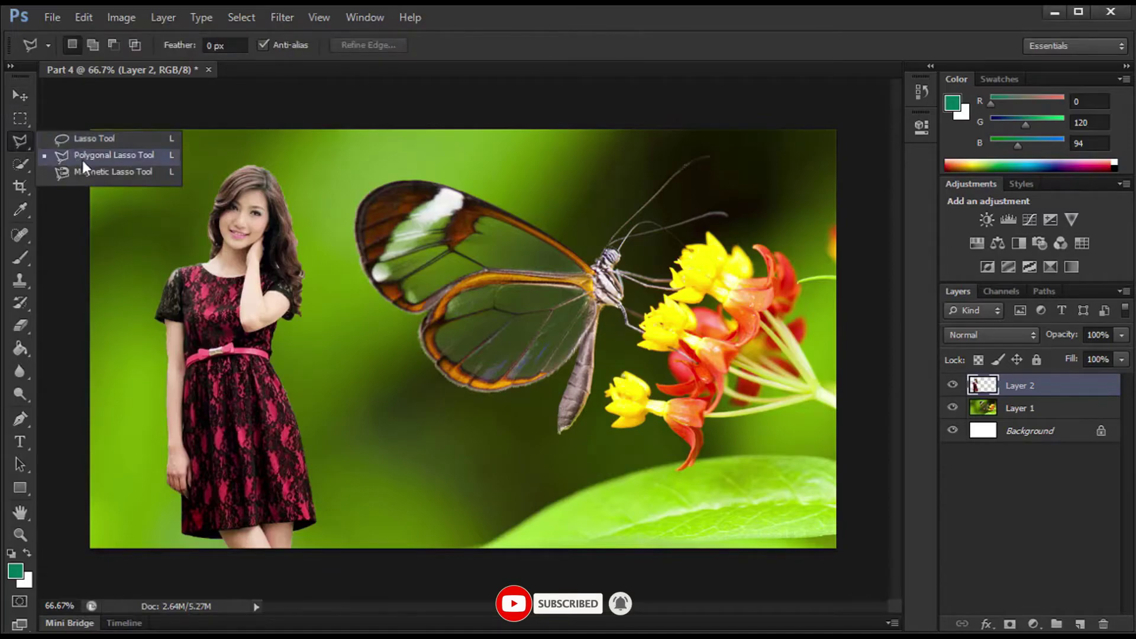
pyautogui.click(106, 155)
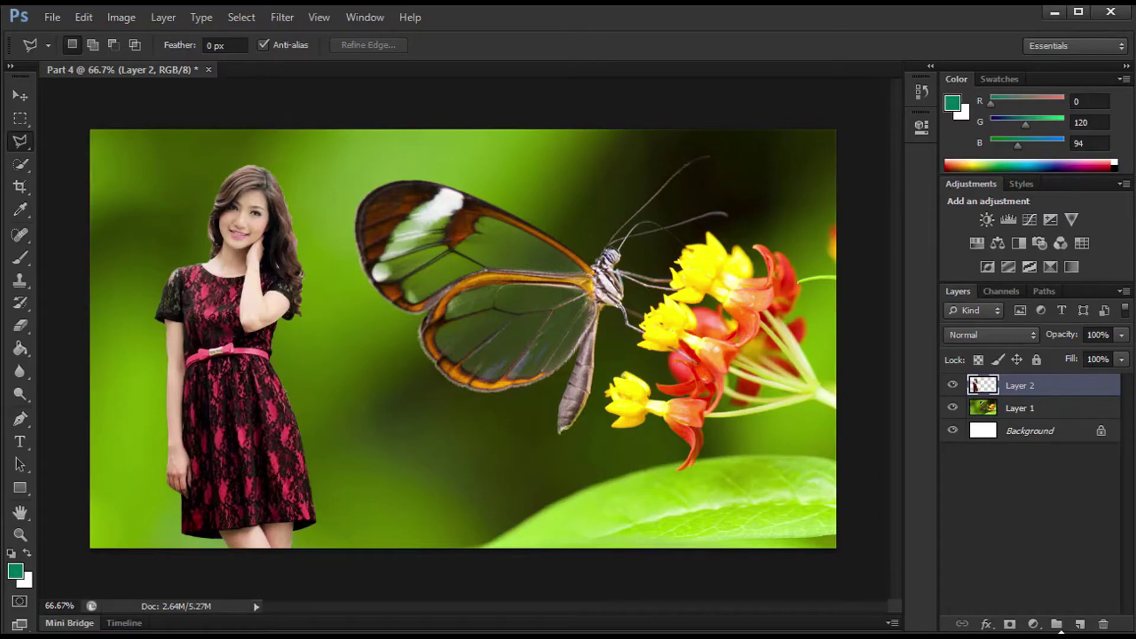
pyautogui.click(1080, 624)
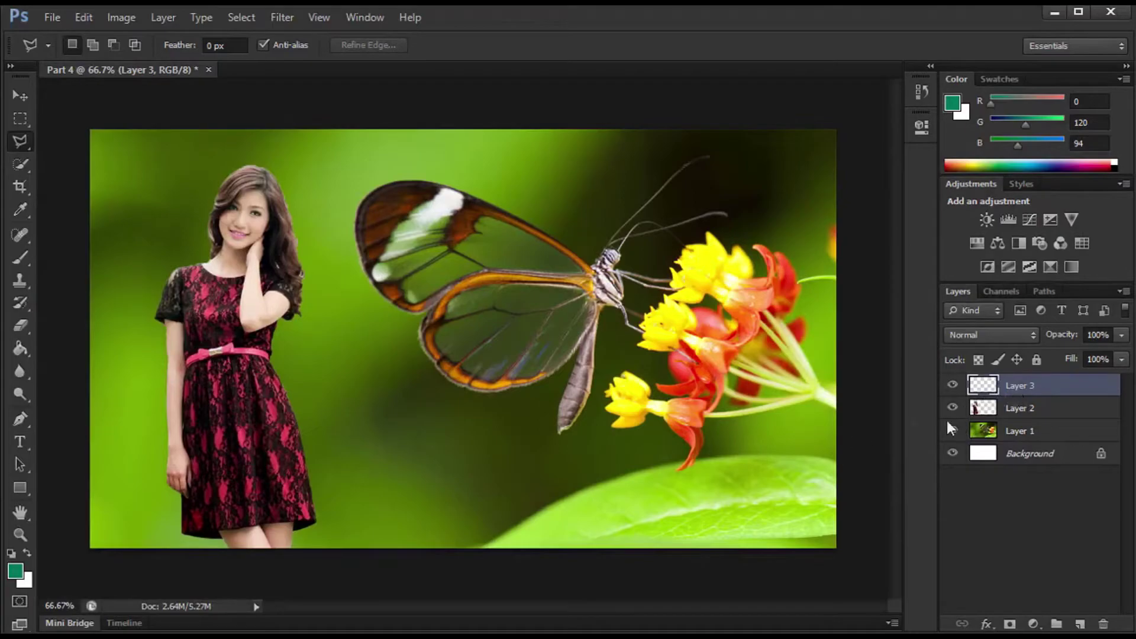
# Make Layer 3 the working layer.
pyautogui.click(1016, 408)
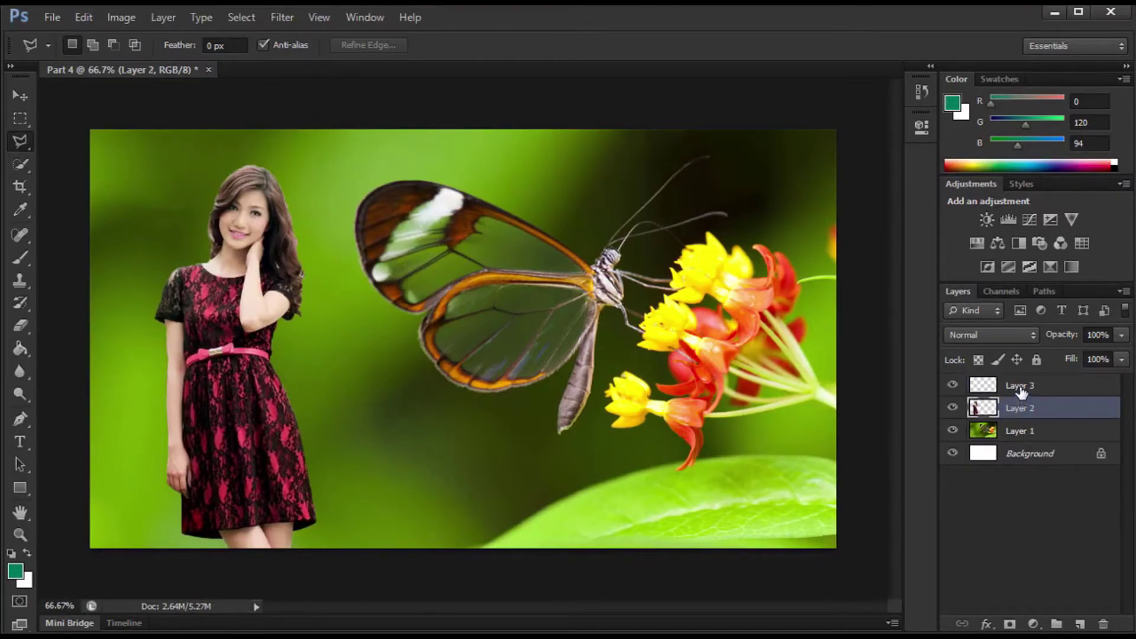
pyautogui.click(1019, 387)
pyautogui.click(1019, 410)
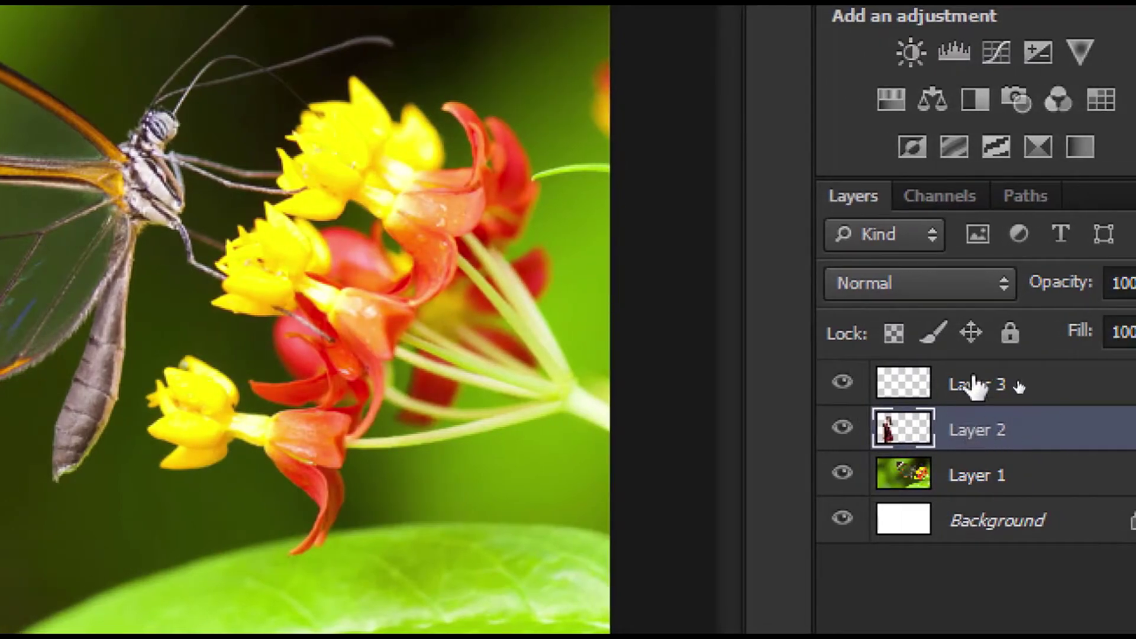
pyautogui.click(975, 386)
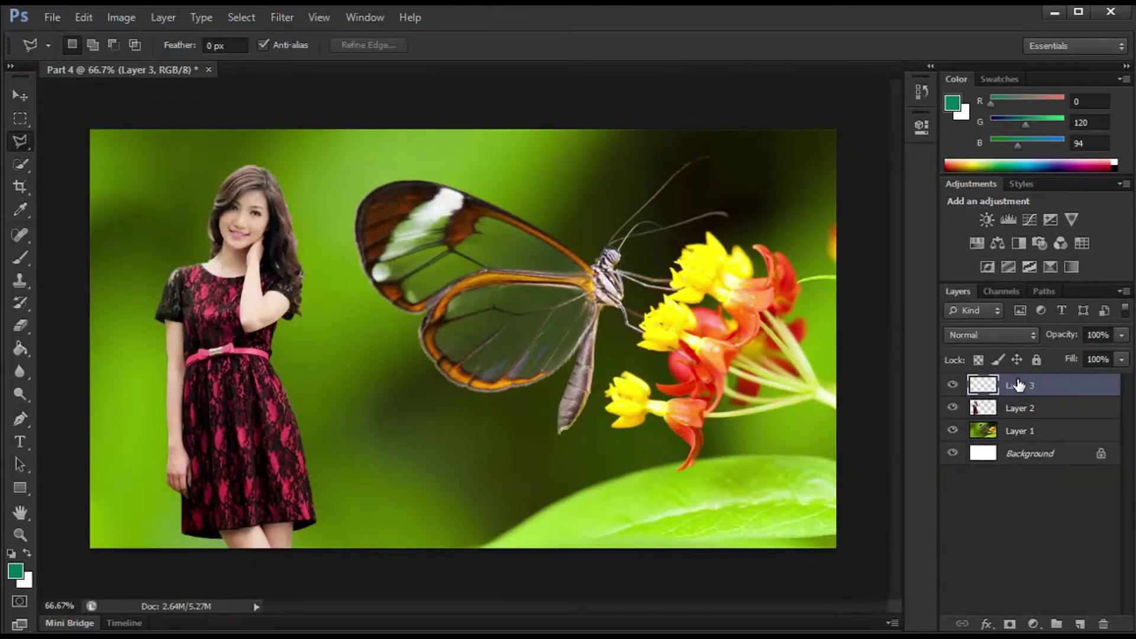
# Draw a triangular selection covering everything below the top-left to bottom-right diagonal.
pyautogui.click(92, 133)
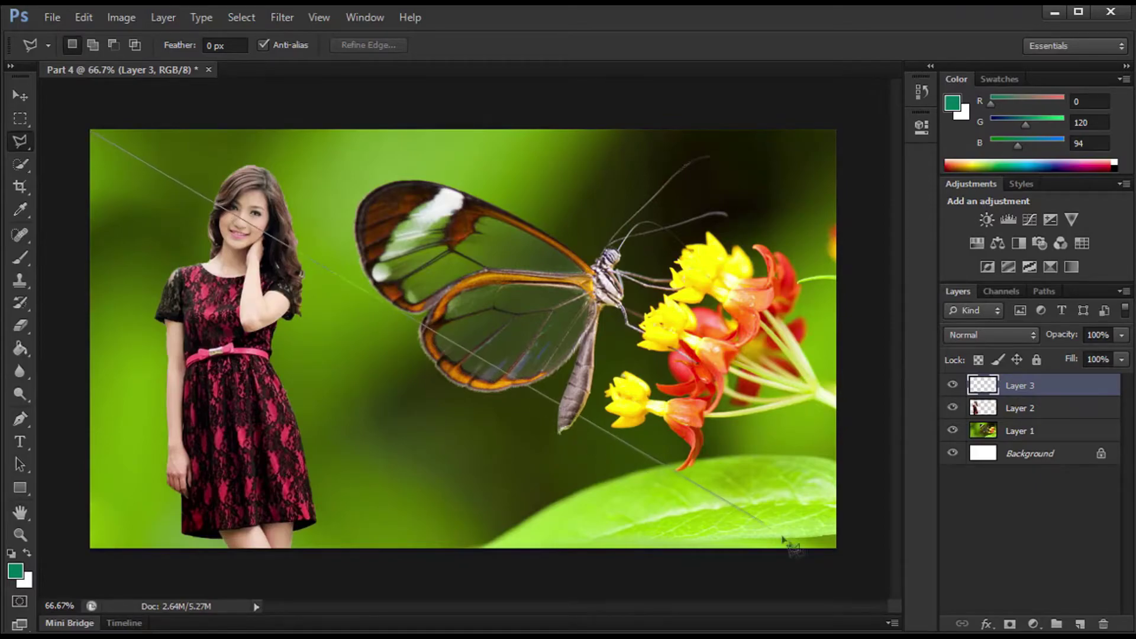
pyautogui.click(835, 548)
pyautogui.click(751, 575)
pyautogui.click(69, 565)
pyautogui.doubleClick(65, 456)
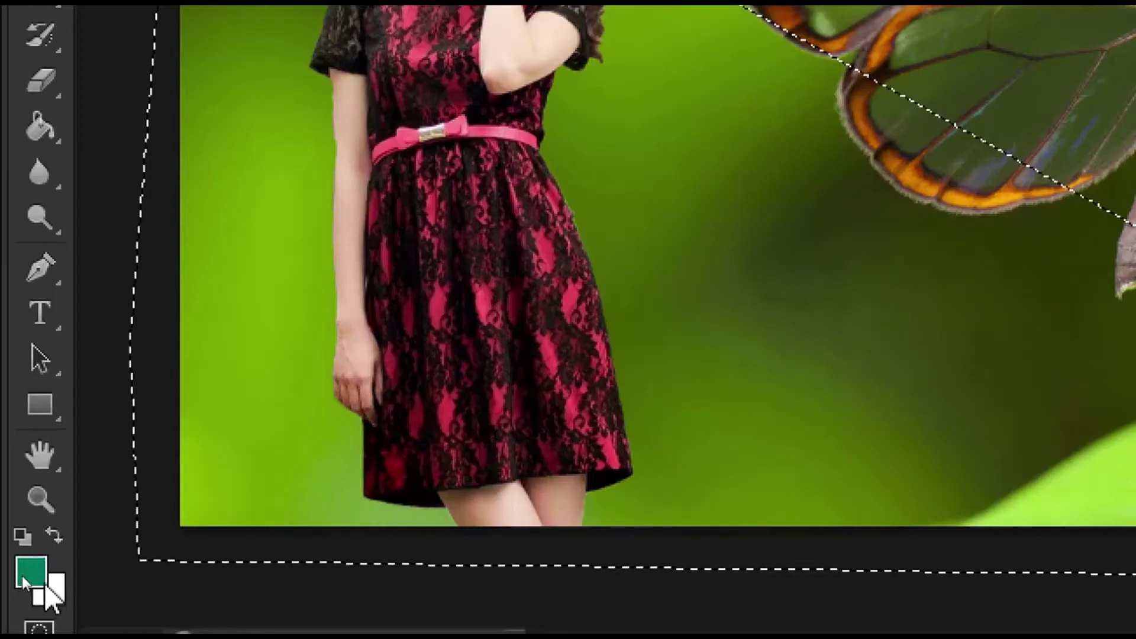
pyautogui.click(36, 573)
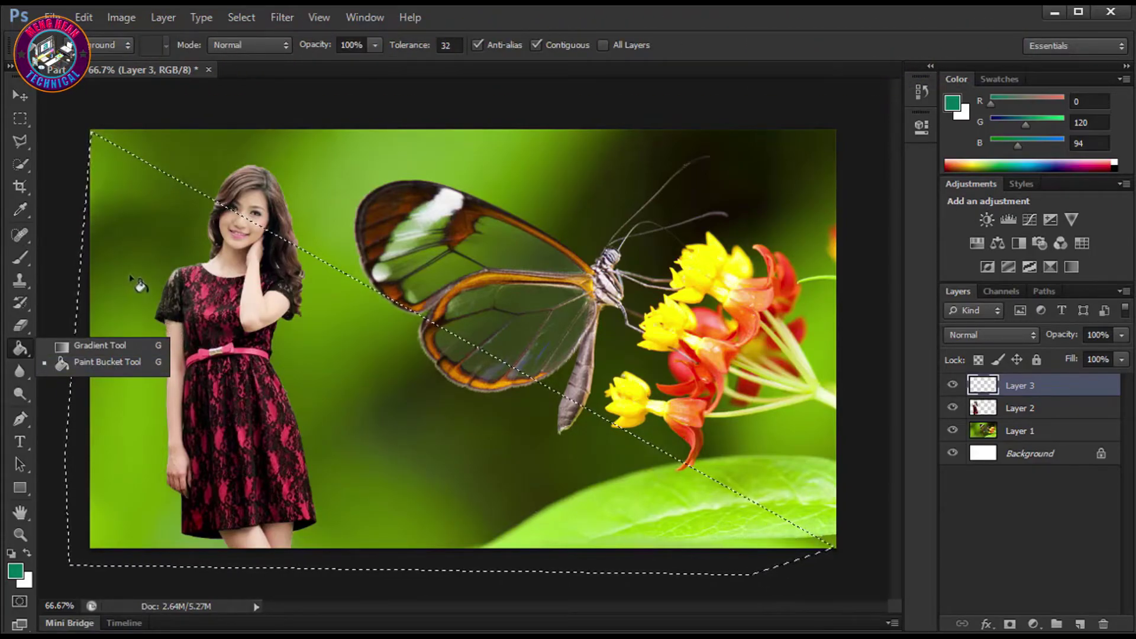
# Try filling the triangle with green using the Paint Bucket, then undo that fill.
pyautogui.click(59, 362)
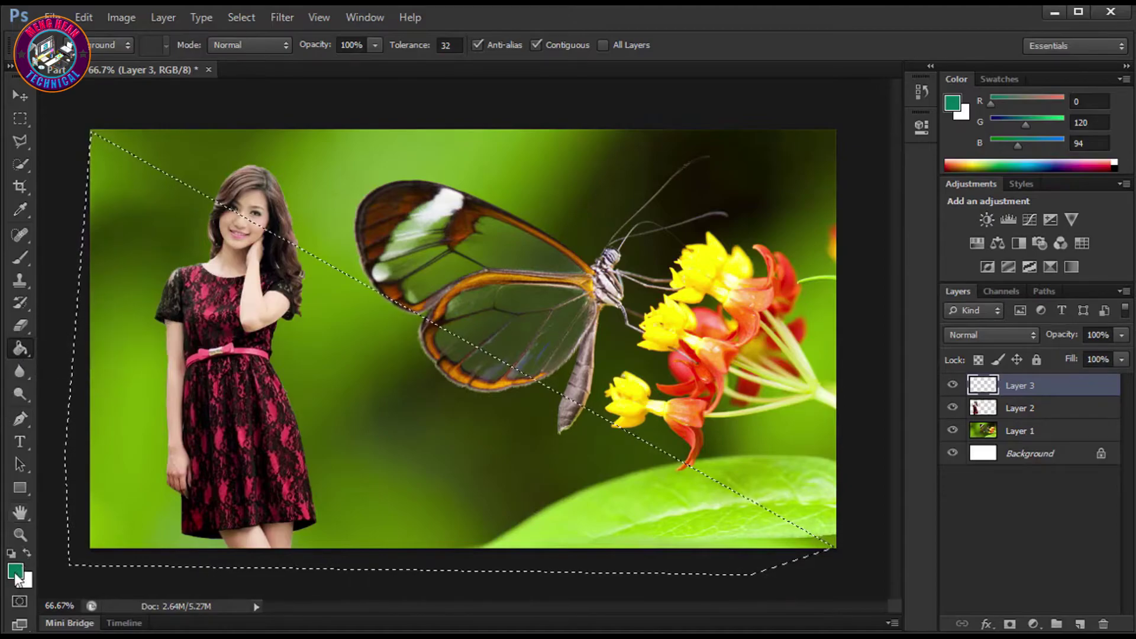
pyautogui.click(14, 573)
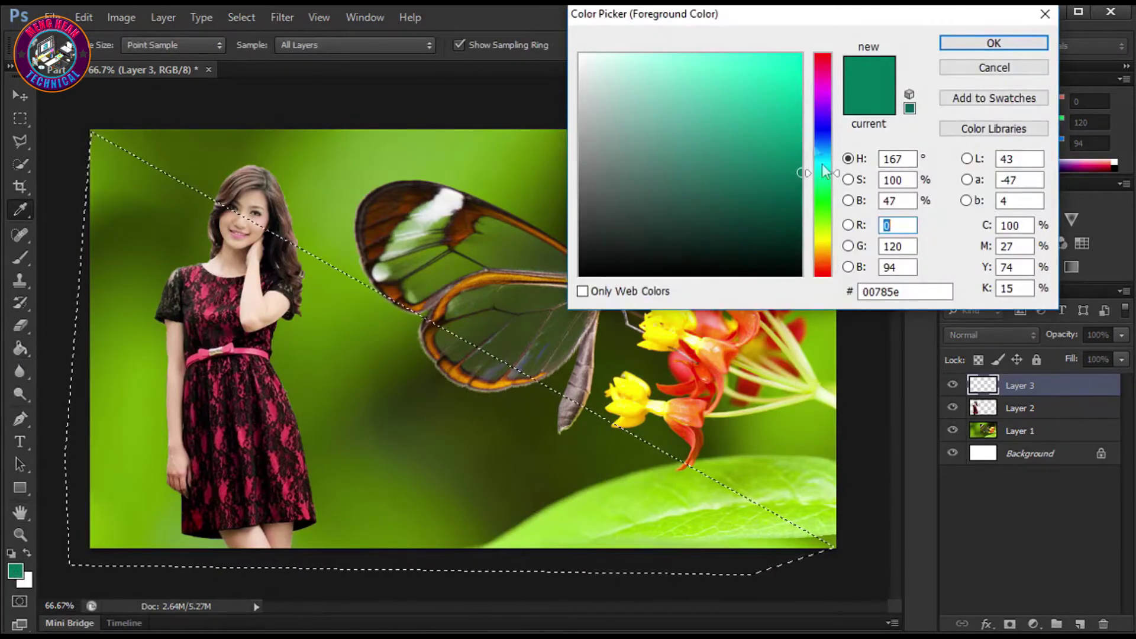
pyautogui.click(1021, 44)
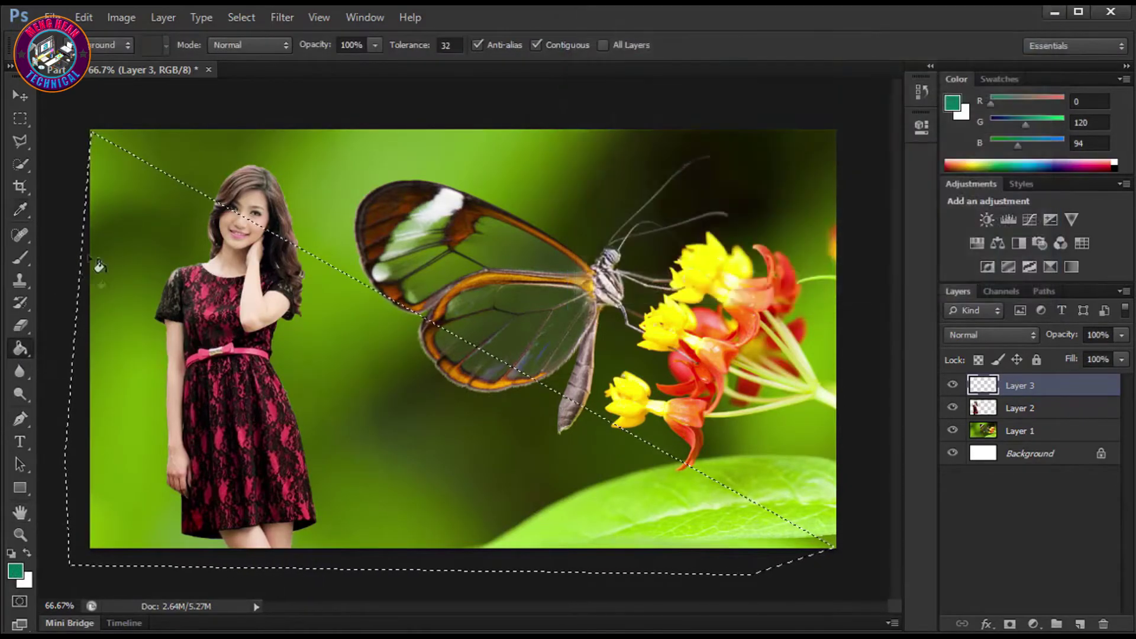
pyautogui.click(152, 223)
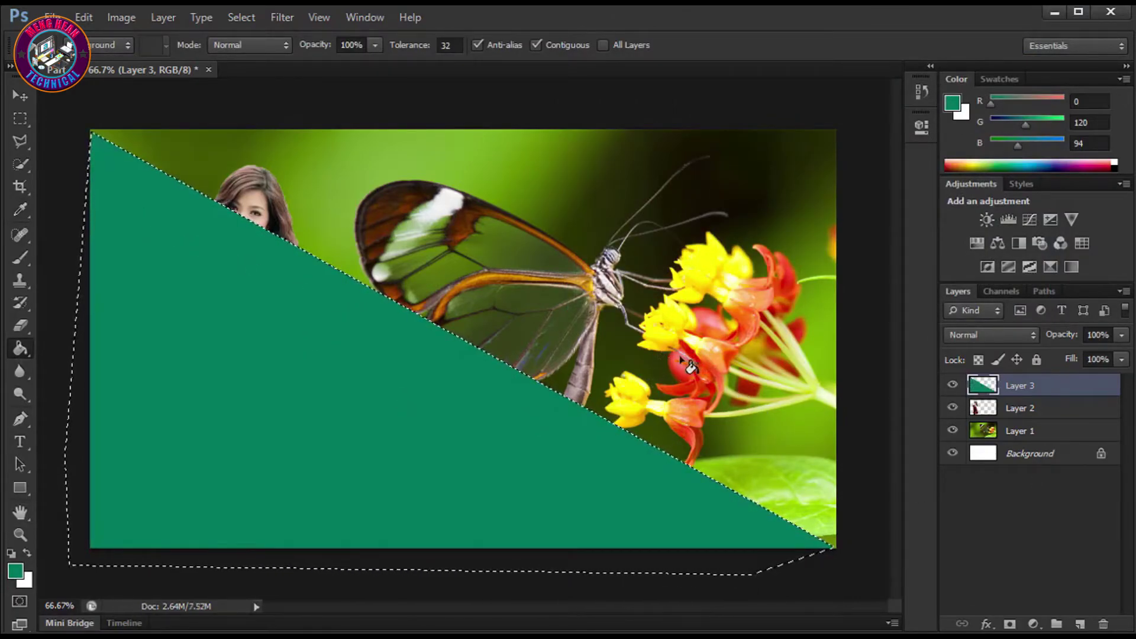
pyautogui.hotkey('ctrl', 'z')
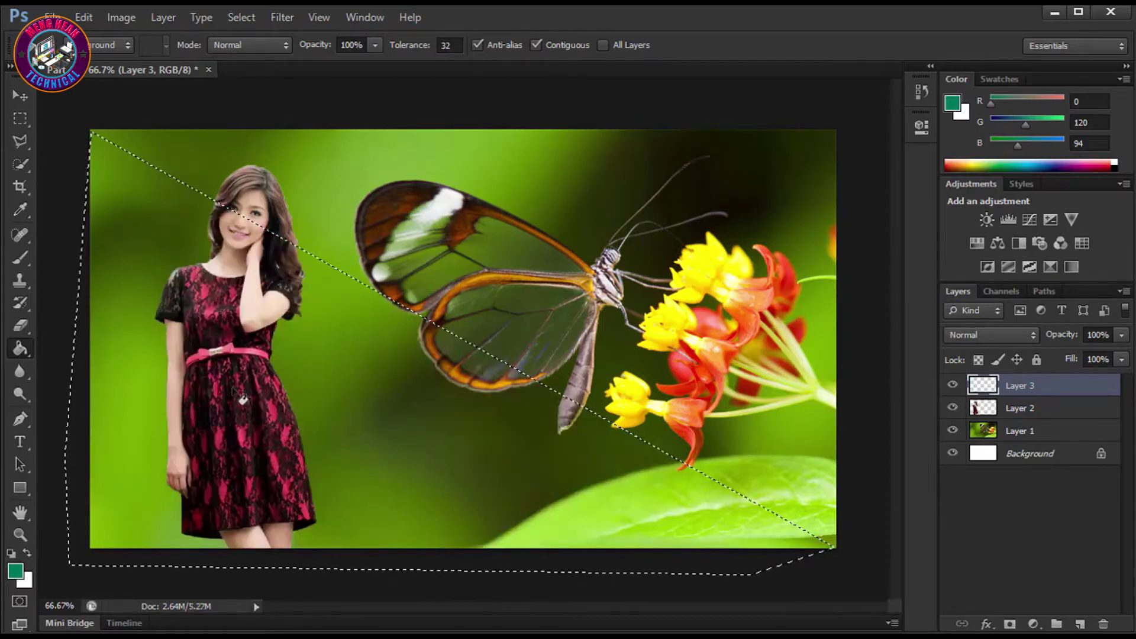
# Fill the triangle with the teal foreground colour and deselect it.
pyautogui.click(20, 96)
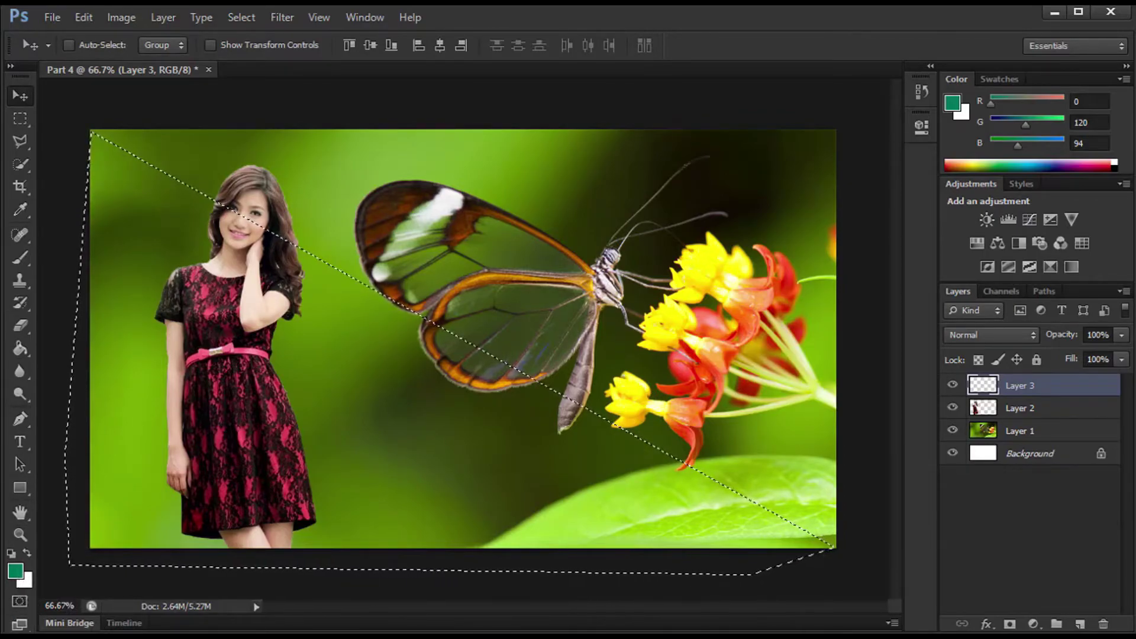
pyautogui.hotkey('ctrl', 'BackSpace')
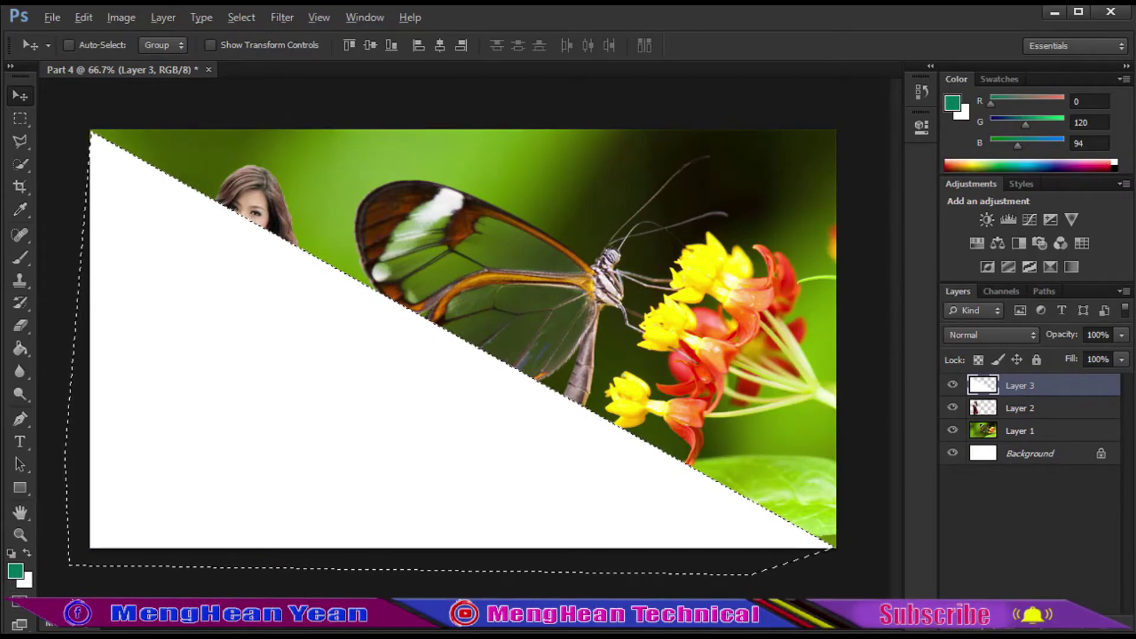
pyautogui.hotkey('alt', 'BackSpace')
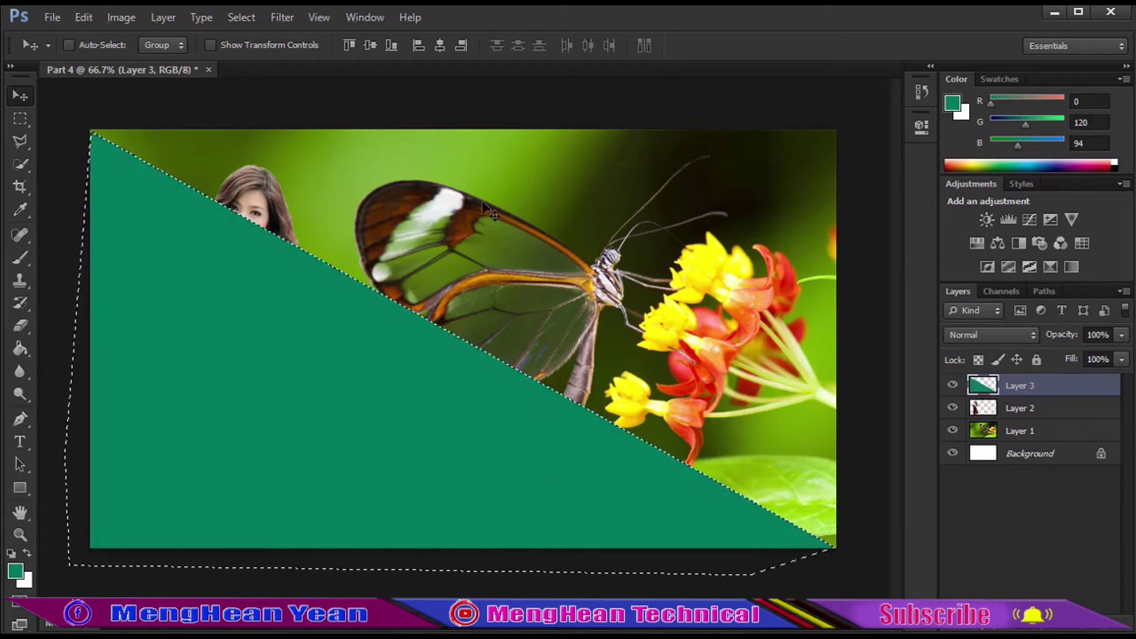
pyautogui.hotkey('ctrl', 'd')
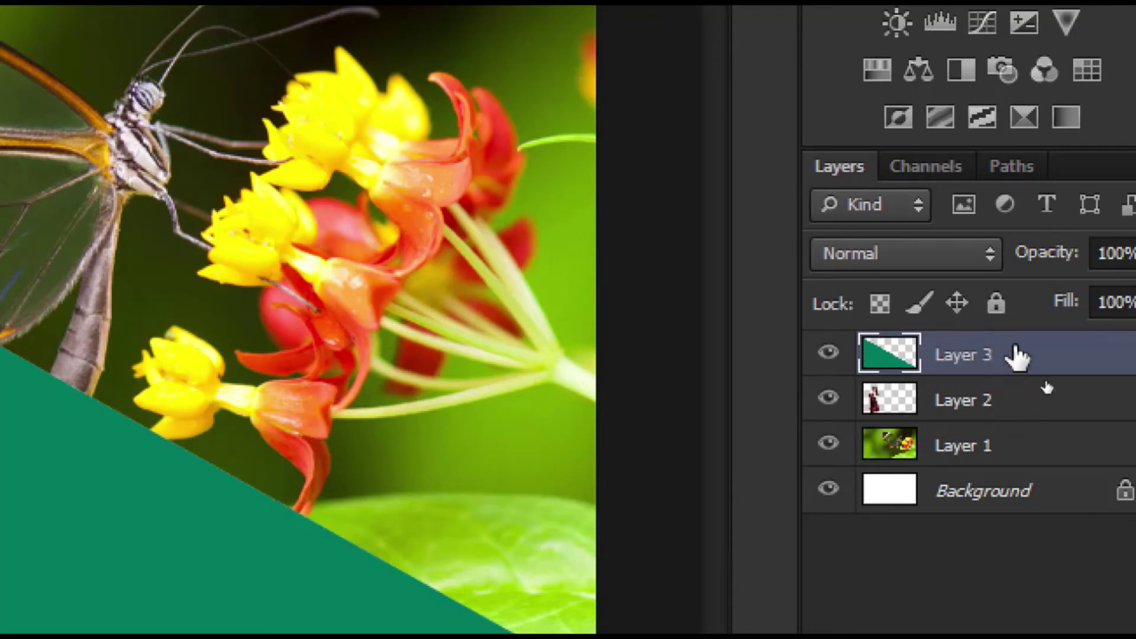
# Move teal Layer 3 below the woman's Layer 2, then hide Layer 3.
pyautogui.moveTo(1018, 355)
pyautogui.mouseDown()
pyautogui.moveTo(988, 429)
pyautogui.moveTo(1000, 423)
pyautogui.mouseUp()
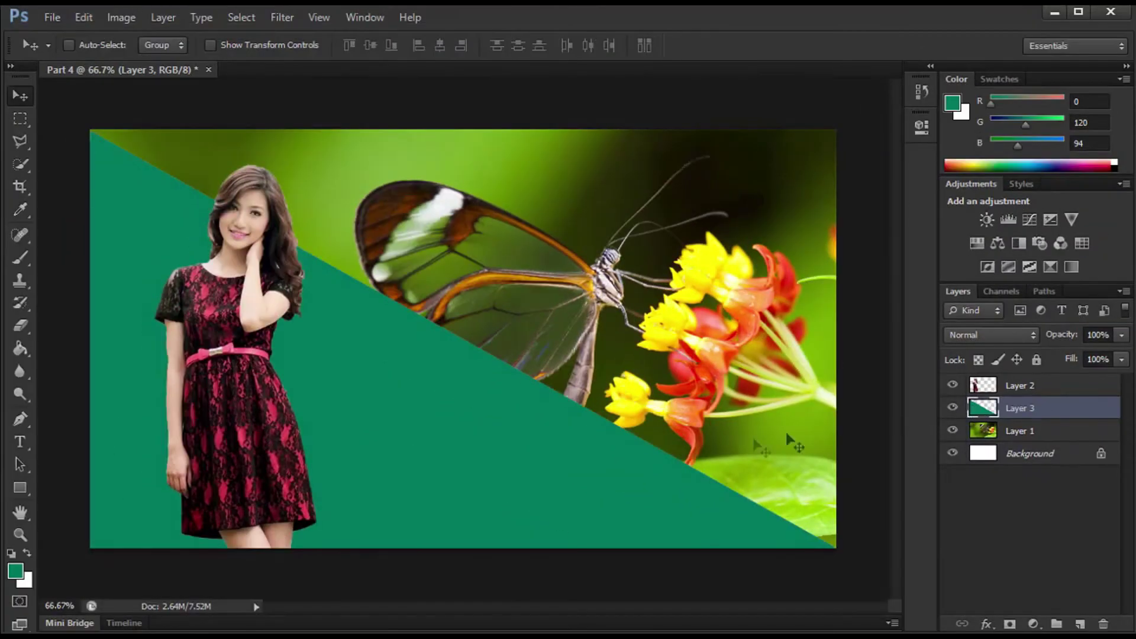
pyautogui.moveTo(982, 407); pyautogui.dragTo(978, 386)
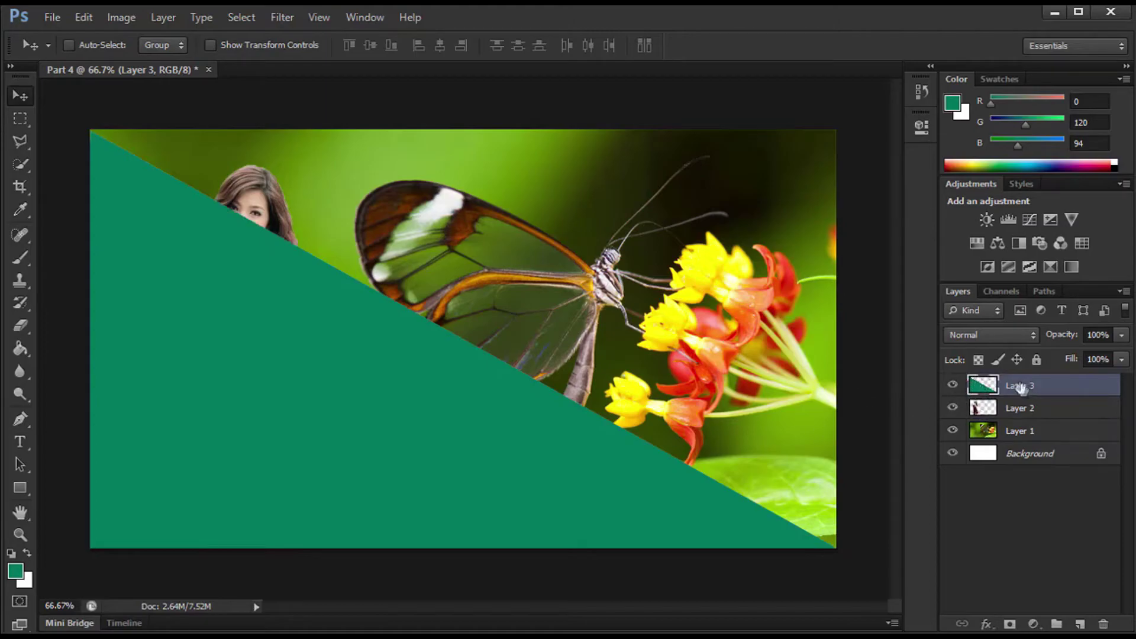
pyautogui.moveTo(1023, 386); pyautogui.dragTo(1018, 409)
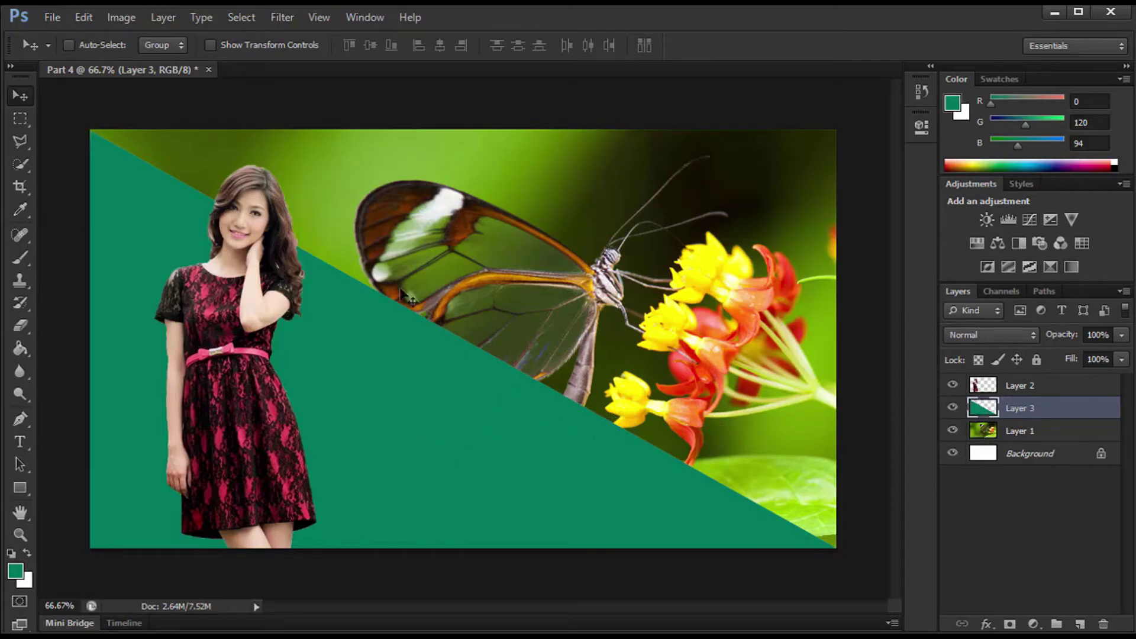
pyautogui.moveTo(403, 307); pyautogui.dragTo(611, 427)
pyautogui.hotkey('alt', ']')
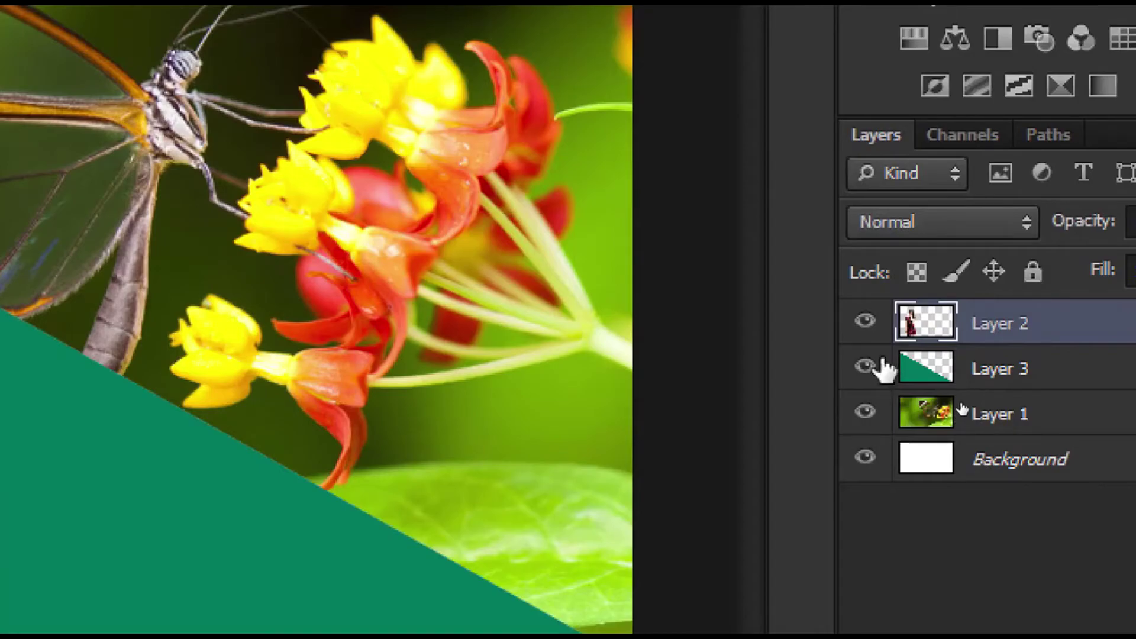
pyautogui.click(952, 408)
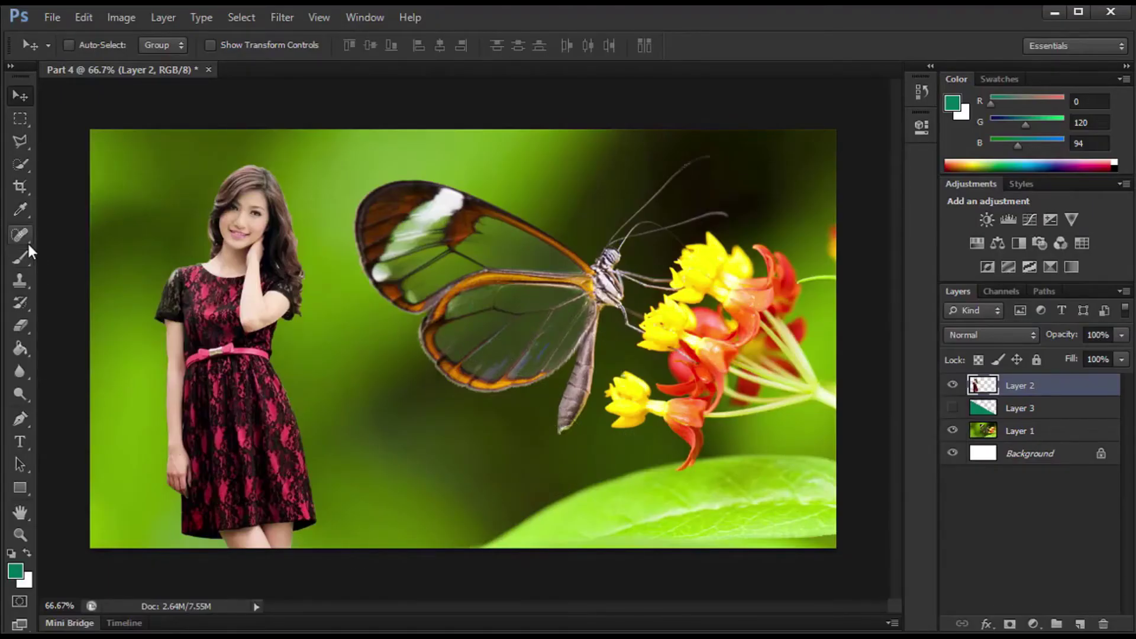
# Quick-select the butterfly, flowers and leaf on Layer 1 with a 70 px brush.
pyautogui.click(22, 165)
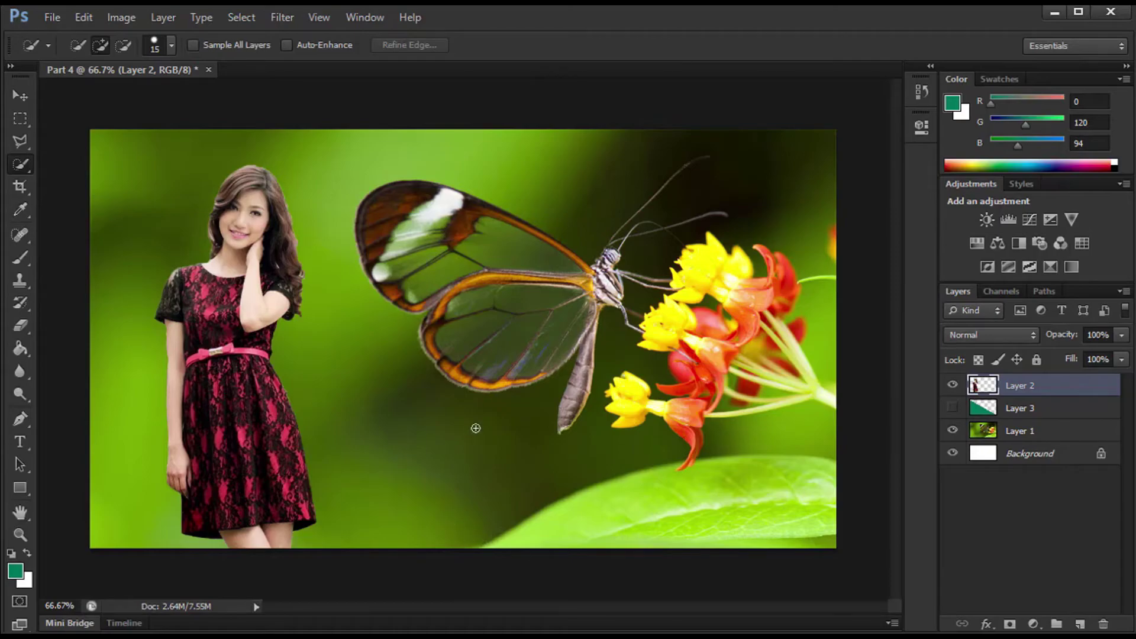
pyautogui.press(']')
pyautogui.press(']')
pyautogui.press(']')
pyautogui.hotkey('alt', '[')
pyautogui.moveTo(574, 531)
pyautogui.mouseDown()
pyautogui.moveTo(779, 489)
pyautogui.moveTo(763, 391)
pyautogui.moveTo(586, 325)
pyautogui.moveTo(512, 314)
pyautogui.moveTo(388, 226)
pyautogui.moveTo(469, 393)
pyautogui.moveTo(441, 469)
pyautogui.moveTo(545, 450)
pyautogui.mouseUp()
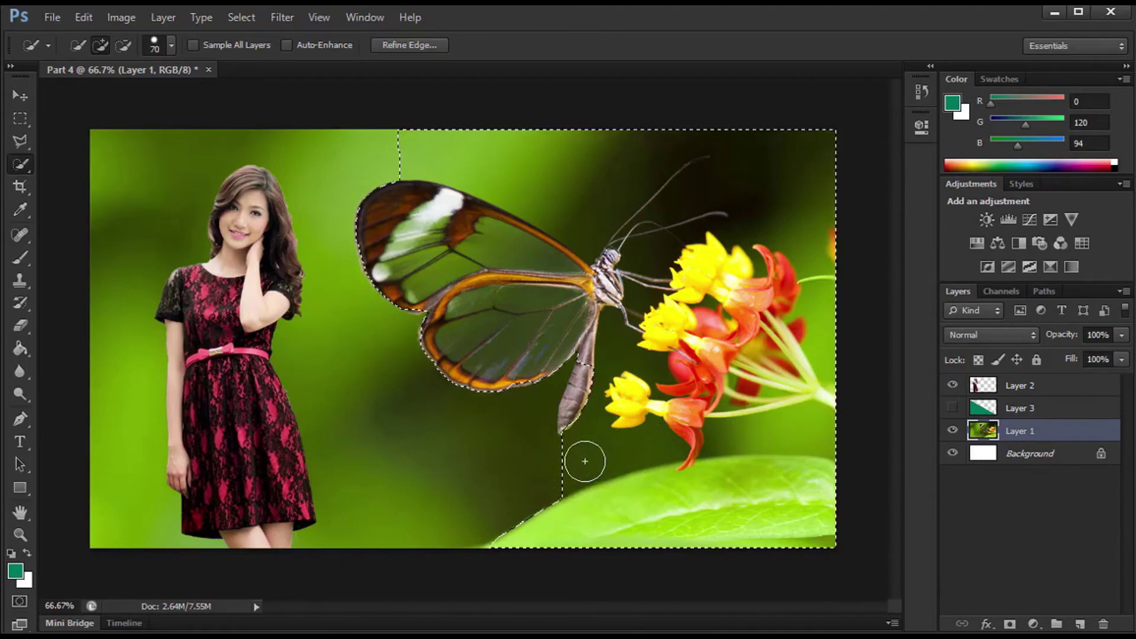
pyautogui.scroll(3, 586, 467)
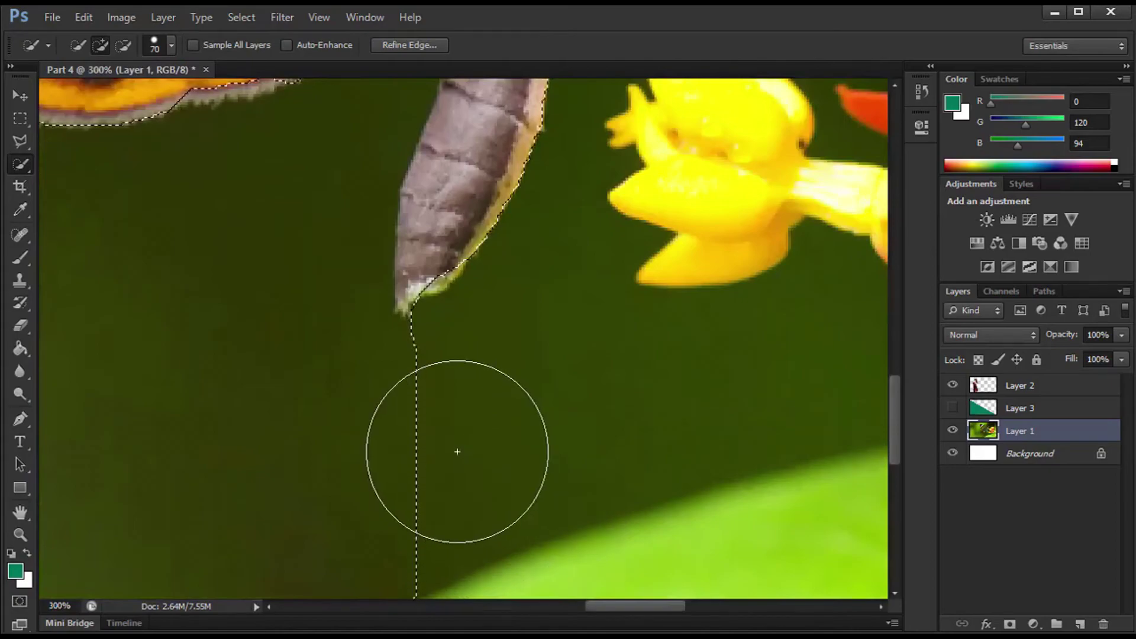
# Subtract dark background with a 25 px brush, fit edges to petals and leaf, copy to Layer 4.
pyautogui.press('alt')
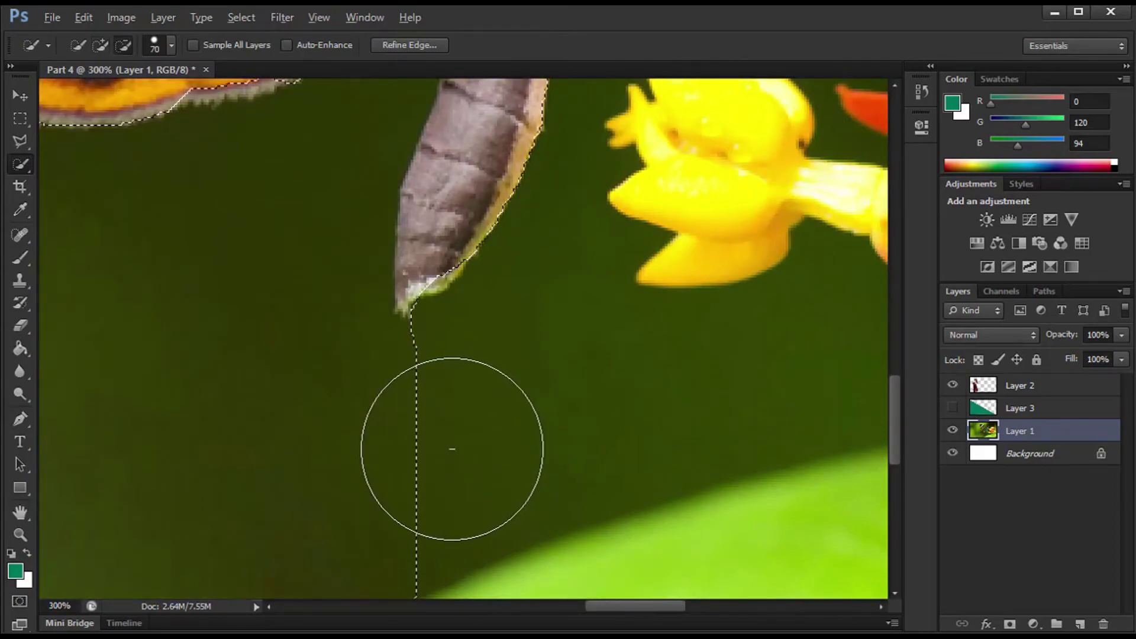
pyautogui.moveTo(495, 431); pyautogui.dragTo(589, 398)
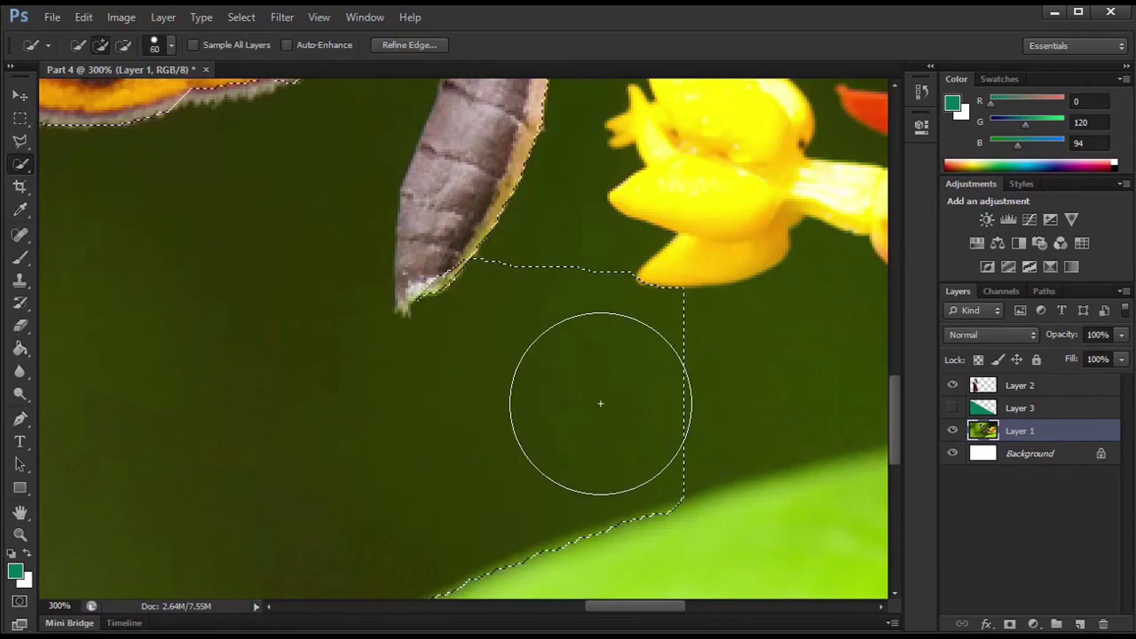
pyautogui.press('[')
pyautogui.press('[')
pyautogui.press('[')
pyautogui.moveTo(690, 406); pyautogui.dragTo(787, 359)
pyautogui.moveTo(739, 177); pyautogui.dragTo(711, 249)
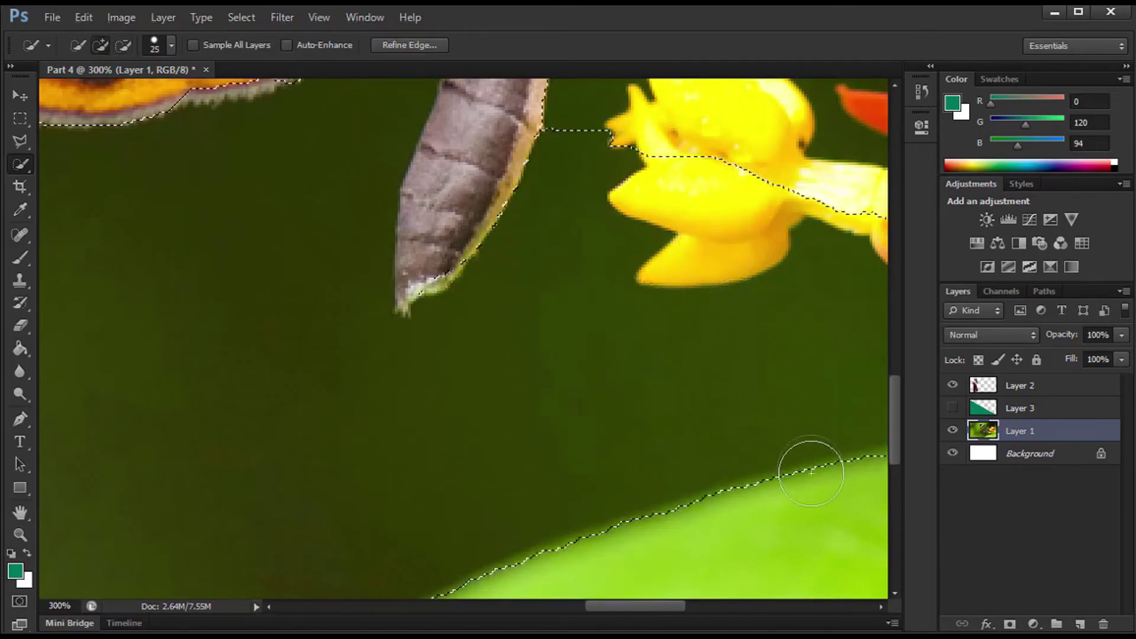
pyautogui.hscroll(5, 464, 452)
pyautogui.scroll(2, 464, 451)
pyautogui.moveTo(704, 299)
pyautogui.mouseDown()
pyautogui.moveTo(811, 355)
pyautogui.moveTo(766, 332)
pyautogui.moveTo(791, 353)
pyautogui.moveTo(787, 322)
pyautogui.mouseUp()
pyautogui.moveTo(533, 278); pyautogui.dragTo(505, 256)
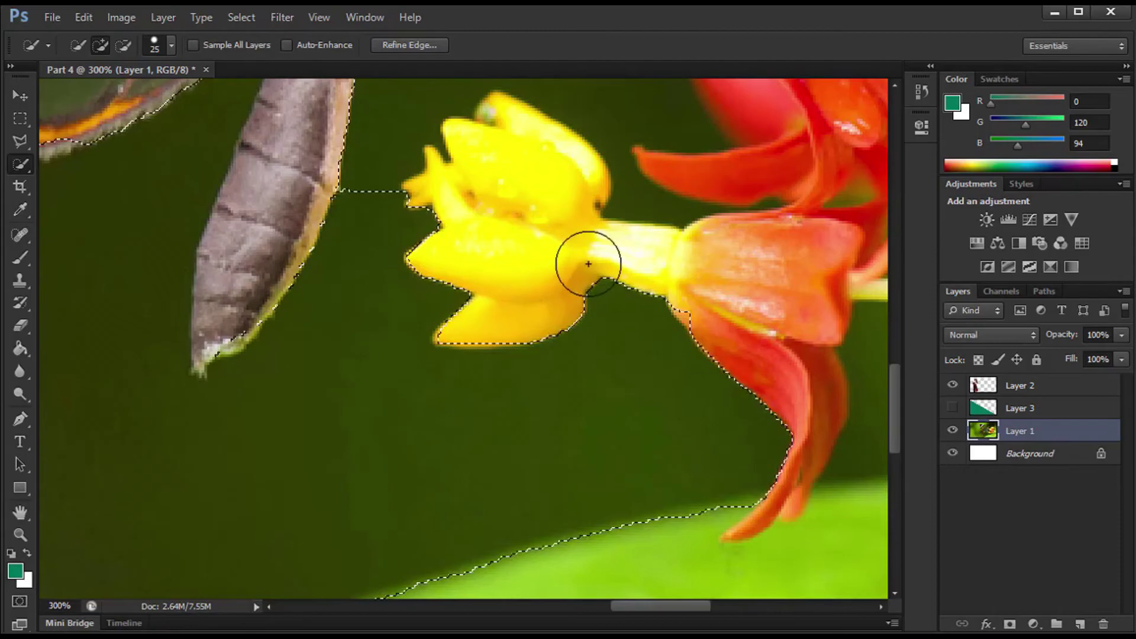
pyautogui.keyDown('alt'); pyautogui.click(572, 254); pyautogui.keyUp('alt')
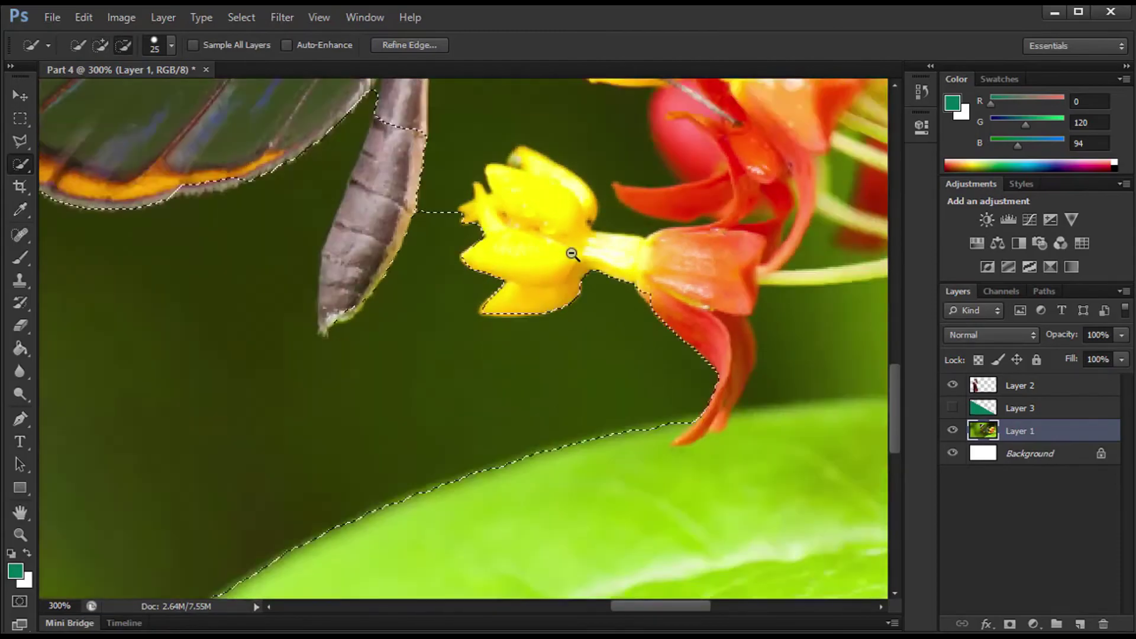
pyautogui.keyDown('alt'); pyautogui.click(573, 254); pyautogui.keyUp('alt')
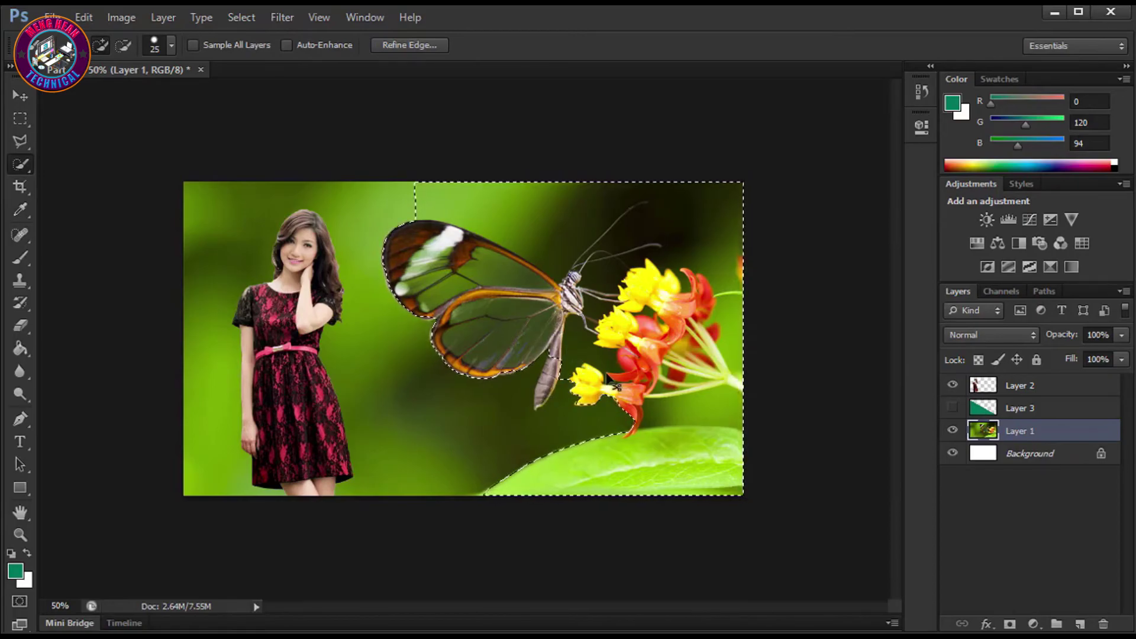
pyautogui.hotkey('ctrl', 'j')
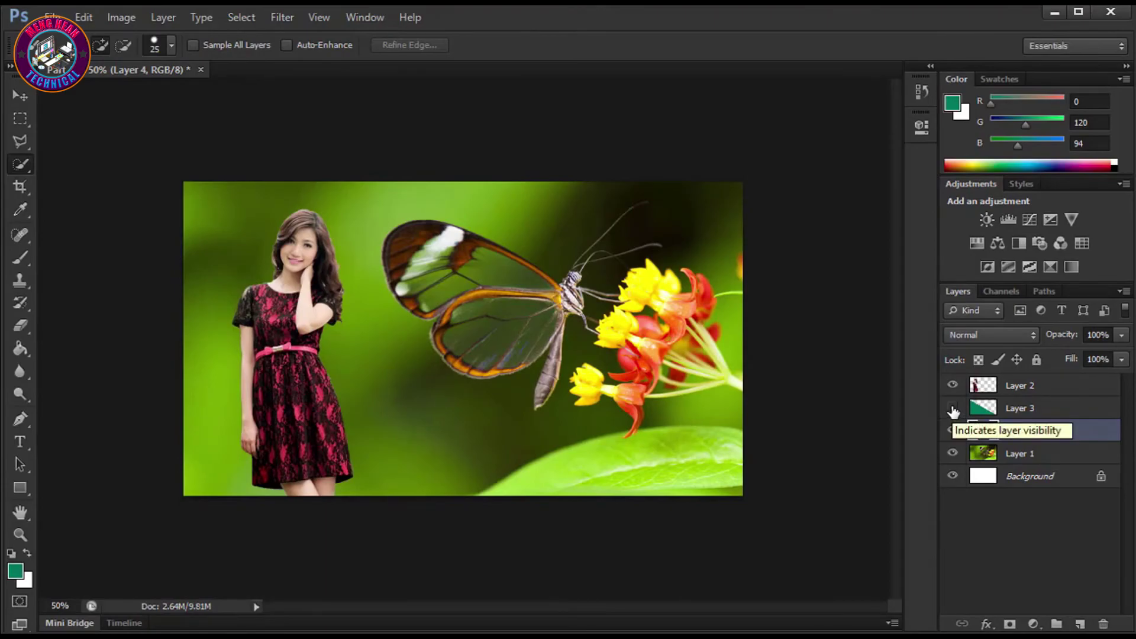
# Show the teal Layer 3 again and move it beneath the butterfly copy on Layer 4.
pyautogui.click(953, 408)
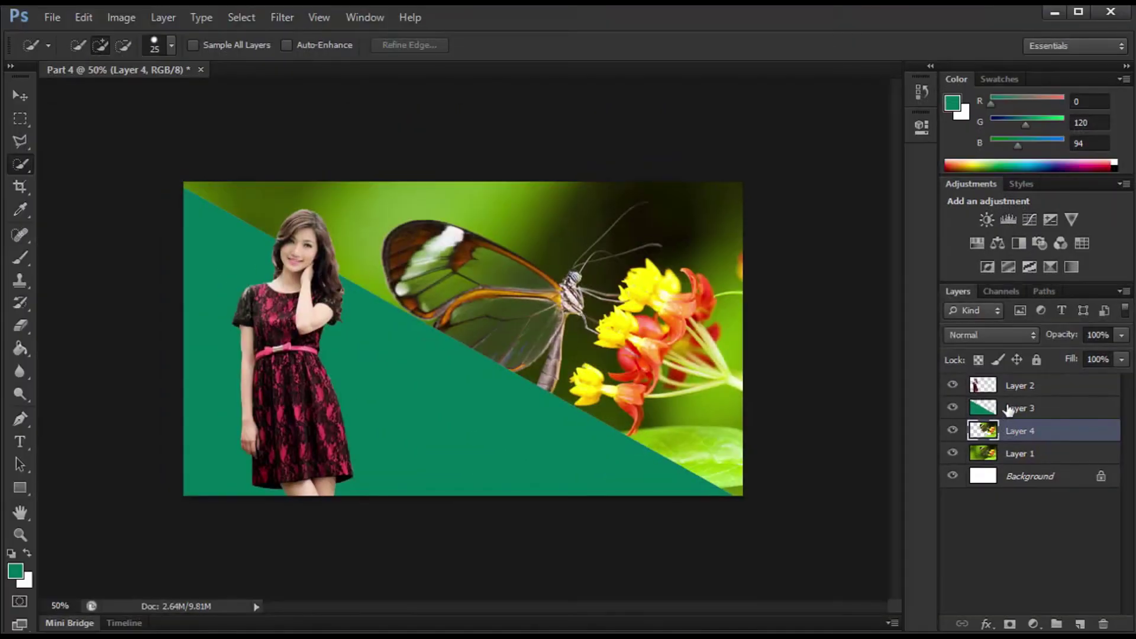
pyautogui.moveTo(1009, 408); pyautogui.dragTo(1010, 443)
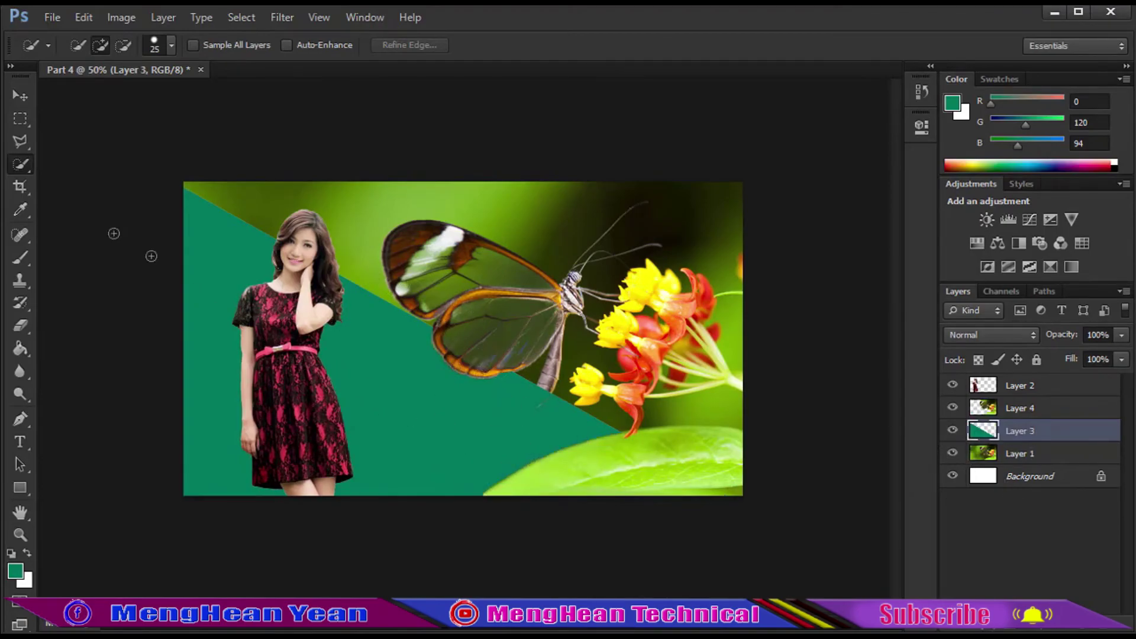
pyautogui.press('v')
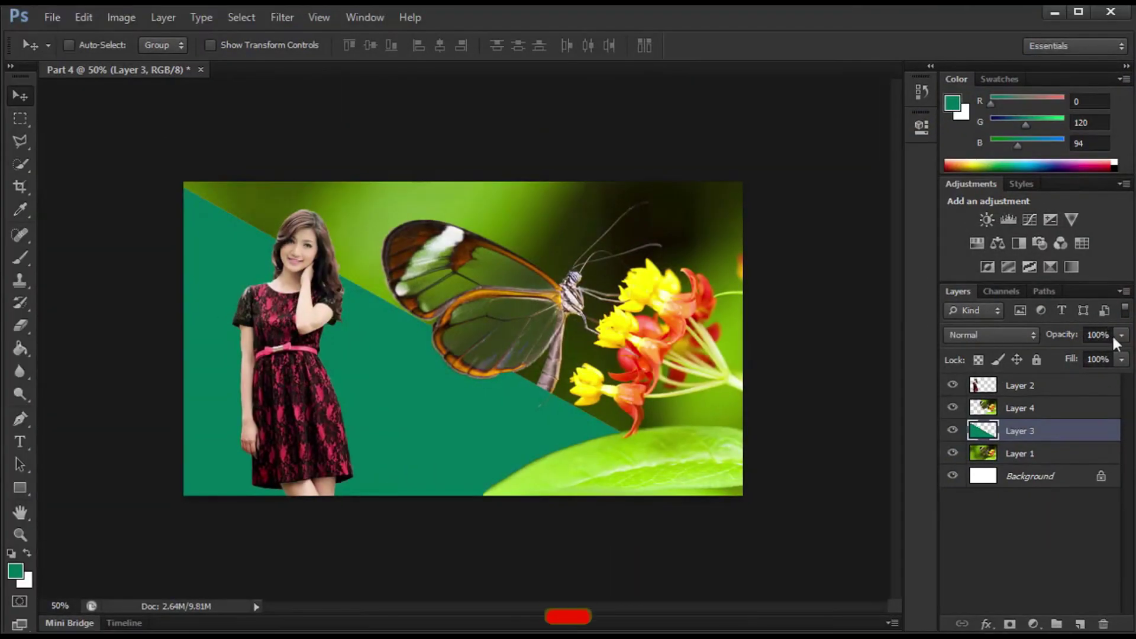
# Set the green band Layer 3's opacity to 61%, after first trying 81%.
pyautogui.click(1111, 335)
pyautogui.write('81')
pyautogui.press('Return')
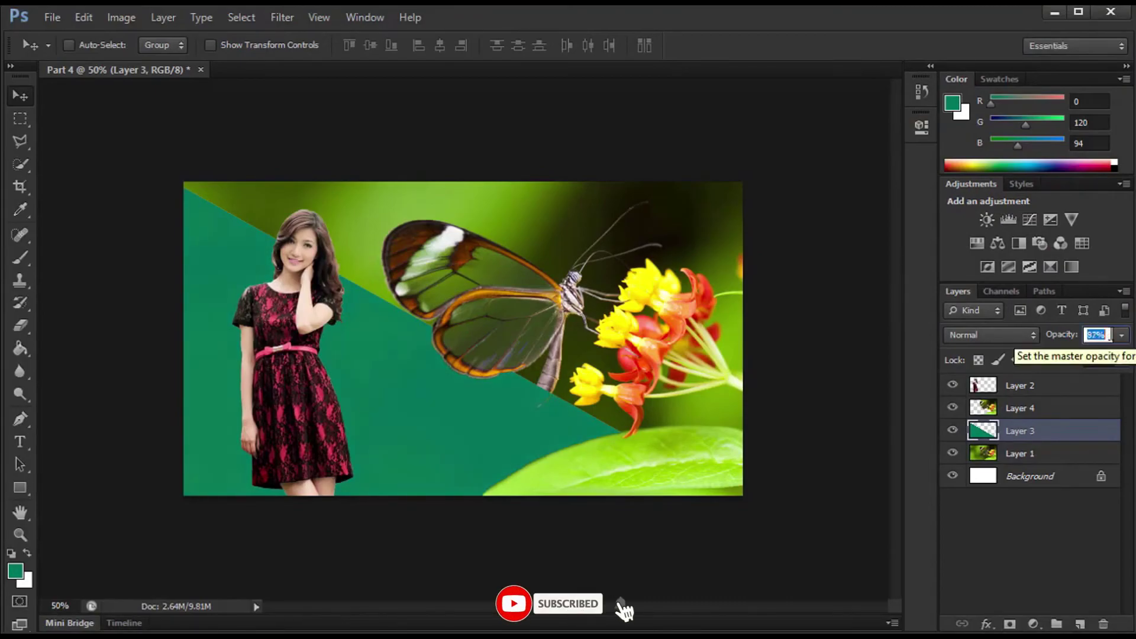
pyautogui.moveTo(1072, 339); pyautogui.dragTo(1063, 339)
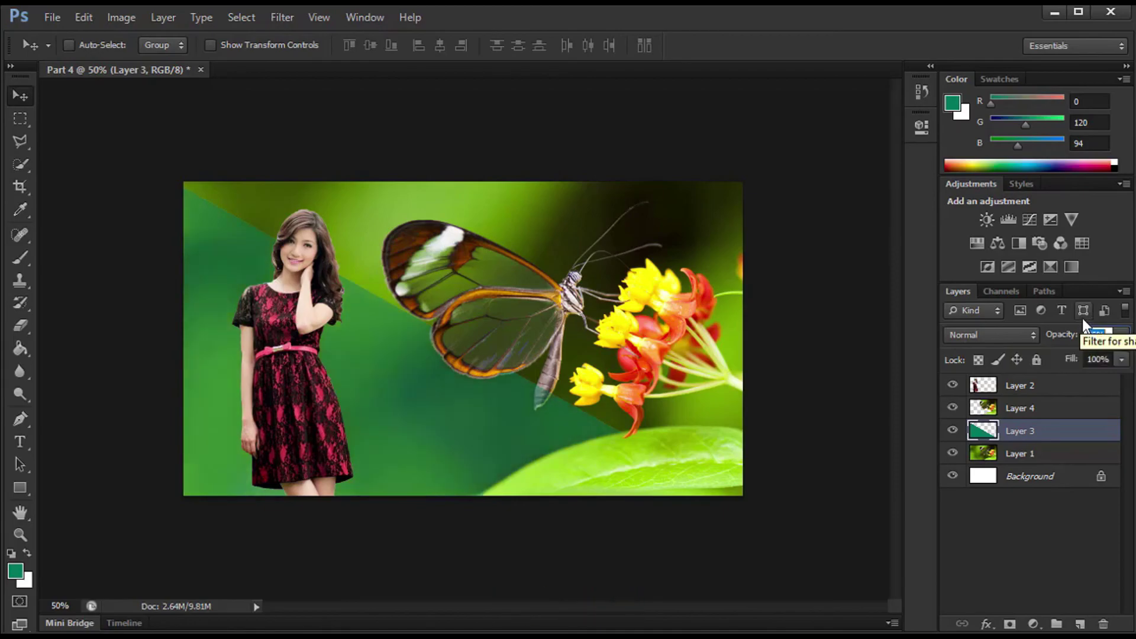
pyautogui.write('61')
pyautogui.press('Return')
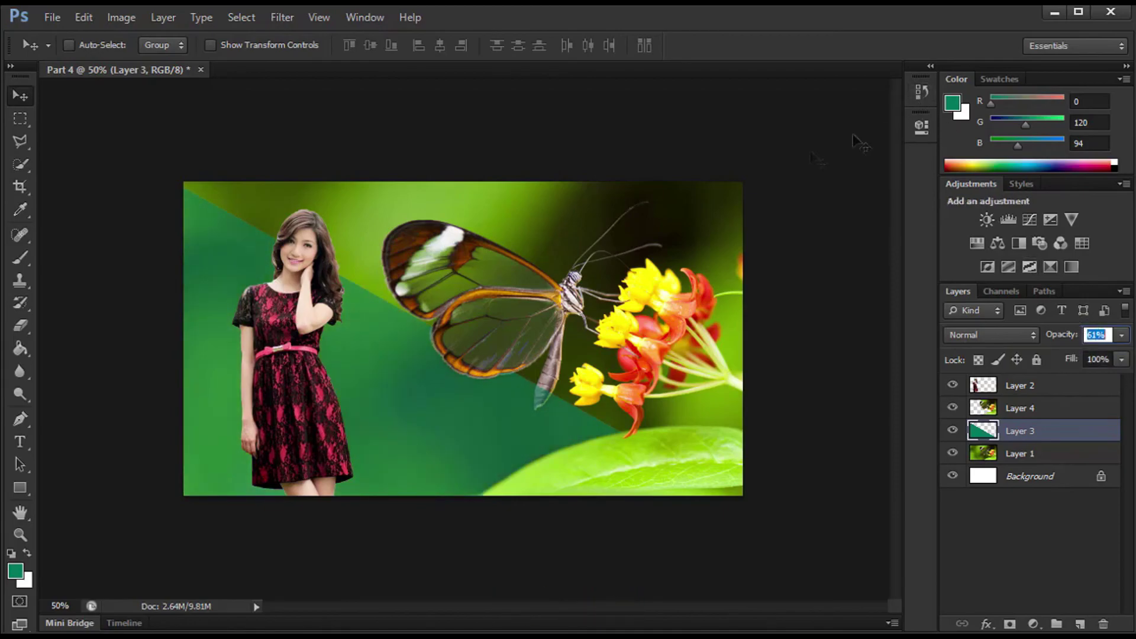